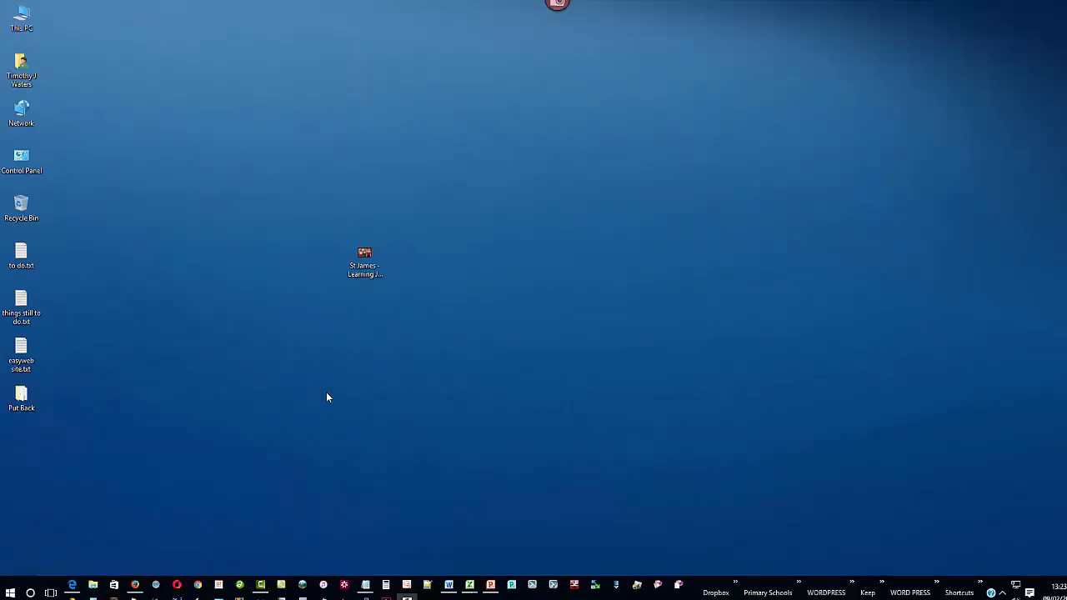
Bring up the open Movie Maker window and minimise it again
mouse_move(239, 597)
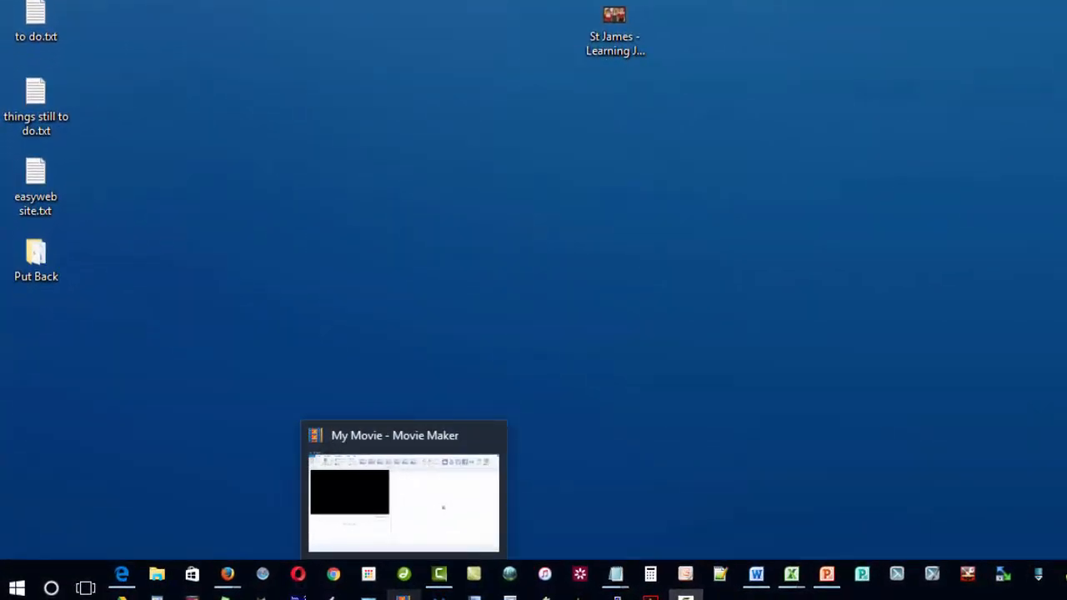
click(404, 595)
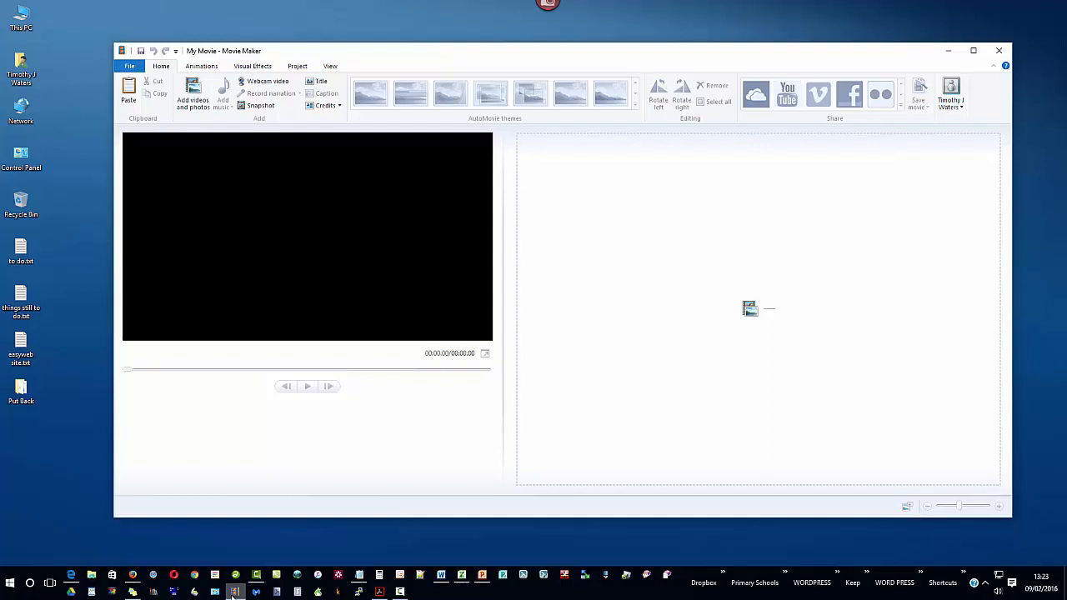
click(948, 51)
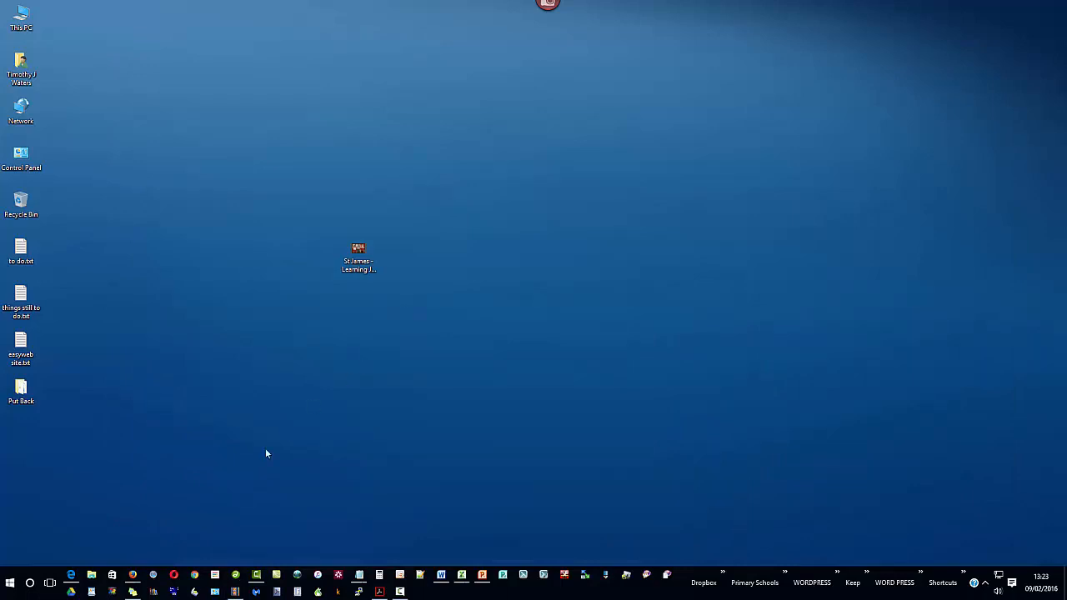
Search the computer for "windows movie maker" to check for the installed app, and close the search without launching it
mouse_move(235, 594)
click(10, 584)
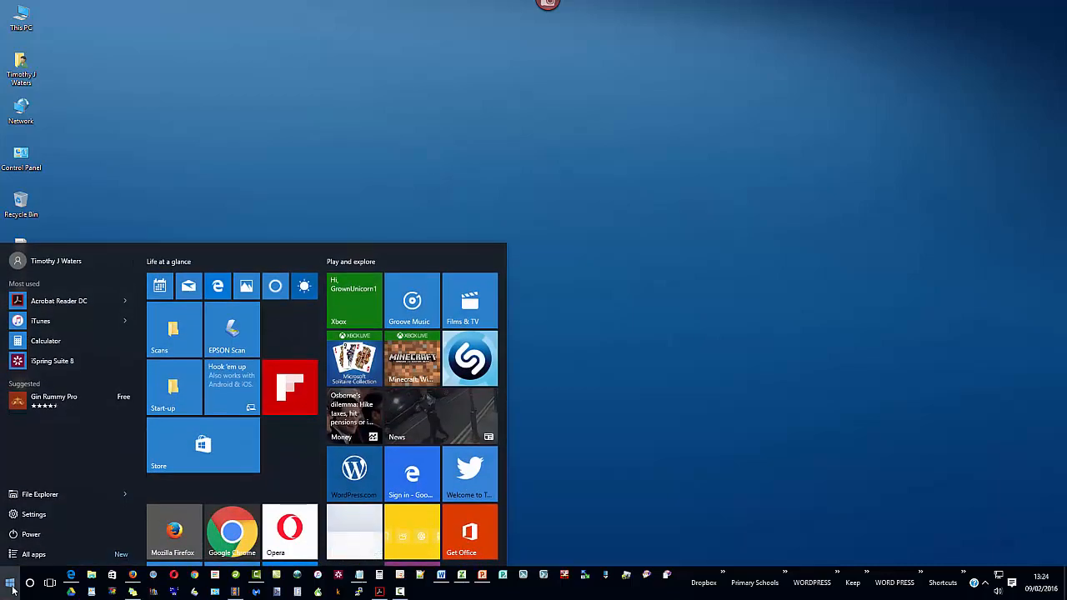
text(windows o)
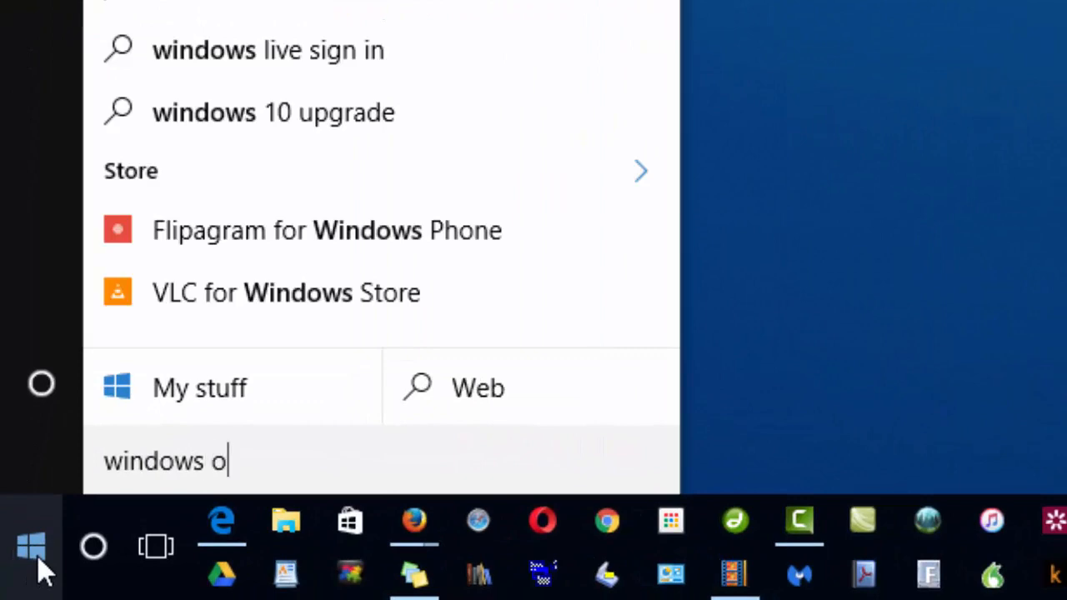
key(BackSpace)
text(moview)
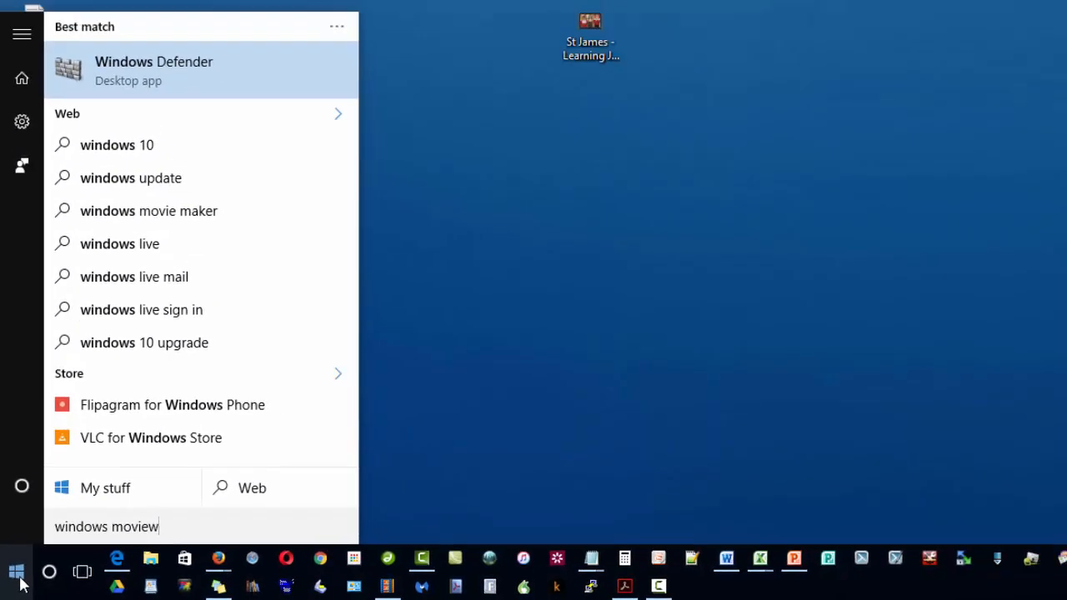
key(BackSpace)
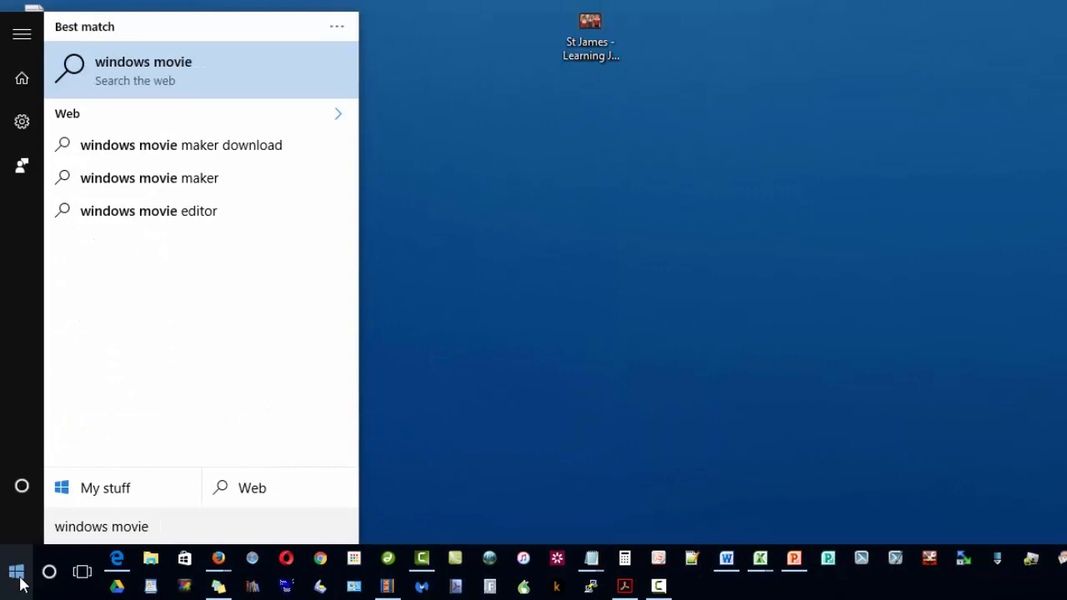
text(maker)
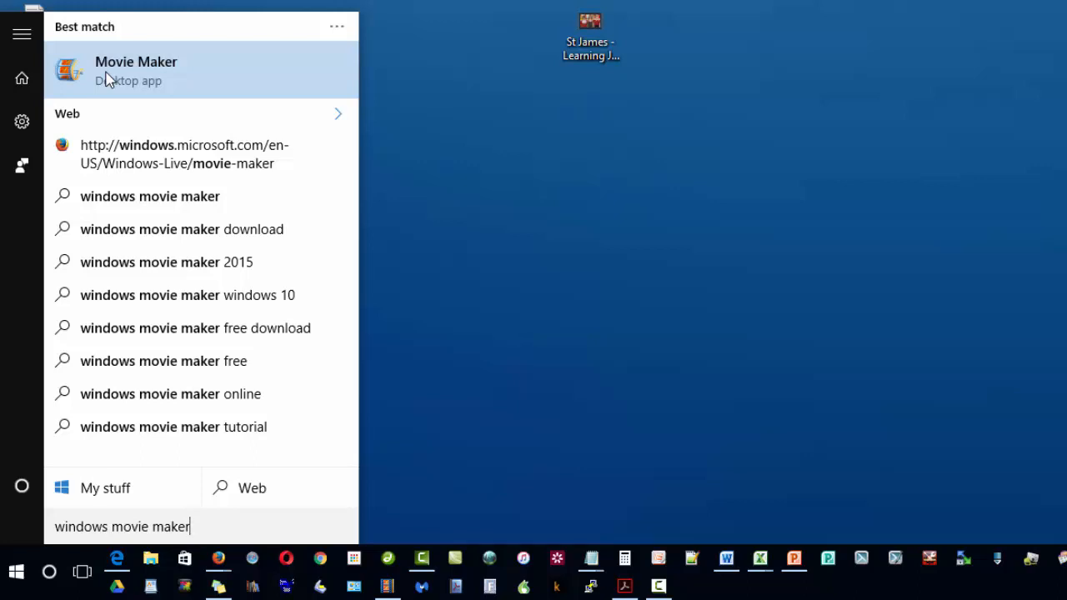
click(436, 345)
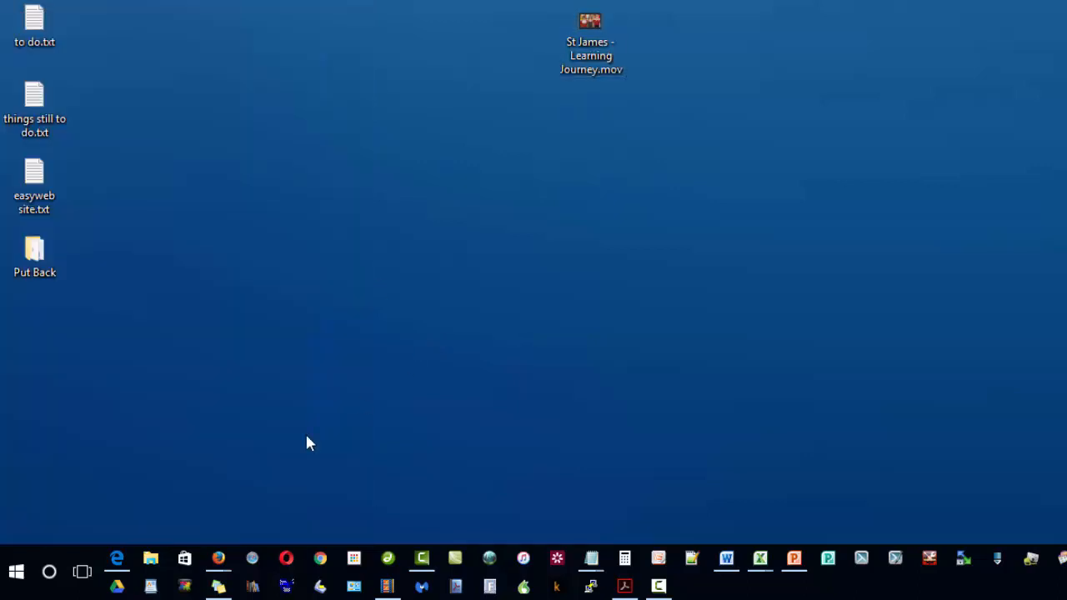
Switch to Edge, view Microsoft's Get Movie Maker download page from the search results, and minimise the browser
click(118, 563)
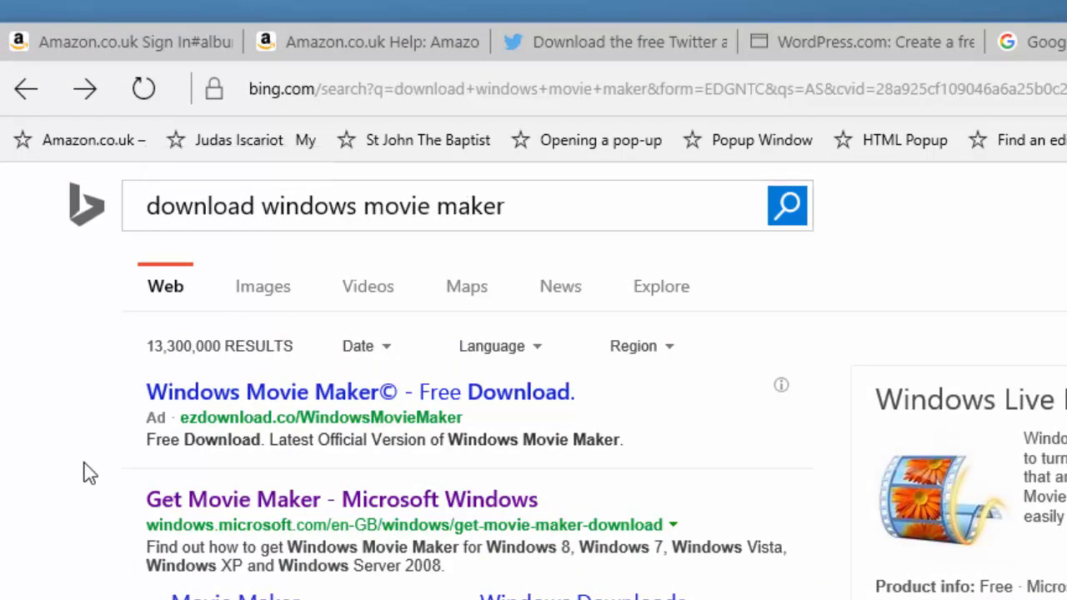
mouse_move(125, 481)
mouse_down()
mouse_move(436, 524)
mouse_move(689, 537)
mouse_up()
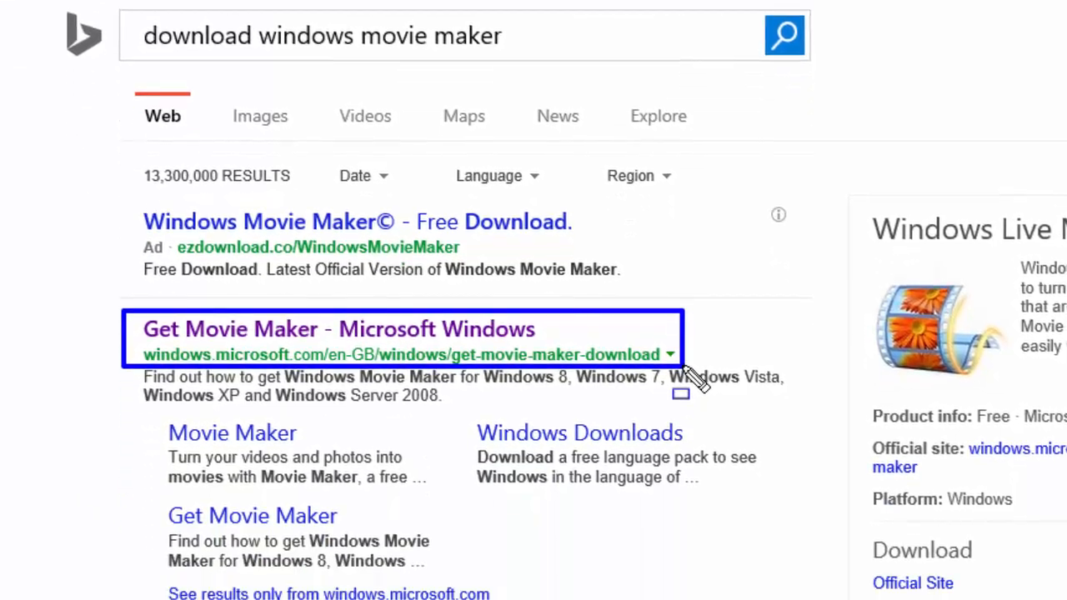
drag(125, 439, 570, 496)
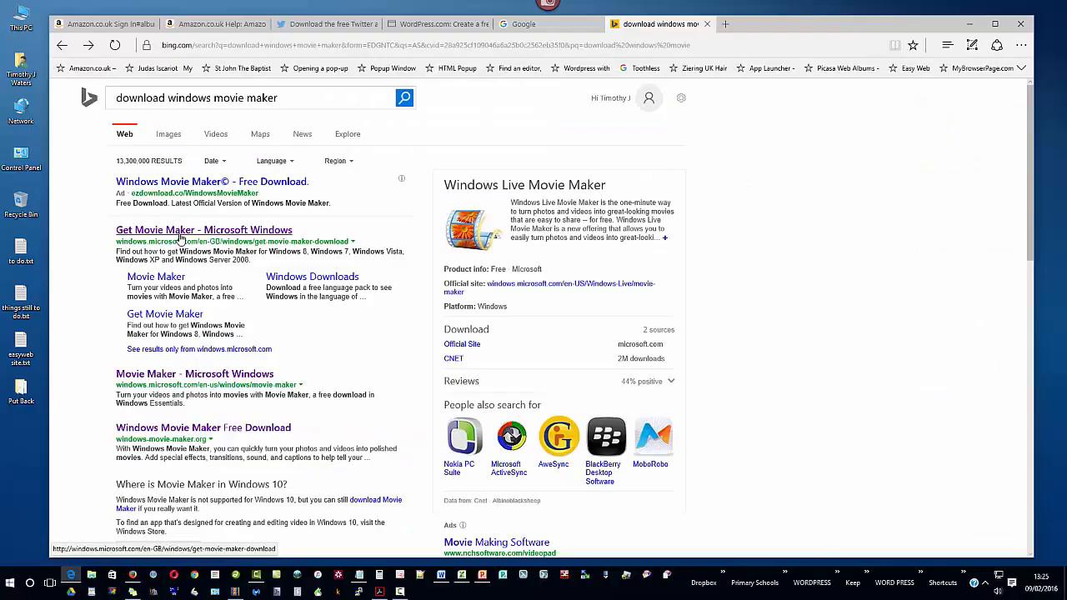
click(179, 233)
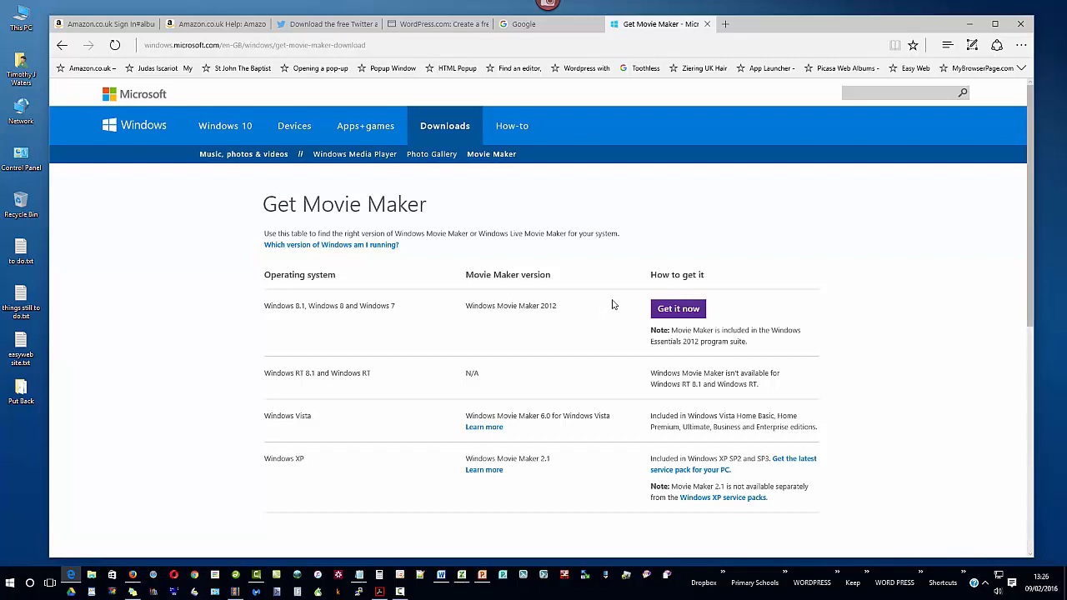
click(970, 24)
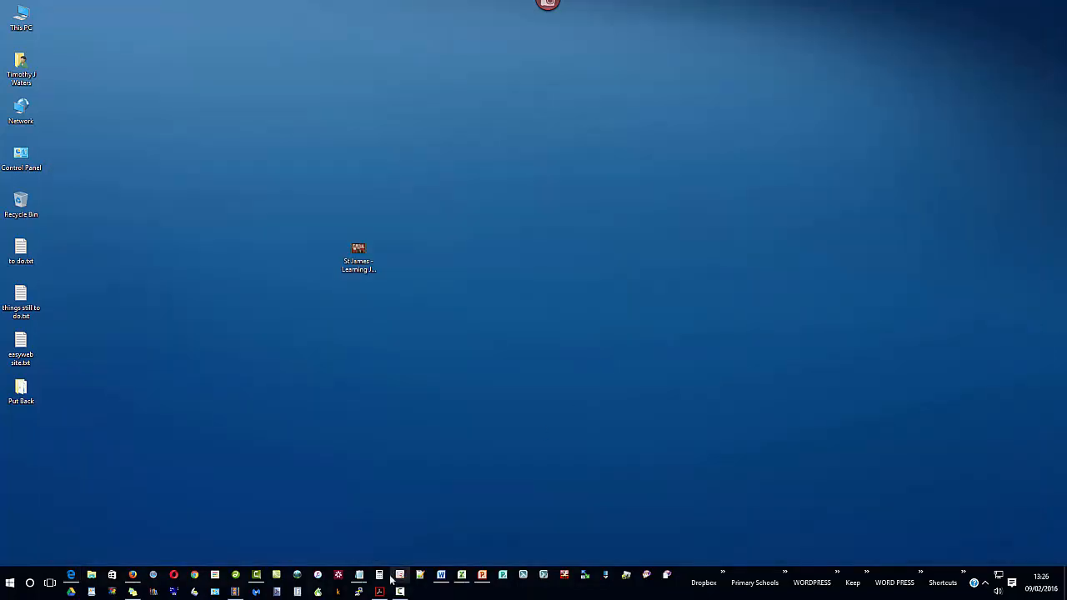
Switch to Movie Maker and add the desktop video St James - Learning Journey.mov to the empty project
click(236, 592)
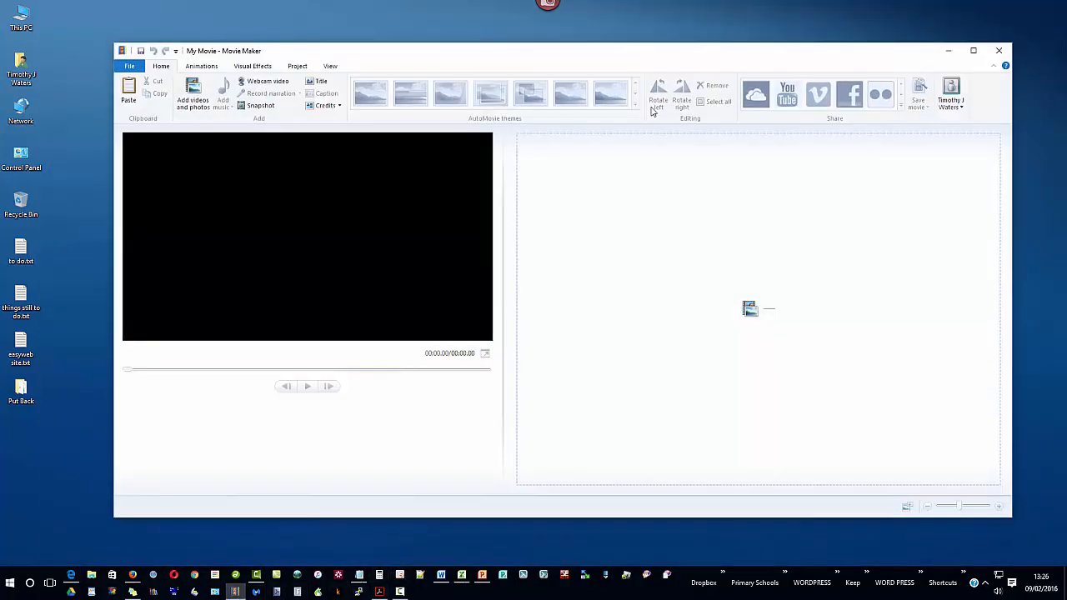
drag(661, 53, 685, 317)
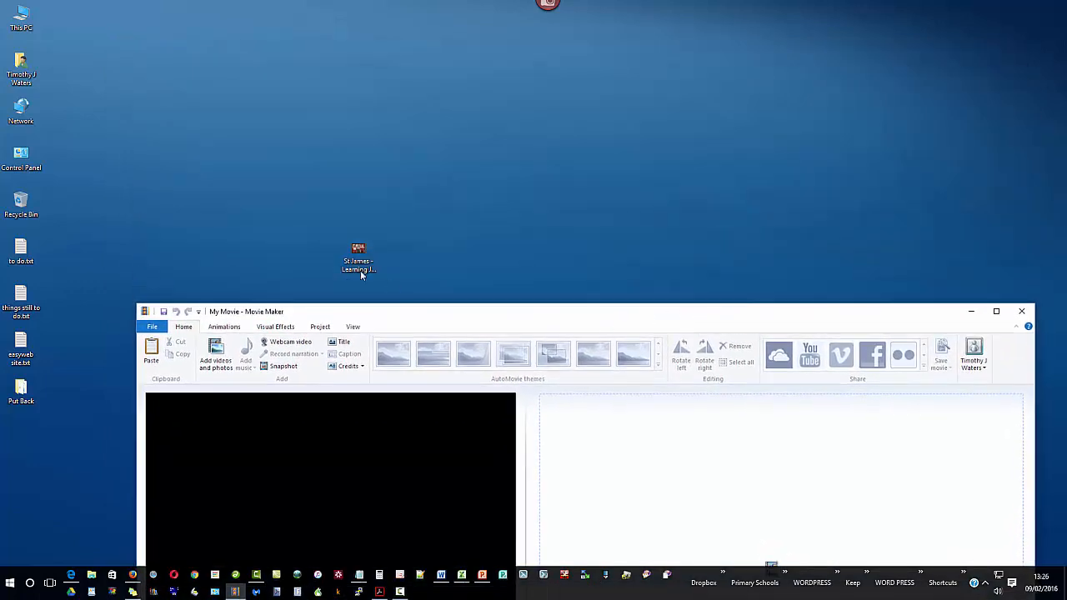
drag(358, 250, 110, 72)
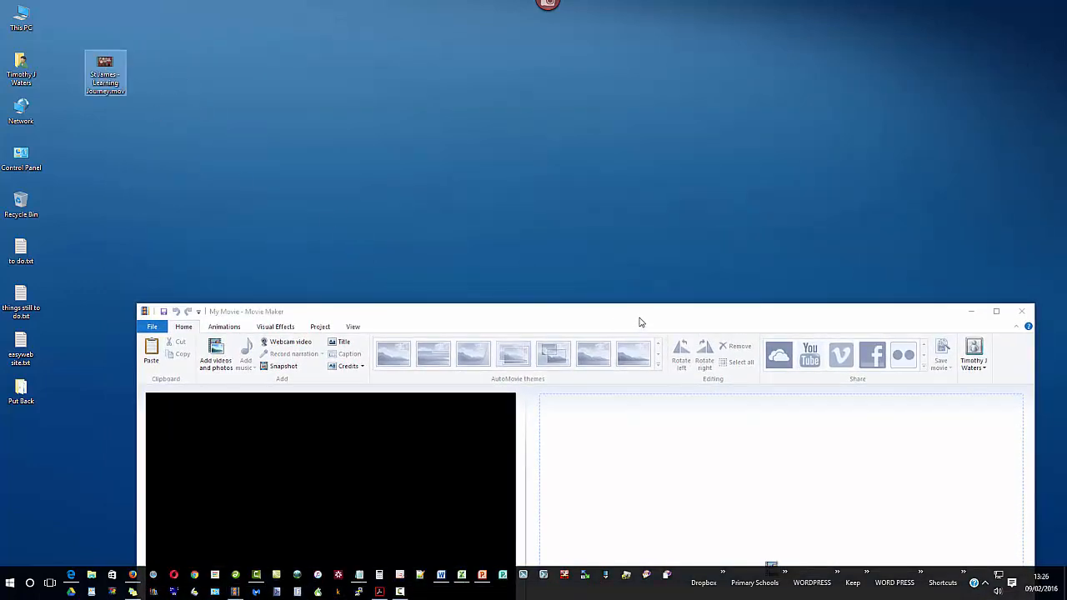
drag(639, 317, 650, 64)
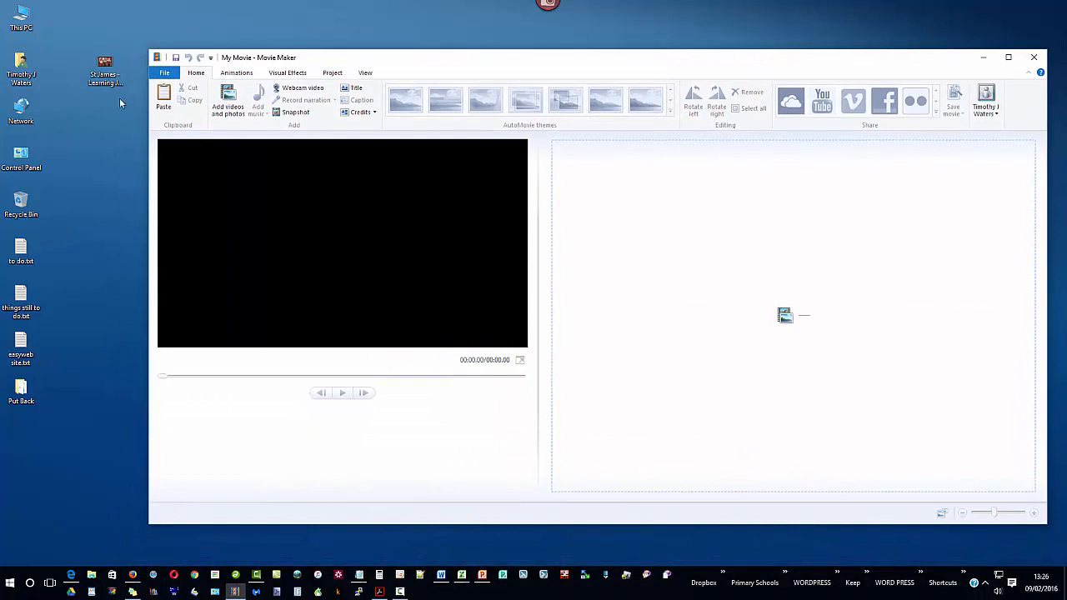
drag(105, 67, 772, 318)
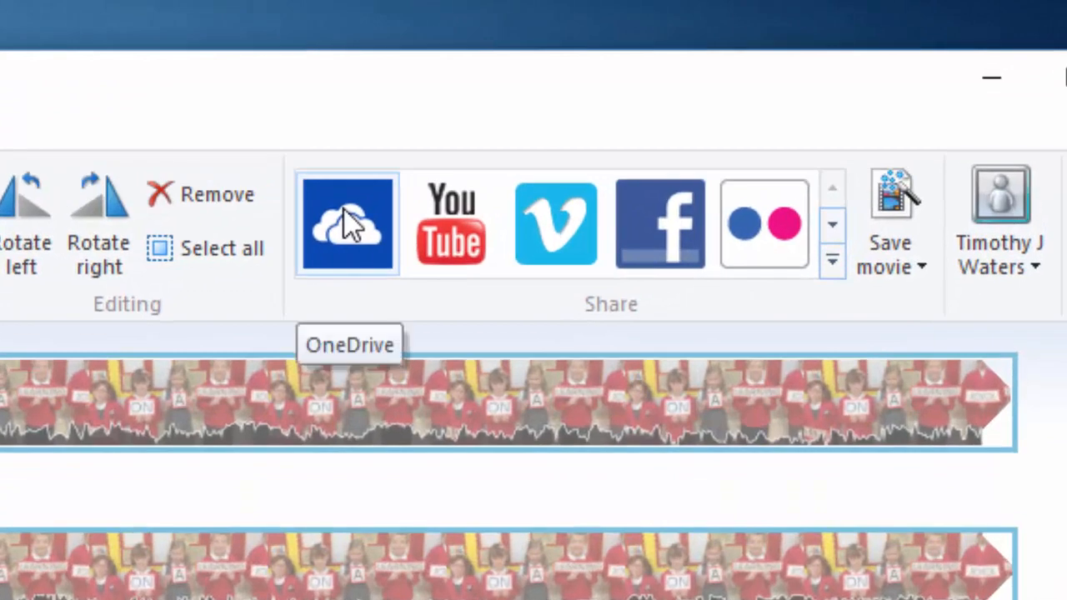
Start sharing the movie to OneDrive at the recommended 854 x 480 resolution
click(346, 238)
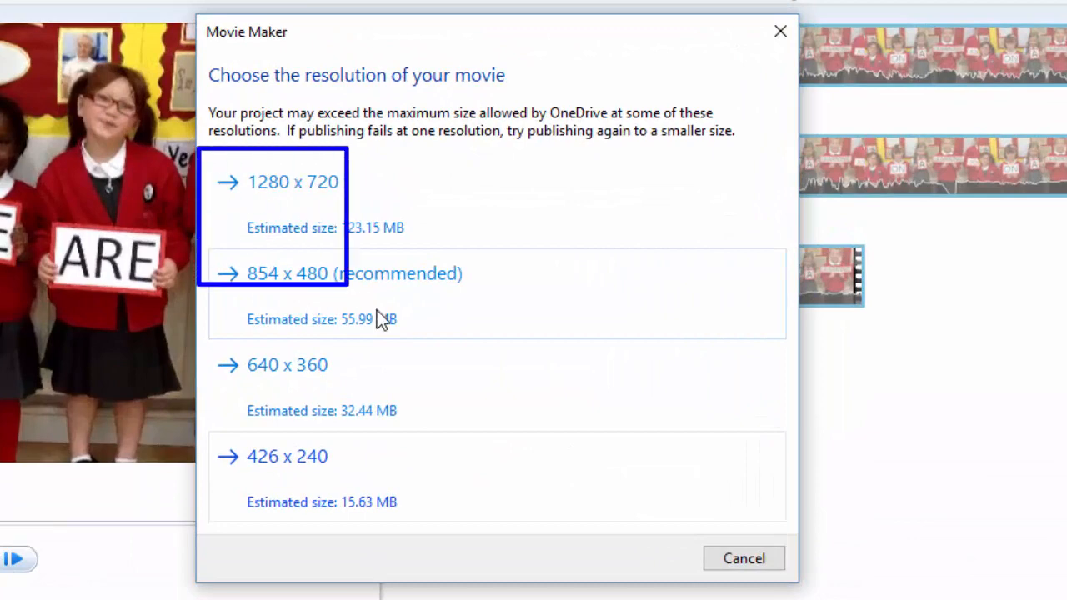
mouse_move(376, 310)
mouse_down()
mouse_move(469, 493)
mouse_move(478, 541)
mouse_up()
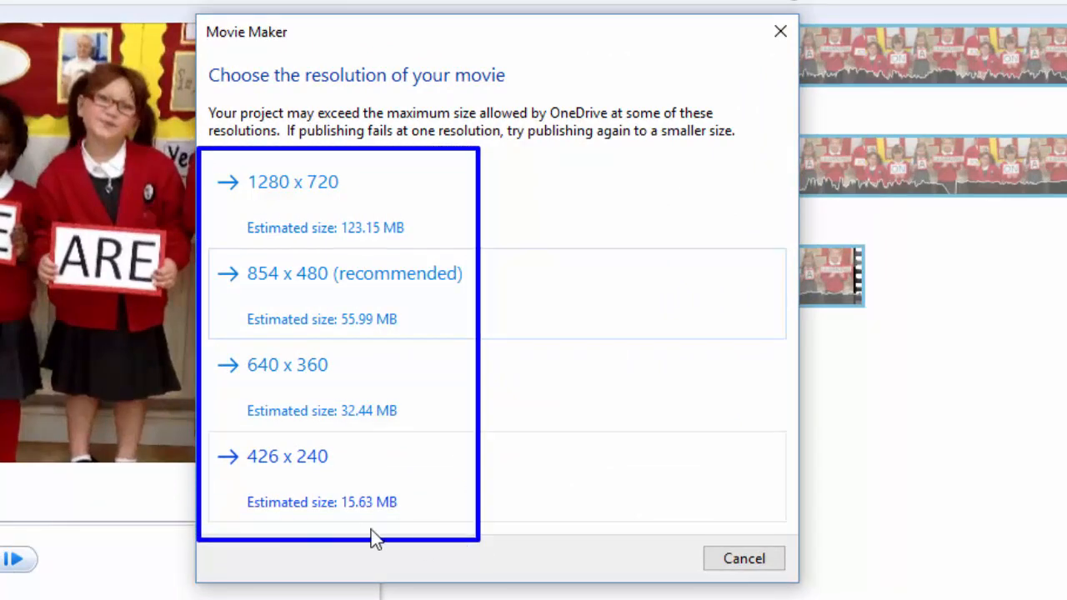
mouse_move(242, 443)
mouse_down()
mouse_move(333, 462)
mouse_move(339, 474)
mouse_up()
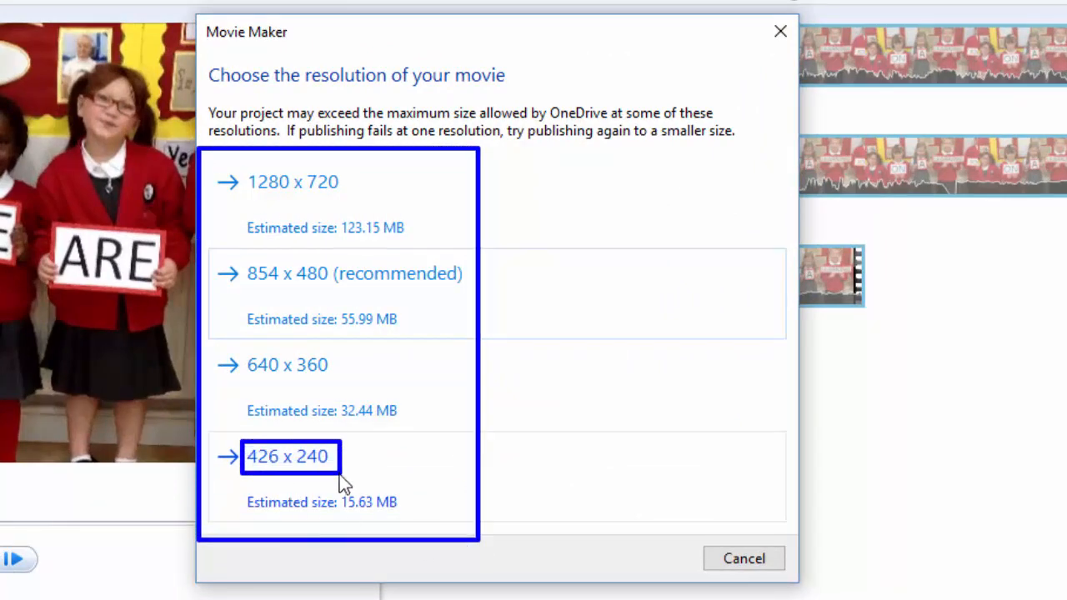
drag(237, 340, 334, 386)
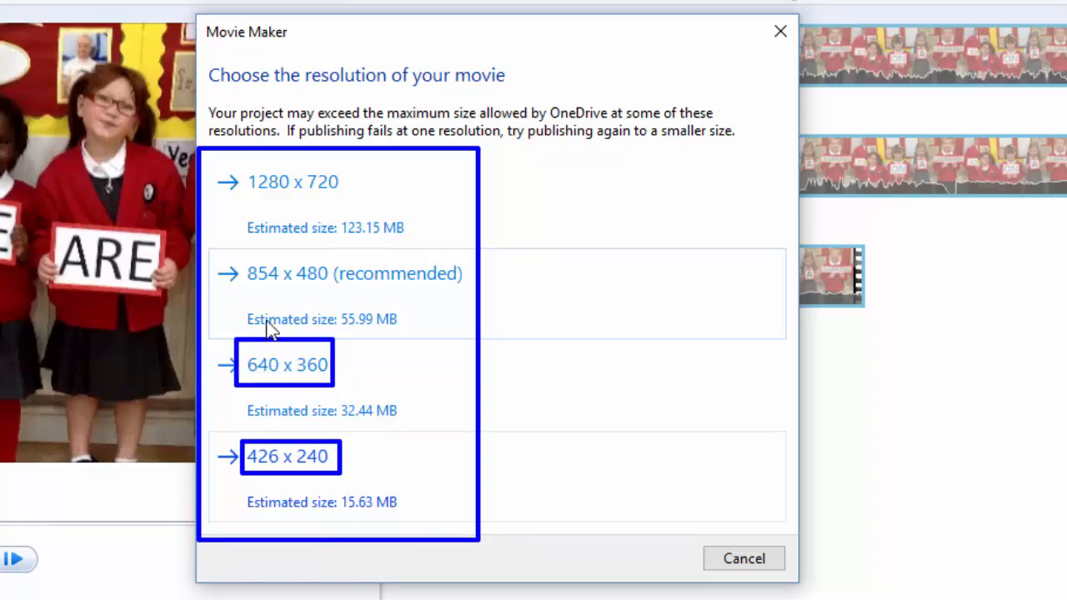
drag(243, 259, 331, 287)
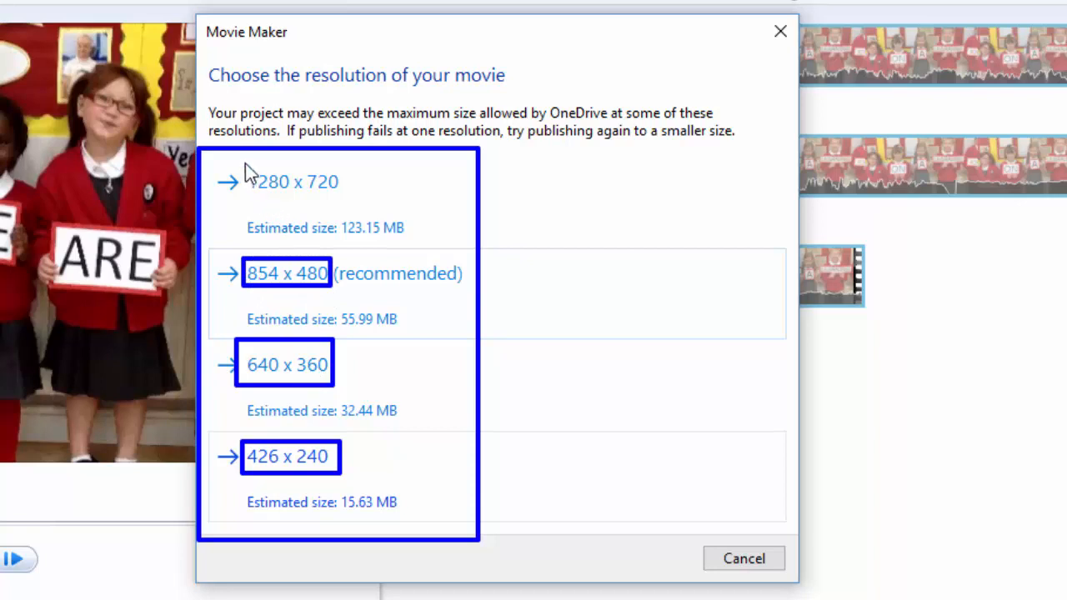
mouse_move(241, 161)
mouse_down()
mouse_move(350, 192)
mouse_move(387, 242)
mouse_up()
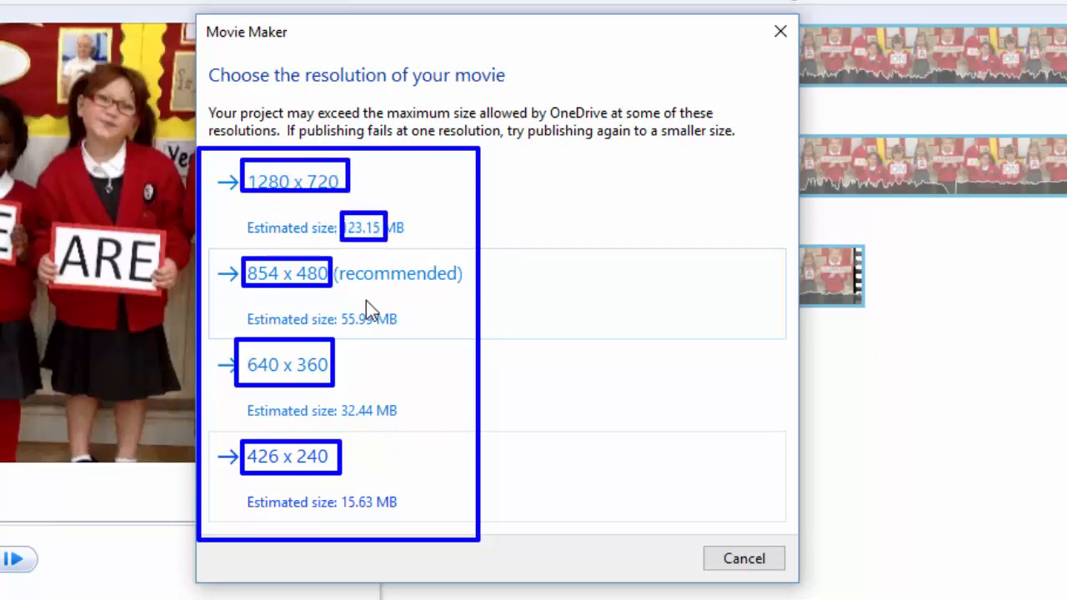
drag(353, 312, 381, 336)
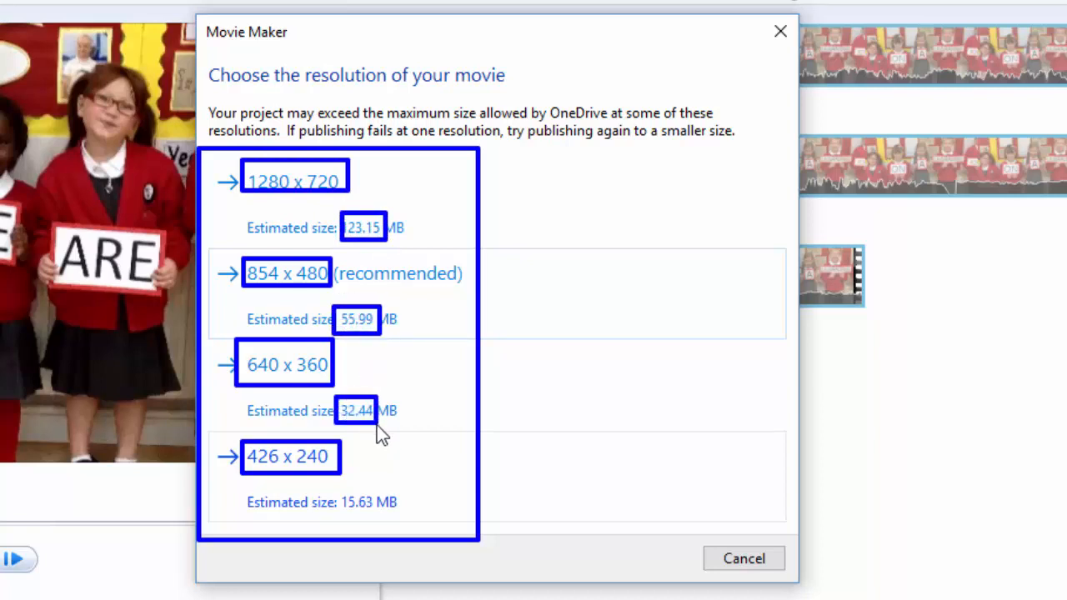
drag(377, 426, 381, 427)
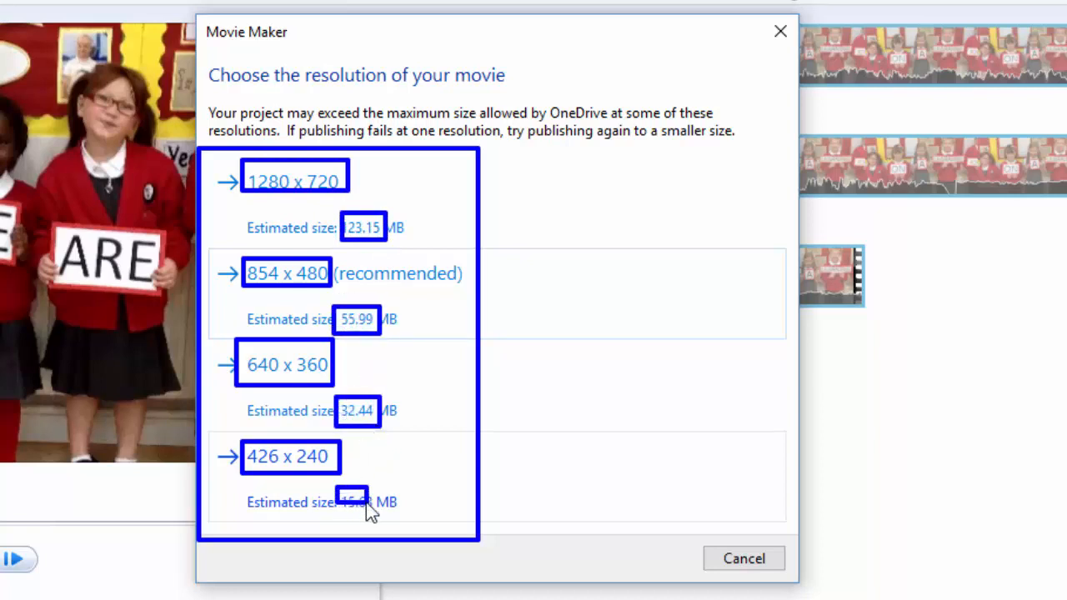
drag(368, 506, 379, 516)
key(Escape)
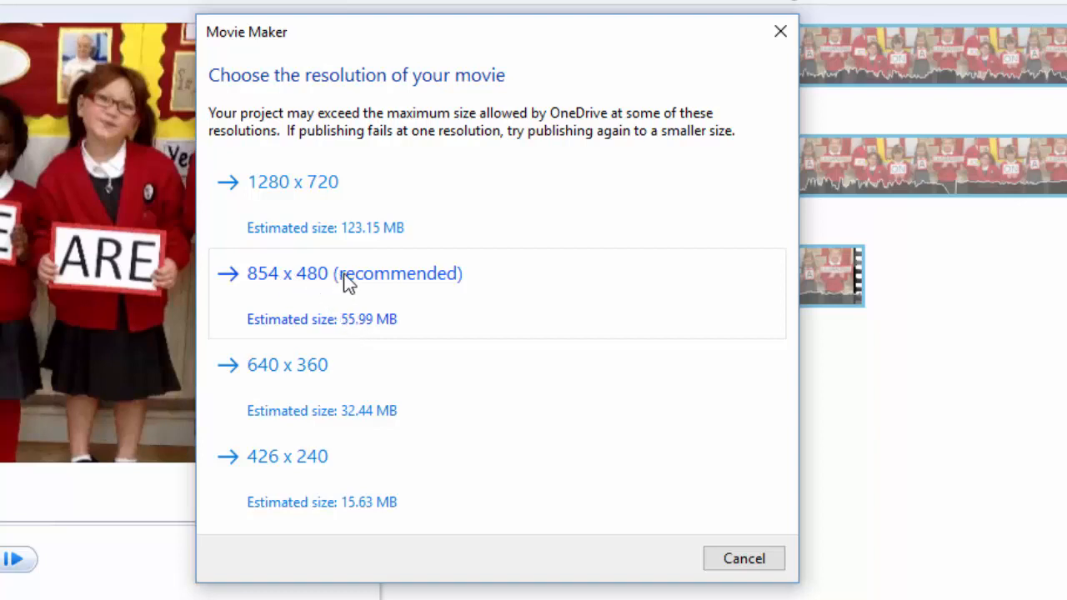
click(386, 289)
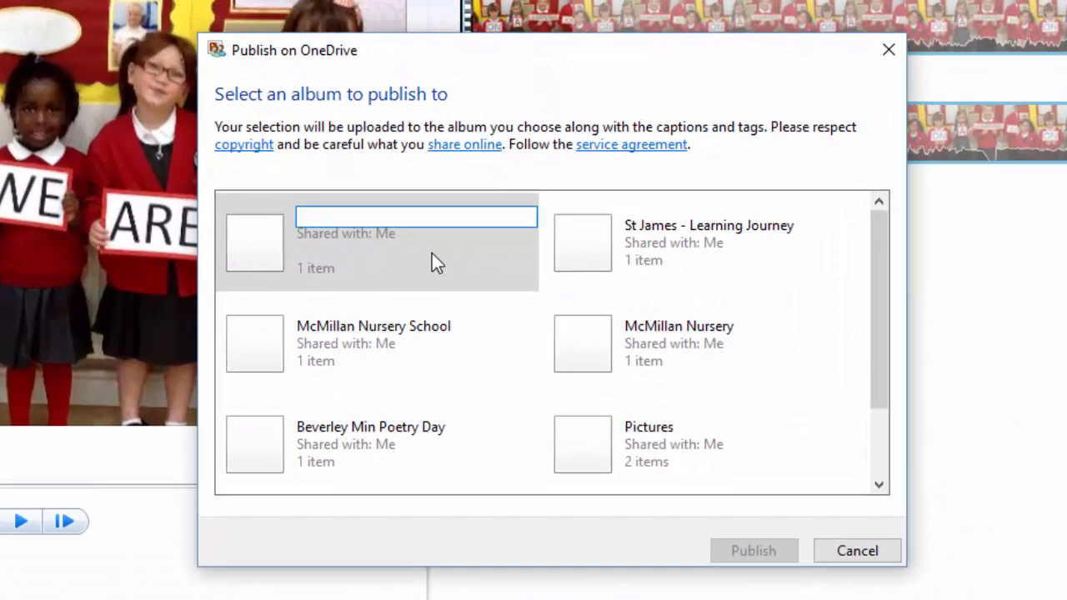
Name the new OneDrive album "St James Learning" and publish the movie to it
text(St)
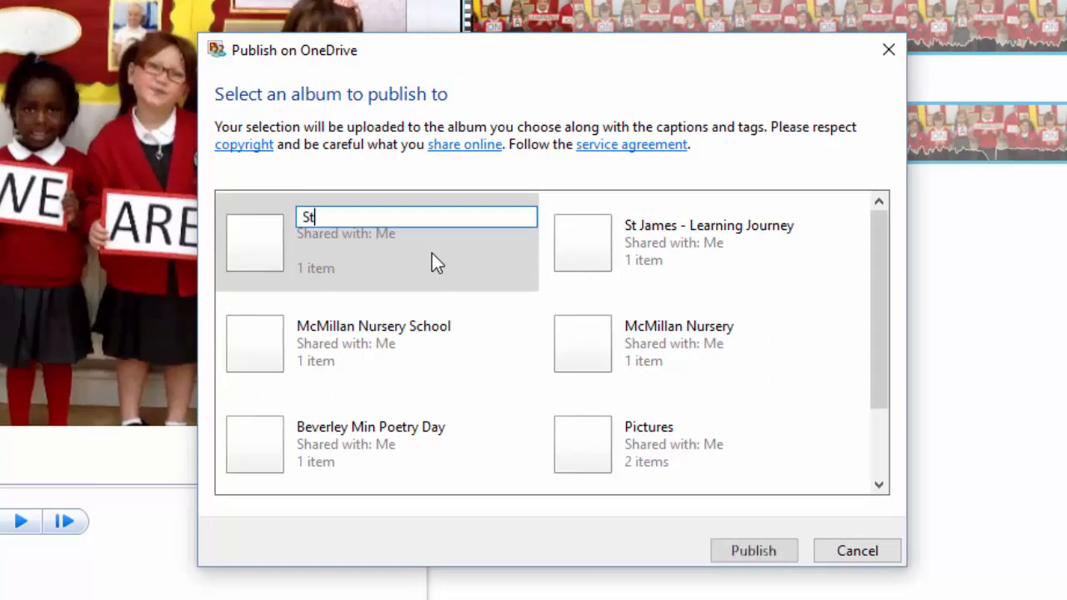
text( James )
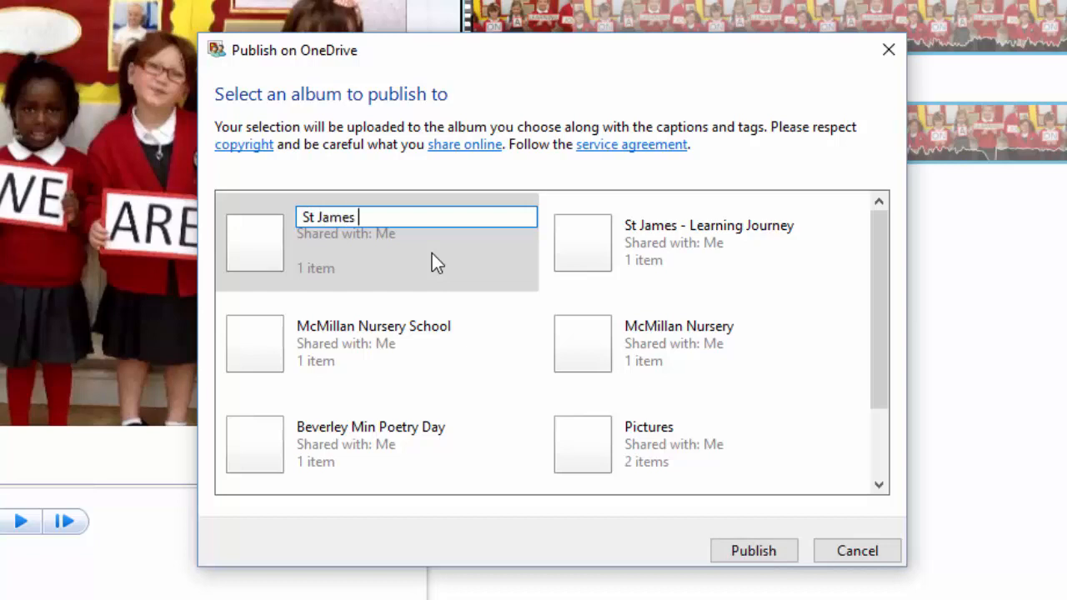
text(Learning)
click(732, 551)
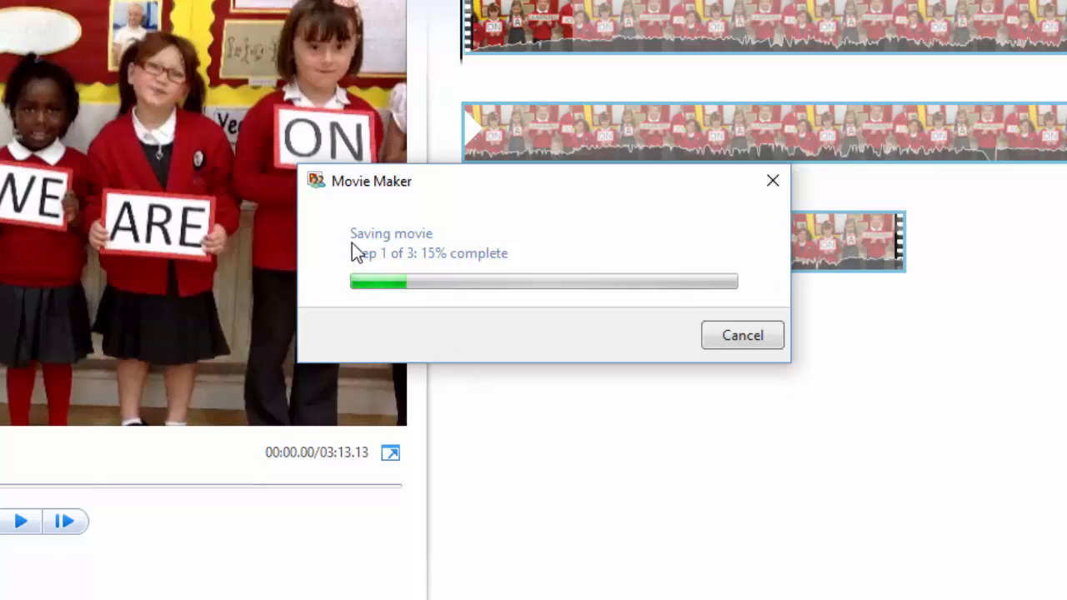
Let the movie finish saving and publishing, and open the folder that contains its local copy
mouse_move(345, 241)
mouse_down()
mouse_move(417, 267)
mouse_move(517, 267)
mouse_up()
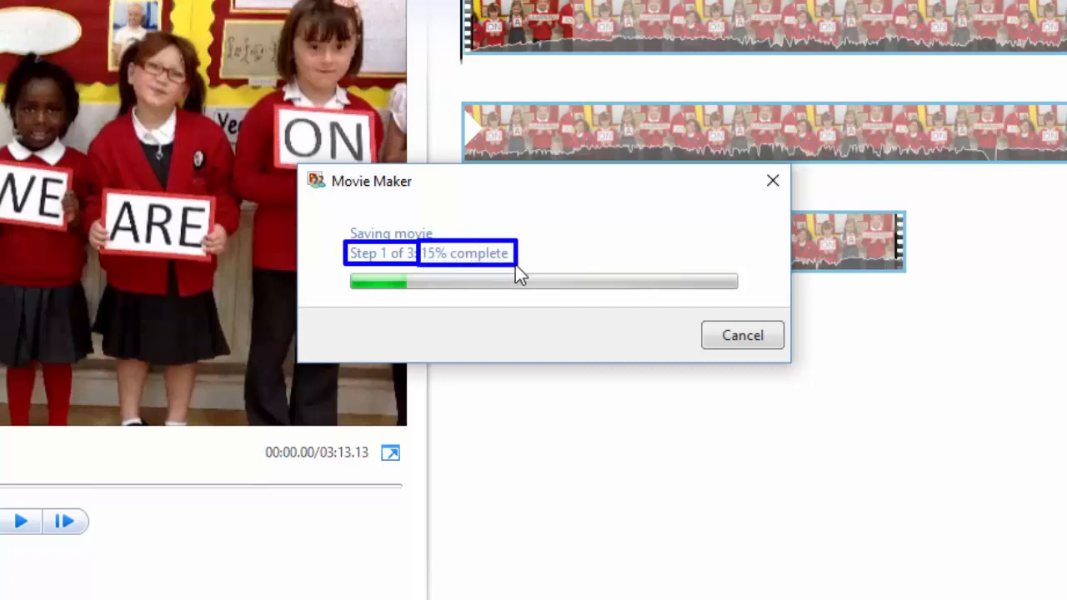
key(Escape)
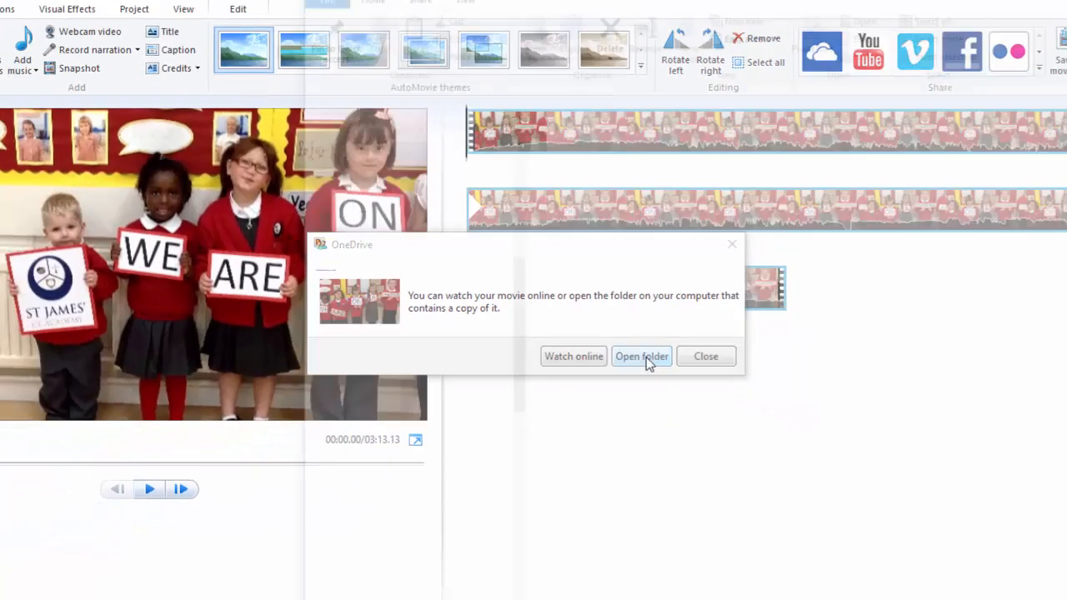
click(665, 387)
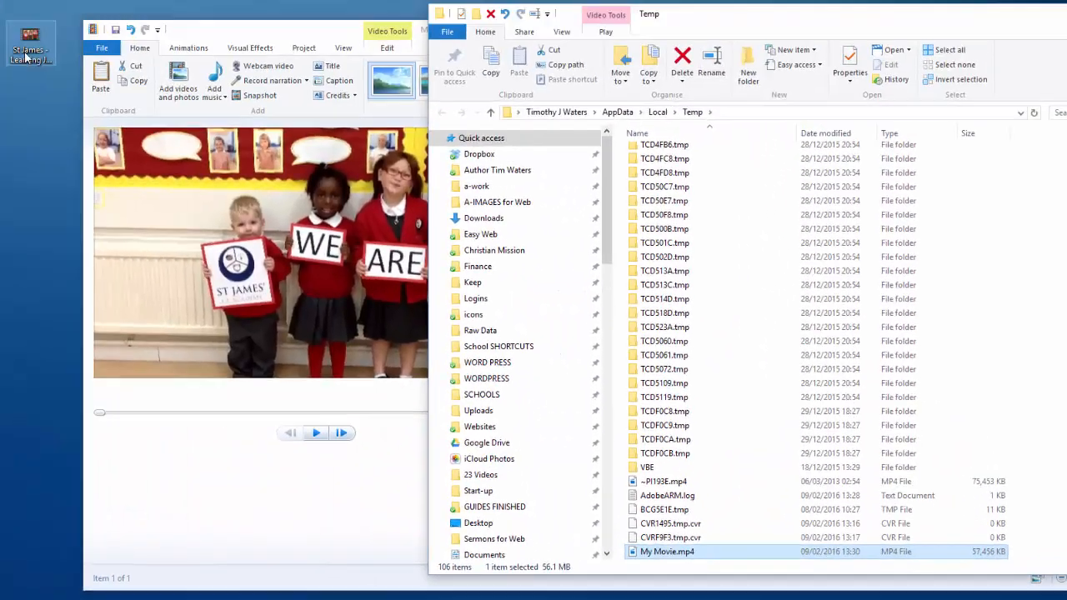
Put My Movie.mp4 from the Temp folder onto the desktop, below the original St James - Learning Journey video
click(26, 55)
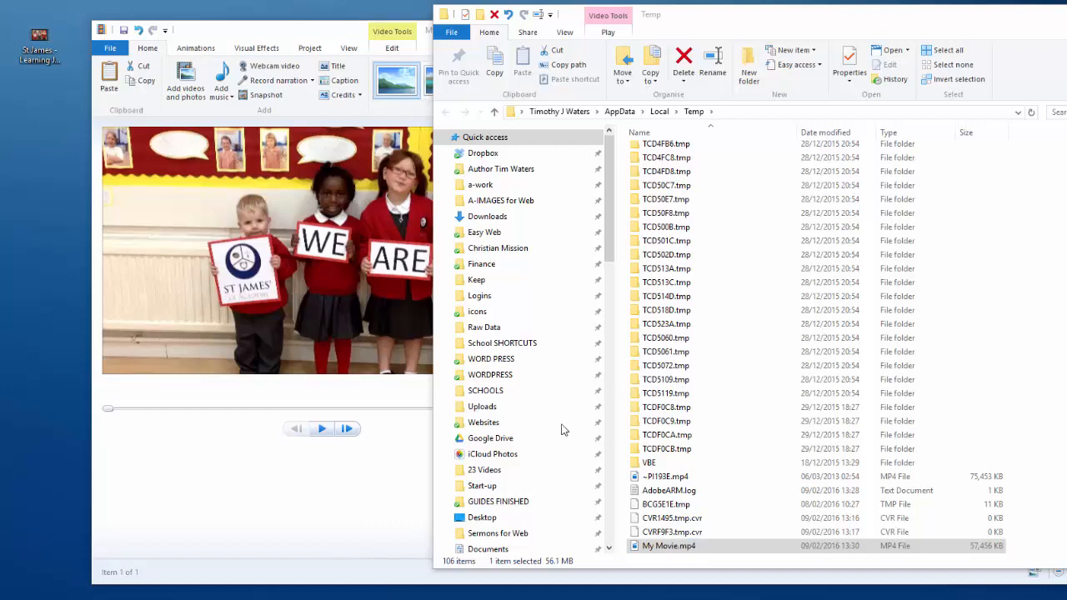
click(638, 548)
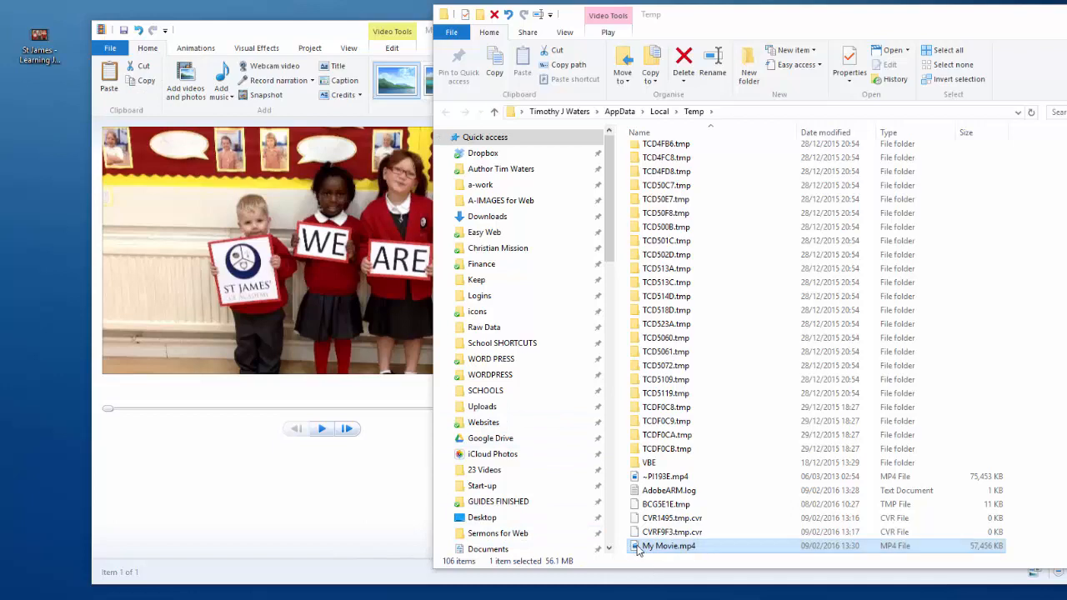
drag(638, 547, 35, 150)
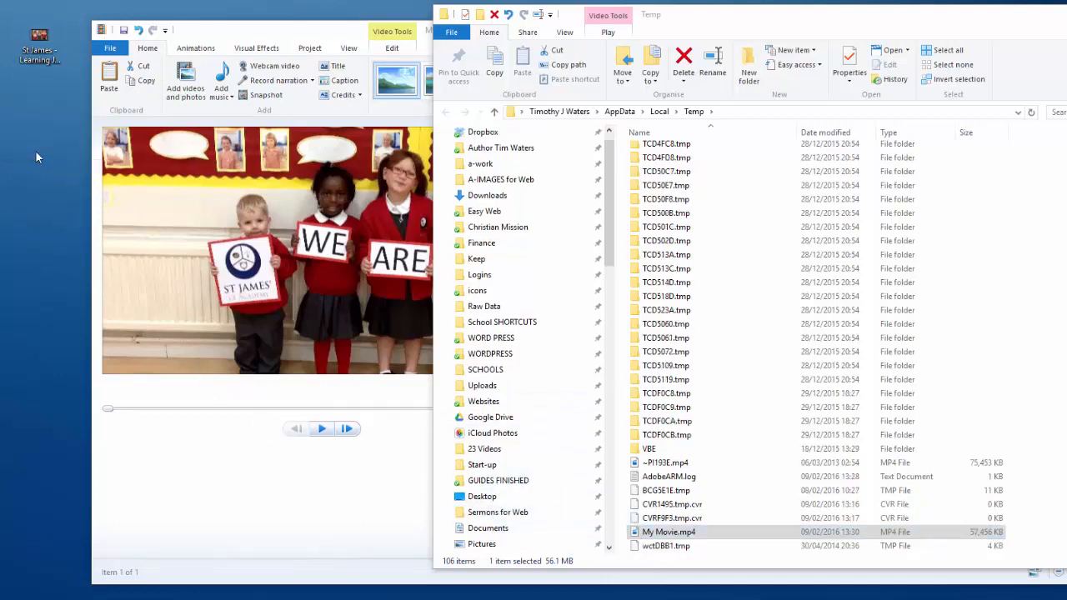
double_click(35, 109)
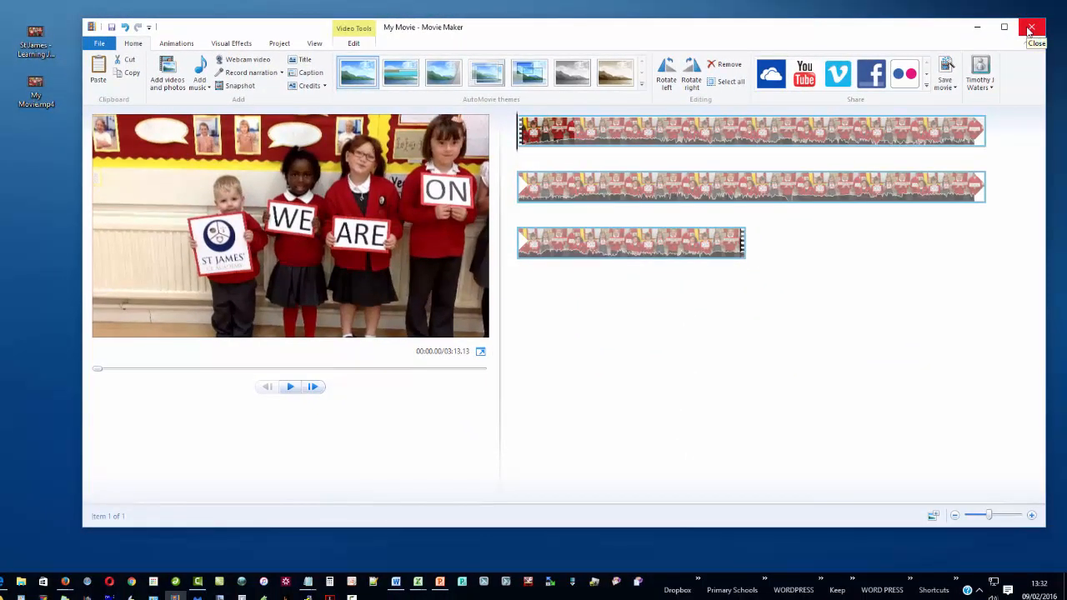
Close Movie Maker without saving the project and move the two video files to a clear area of the desktop
click(1031, 30)
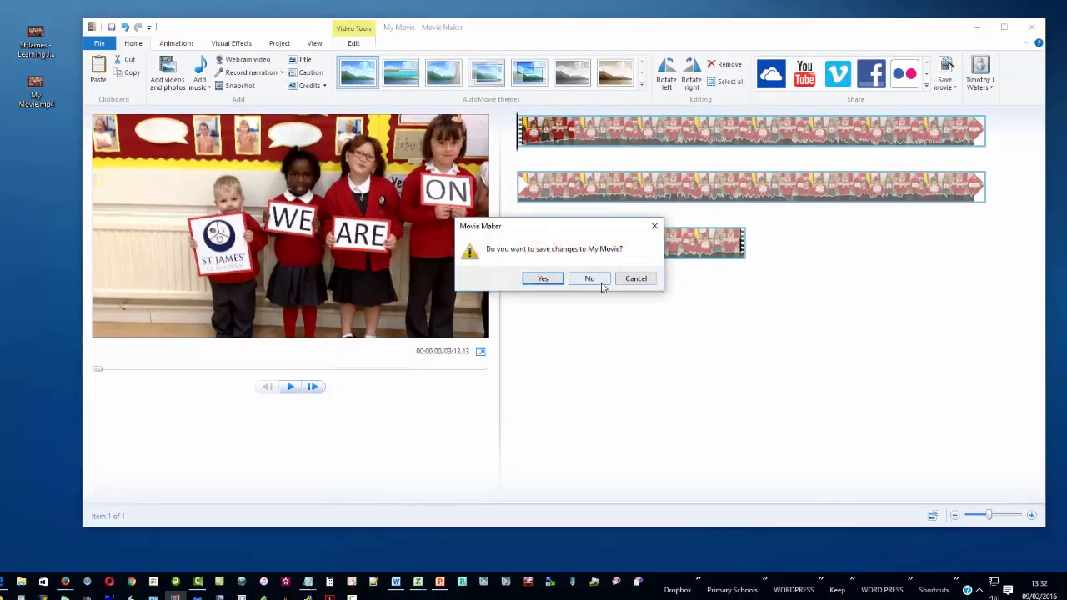
click(602, 284)
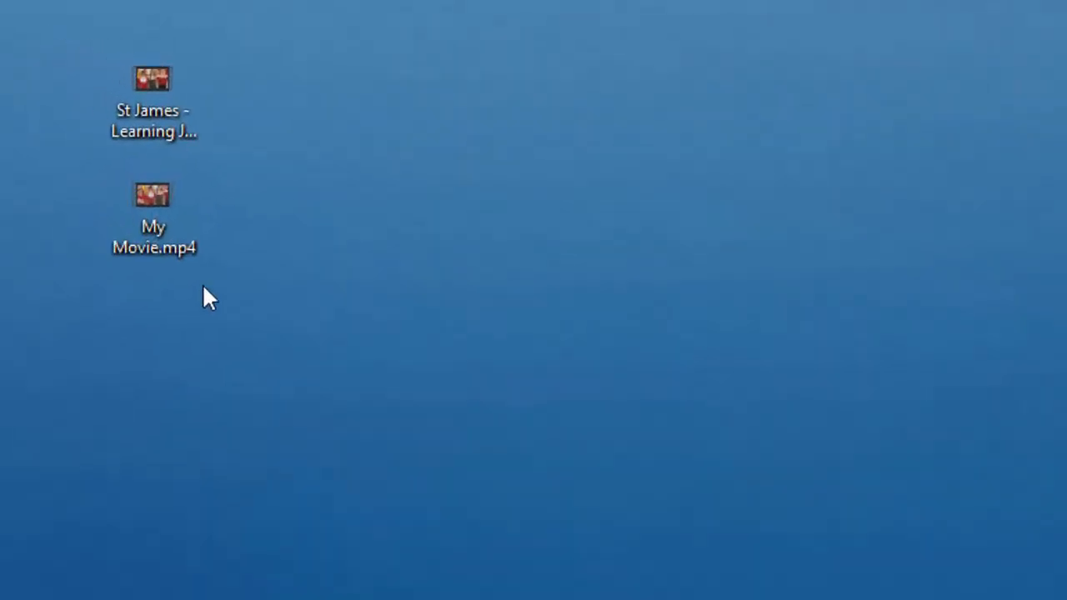
drag(235, 317, 706, 506)
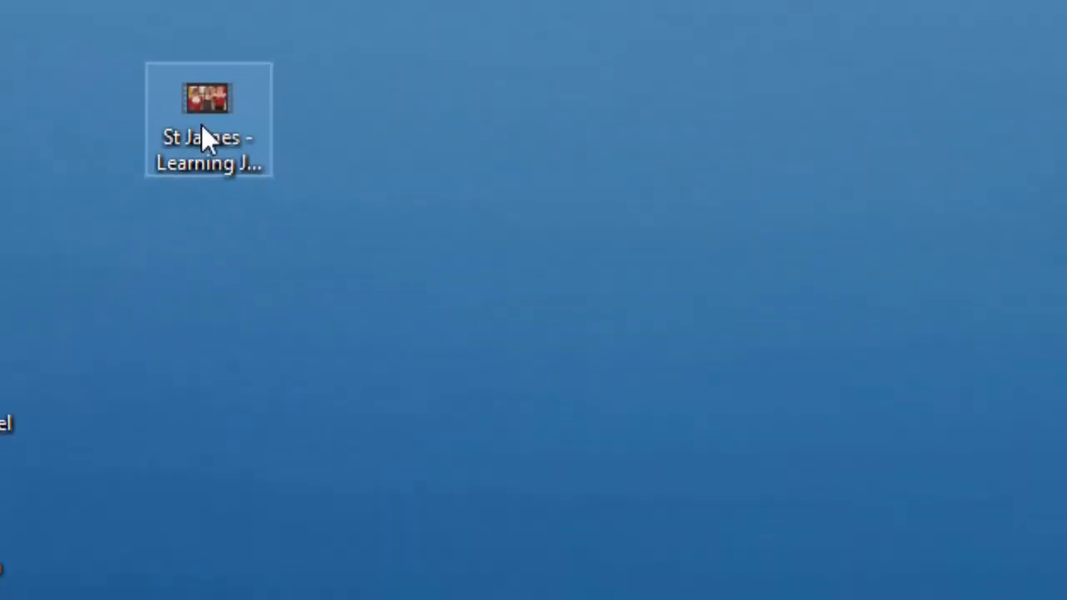
drag(232, 145, 843, 400)
drag(525, 256, 715, 308)
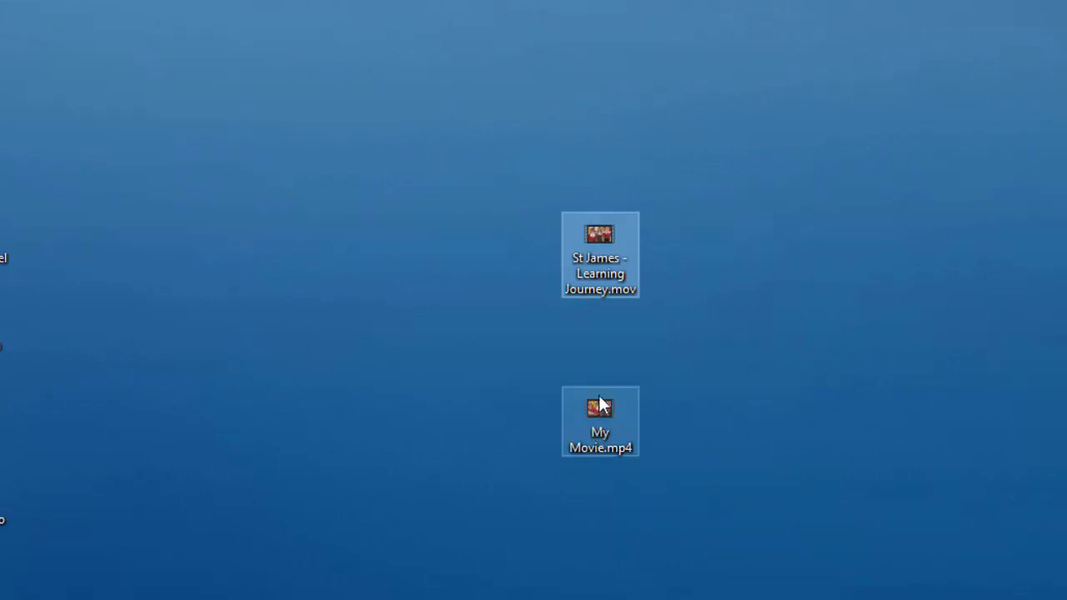
Rename My Movie.mp4 as St James - Learning Journey.mp4, reusing the name of the original .mov file
click(594, 277)
key(ctrl+c)
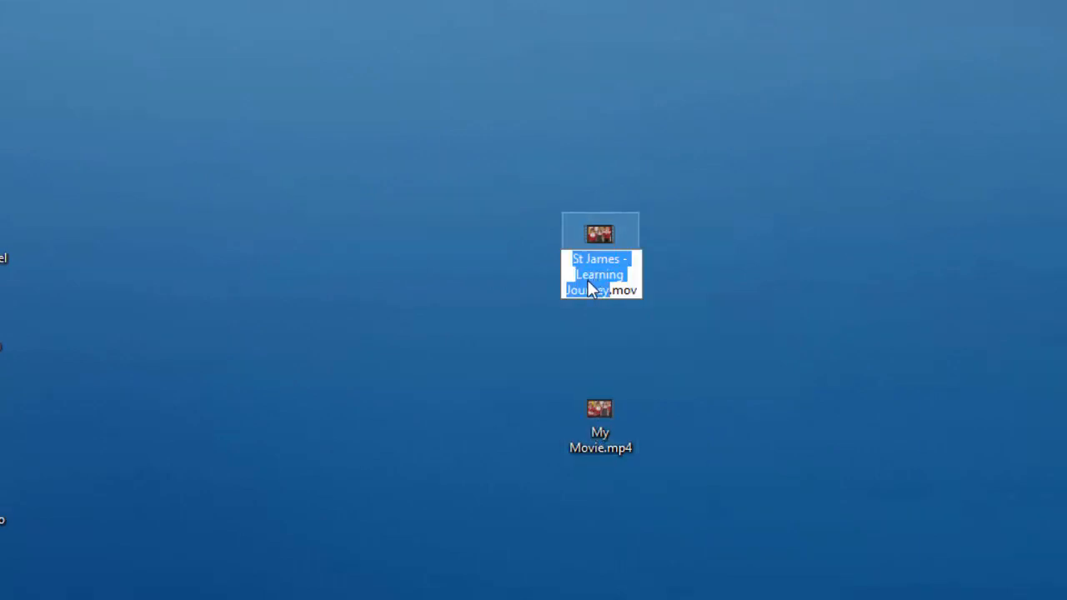
click(585, 443)
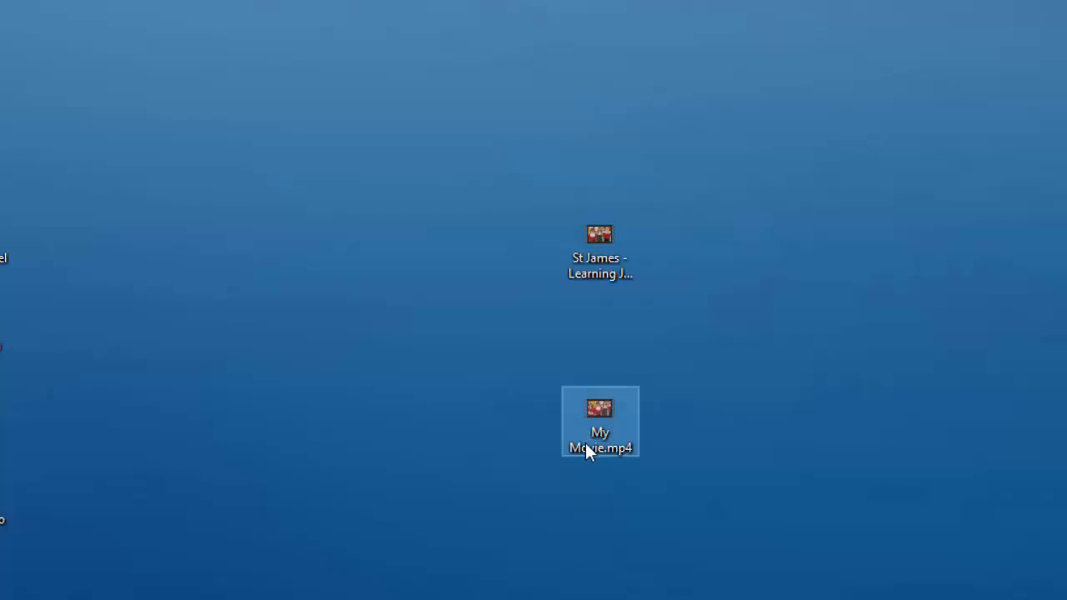
click(586, 446)
key(ctrl+v)
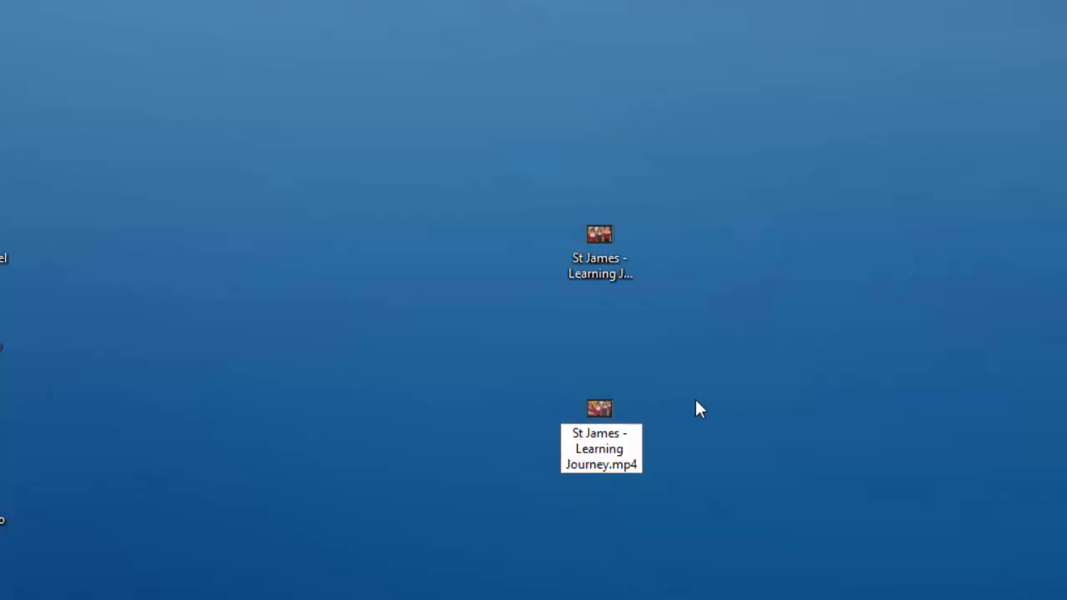
key(Return)
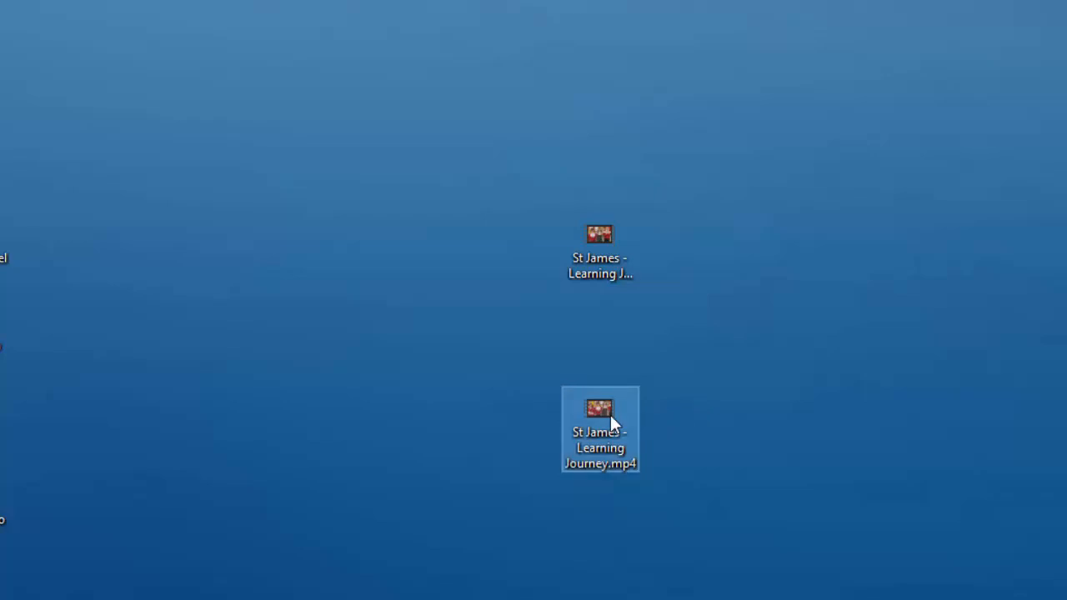
Compare the two St James - Learning Journey files on the desktop and examine the MP4's file type and size
right_click(610, 415)
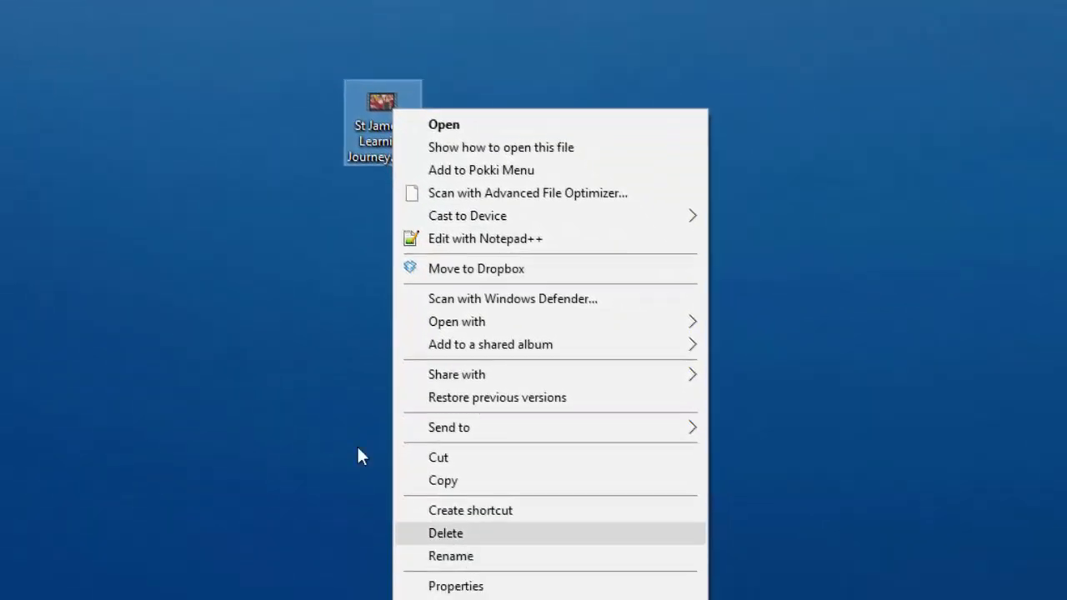
click(298, 362)
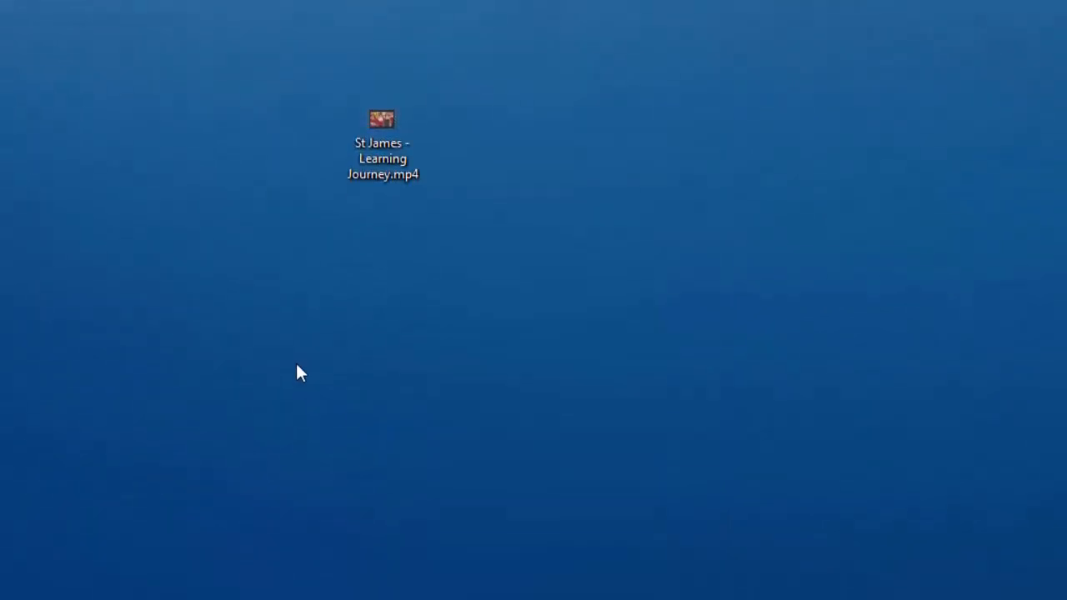
click(380, 143)
click(377, 323)
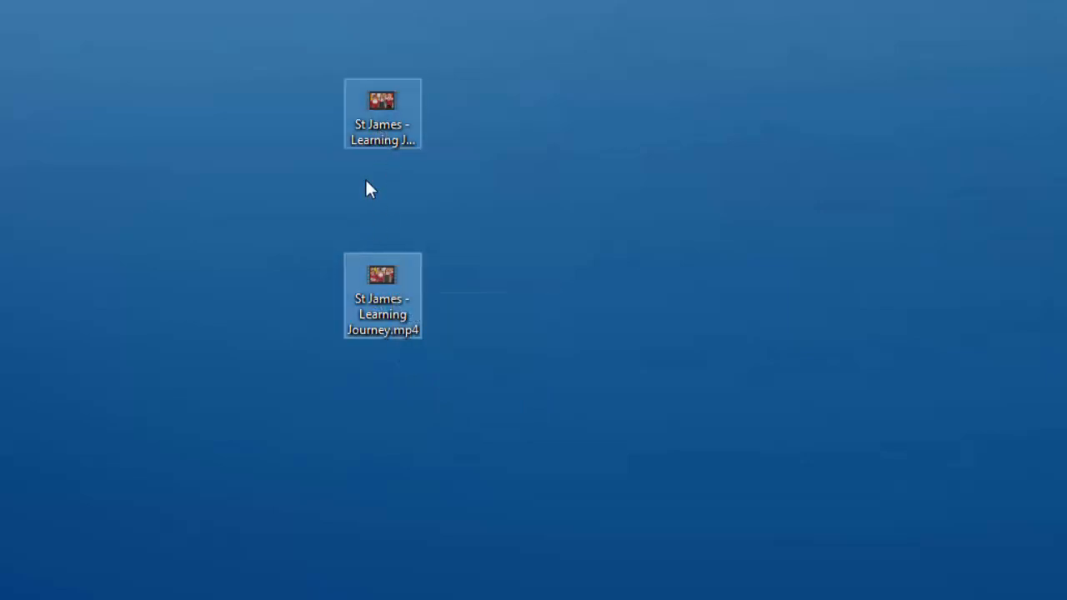
mouse_move(366, 285)
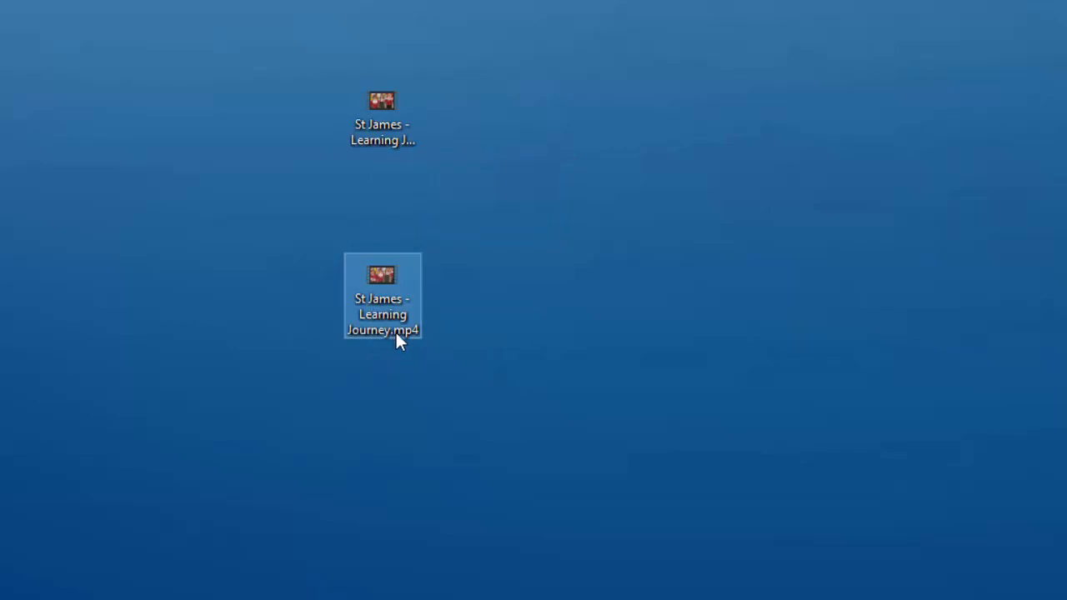
mouse_move(397, 332)
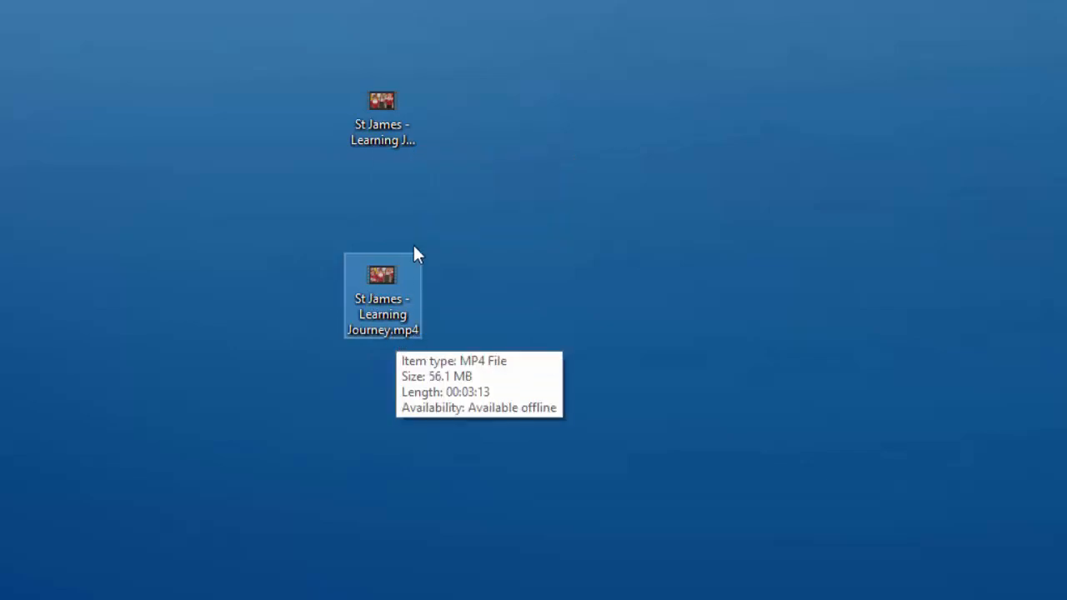
click(391, 158)
click(394, 332)
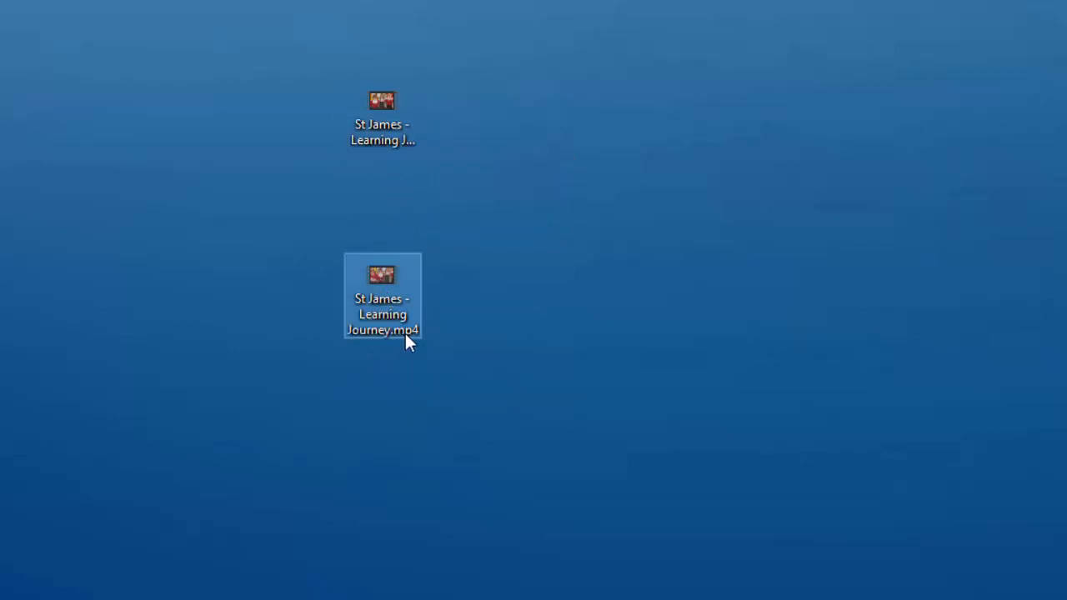
click(478, 336)
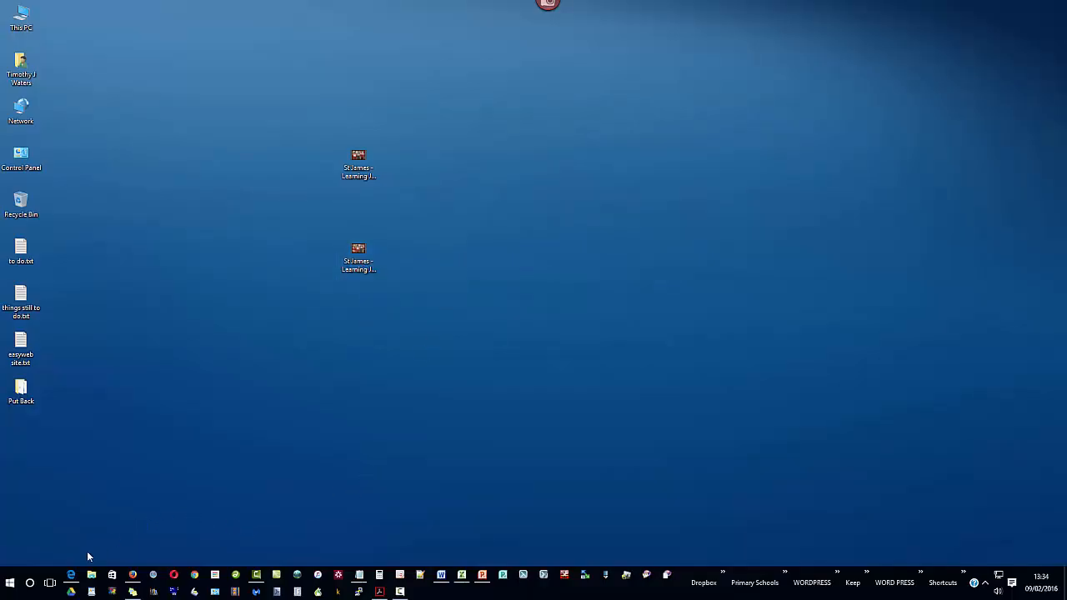
Switch to Microsoft Edge and open YouTube from the Google page's list of apps
click(71, 575)
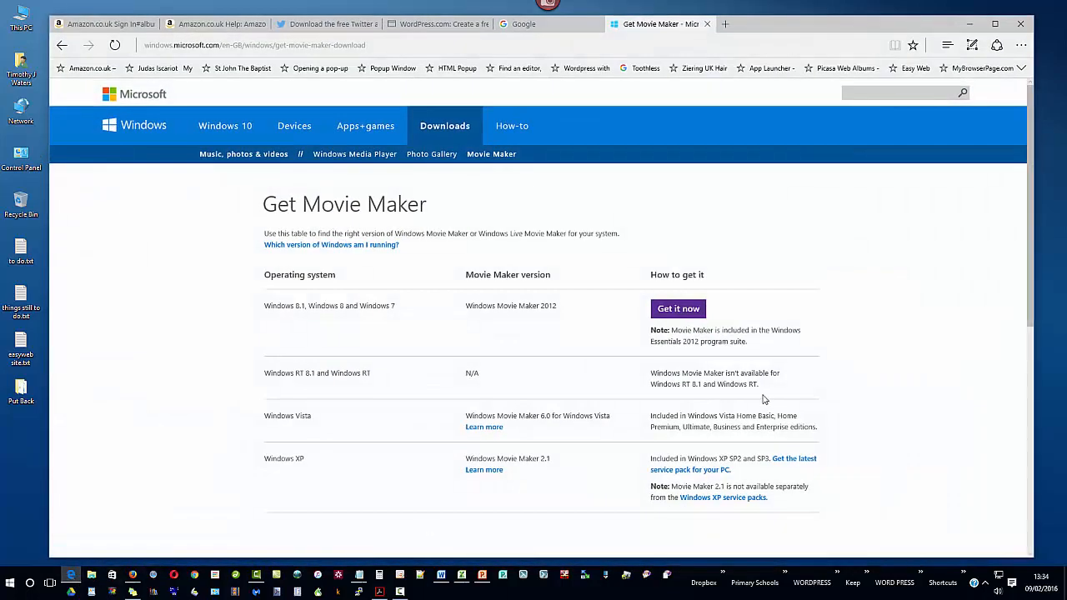
click(549, 30)
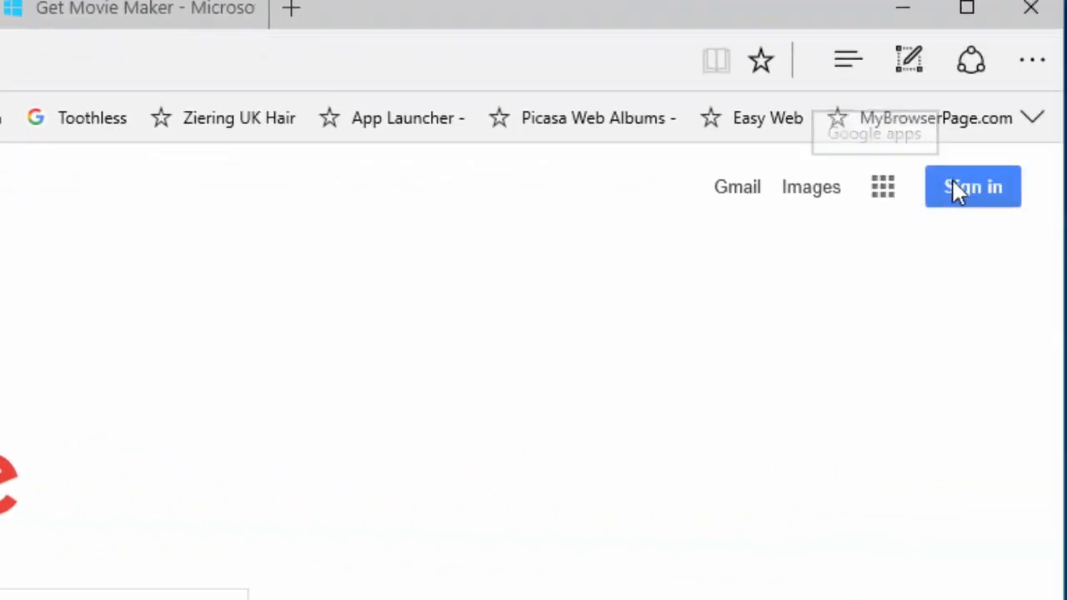
click(884, 192)
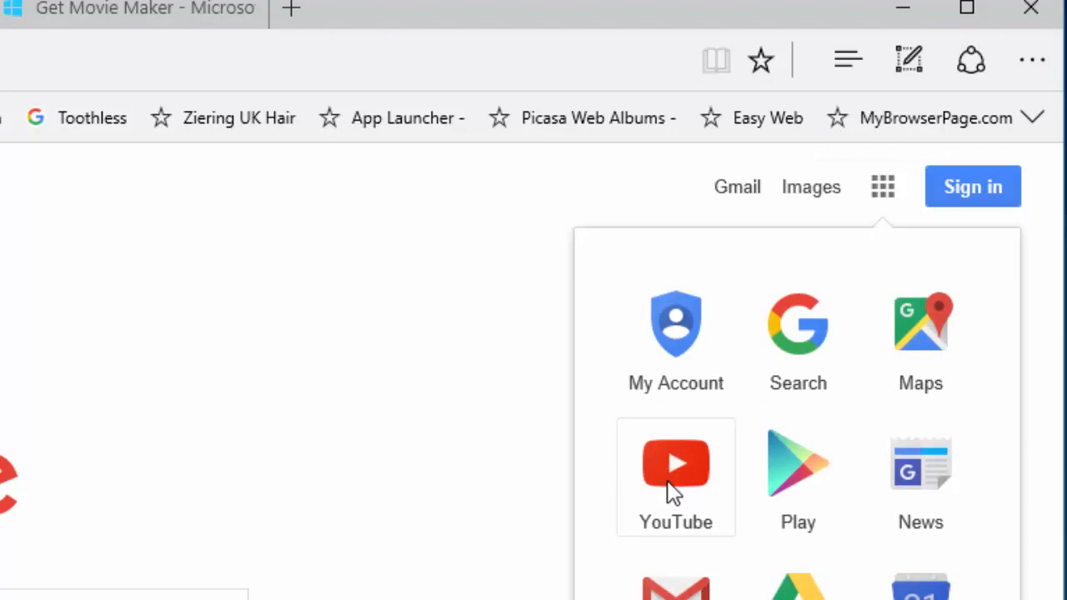
click(667, 492)
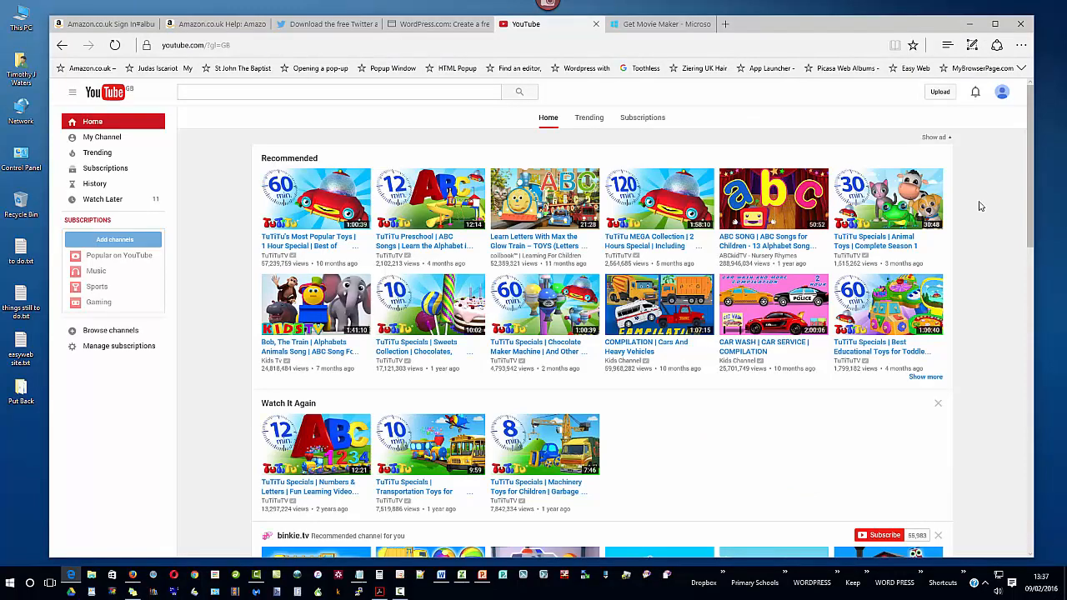
Return to the desktop and identify St James - Learning Journey.mp4 by its full file name
drag(54, 108, 165, 211)
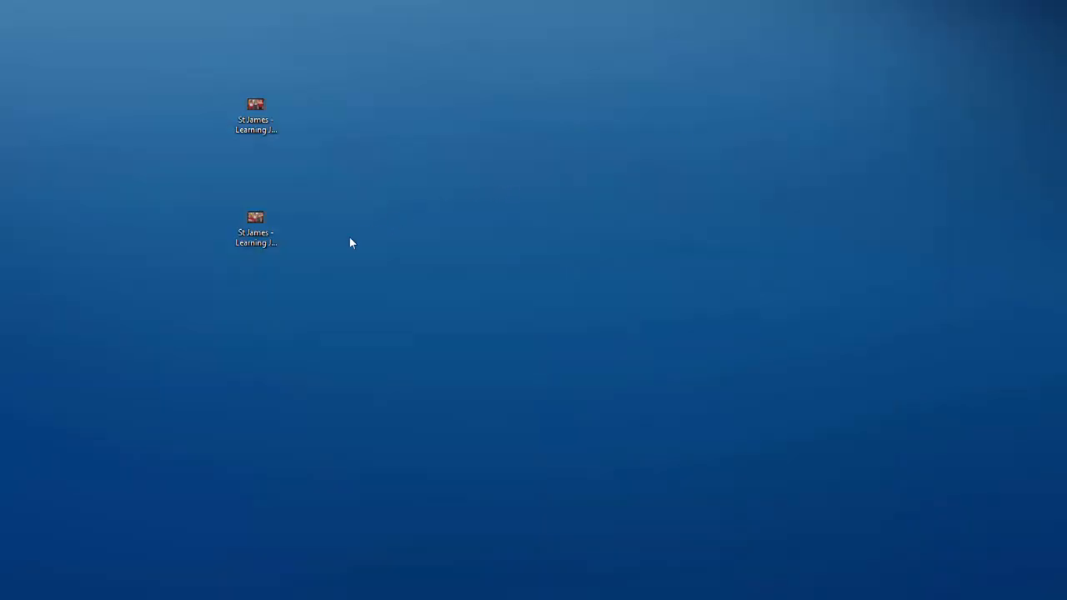
click(265, 235)
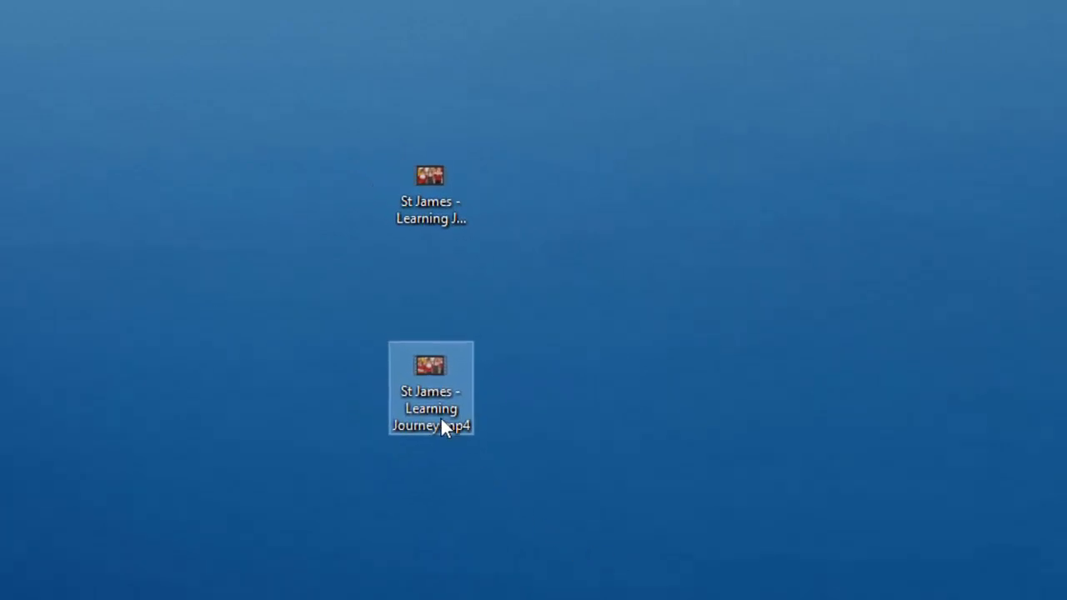
click(529, 497)
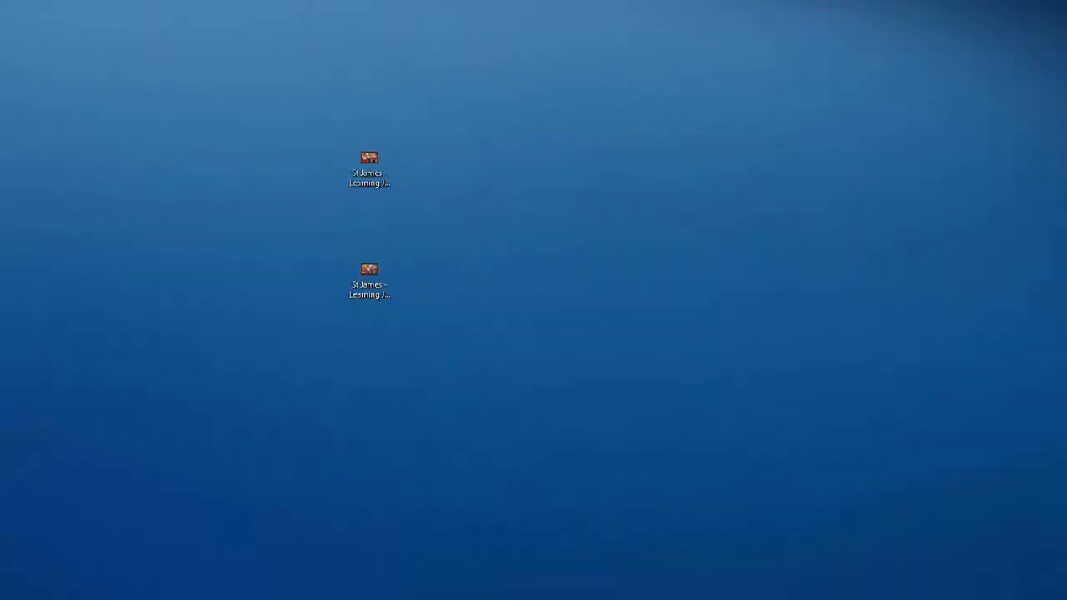
Return to YouTube in Edge, open the video upload page and set the upload's privacy to Unlisted
click(70, 569)
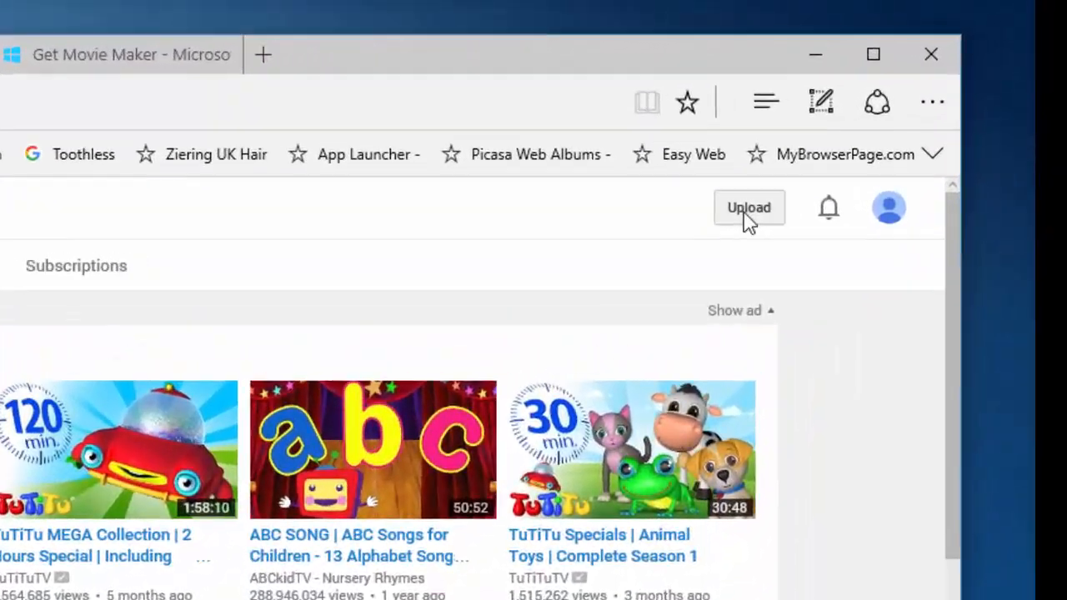
click(813, 167)
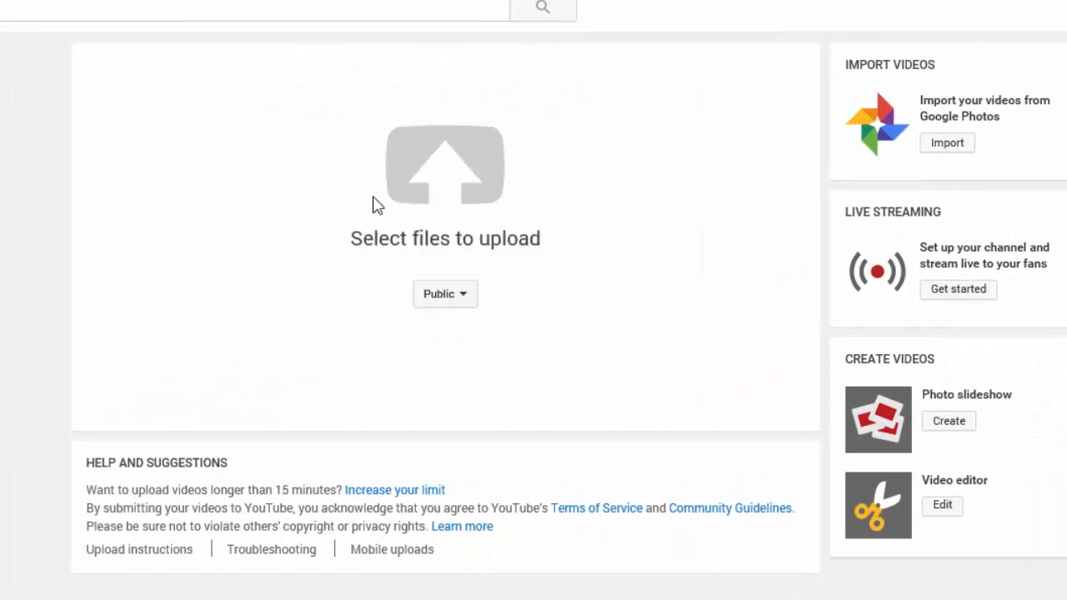
click(469, 300)
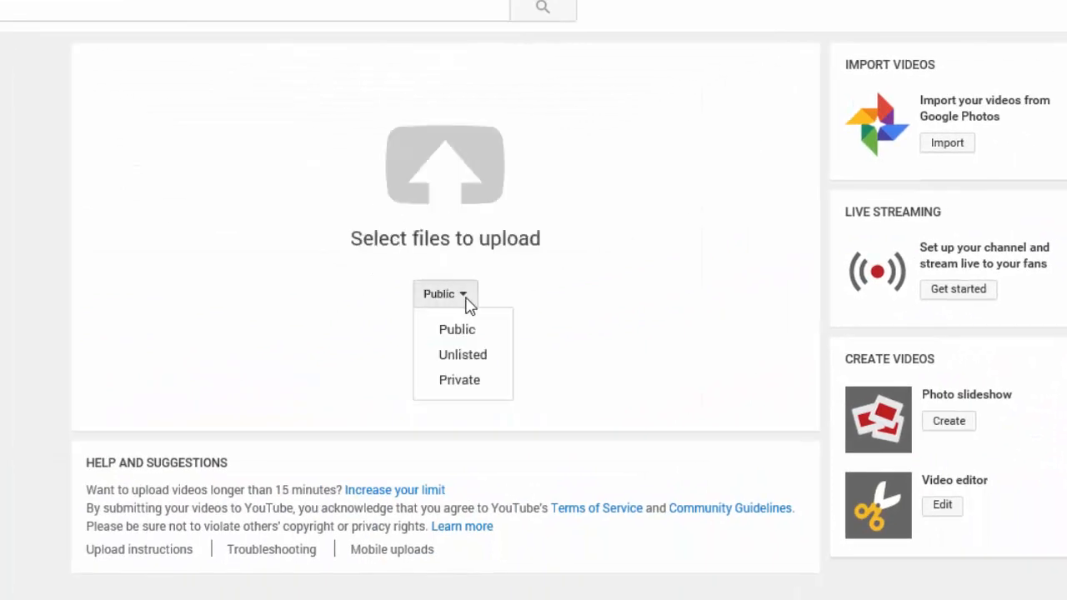
click(468, 358)
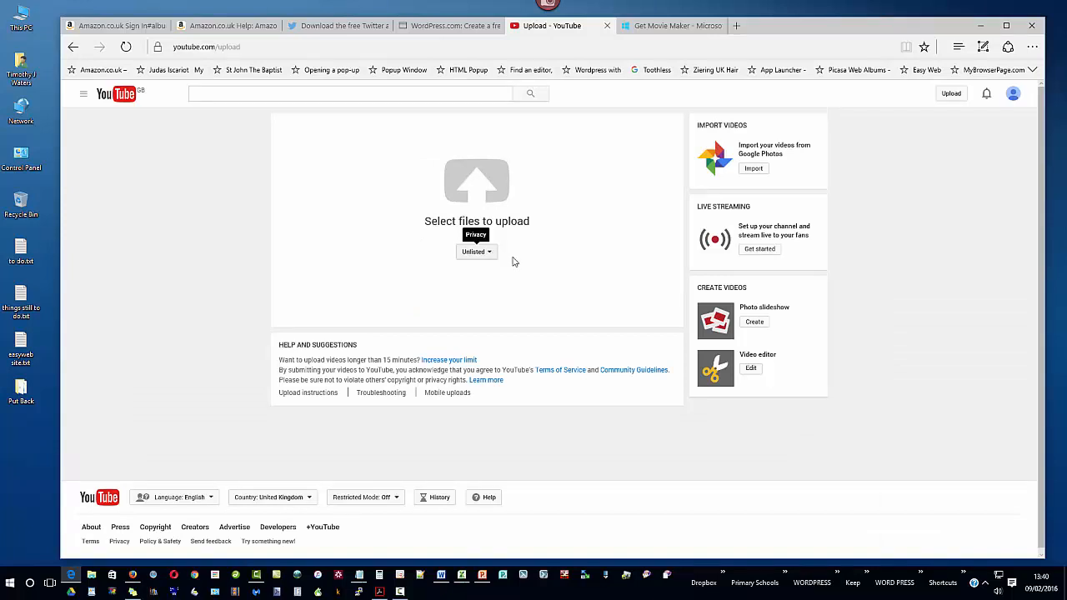
Choose St James - Learning Journey.mp4 from the Desktop folder and start uploading it to YouTube
click(475, 192)
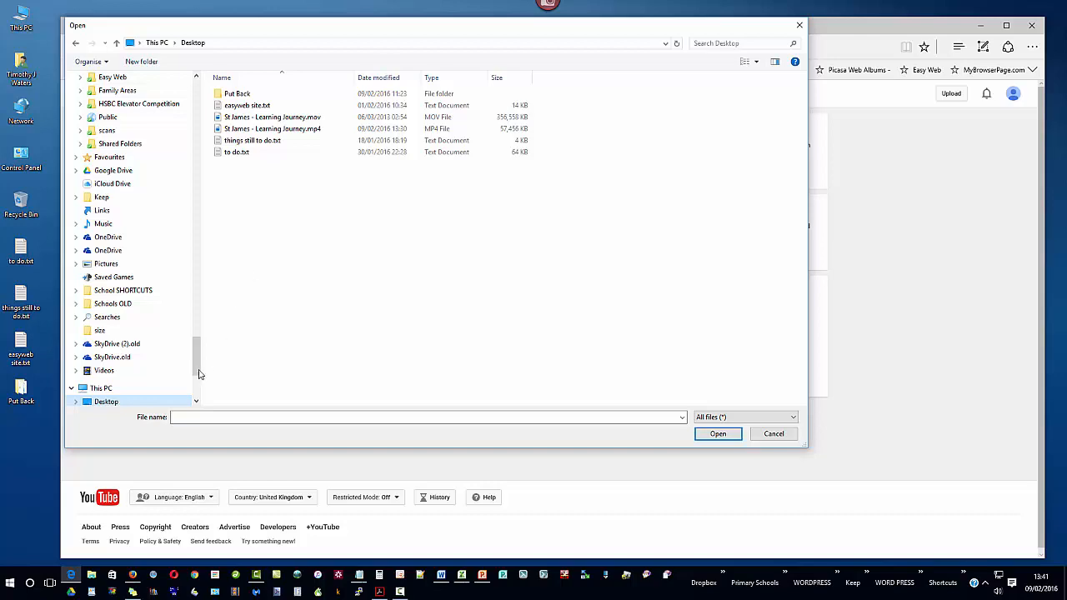
drag(201, 371, 201, 294)
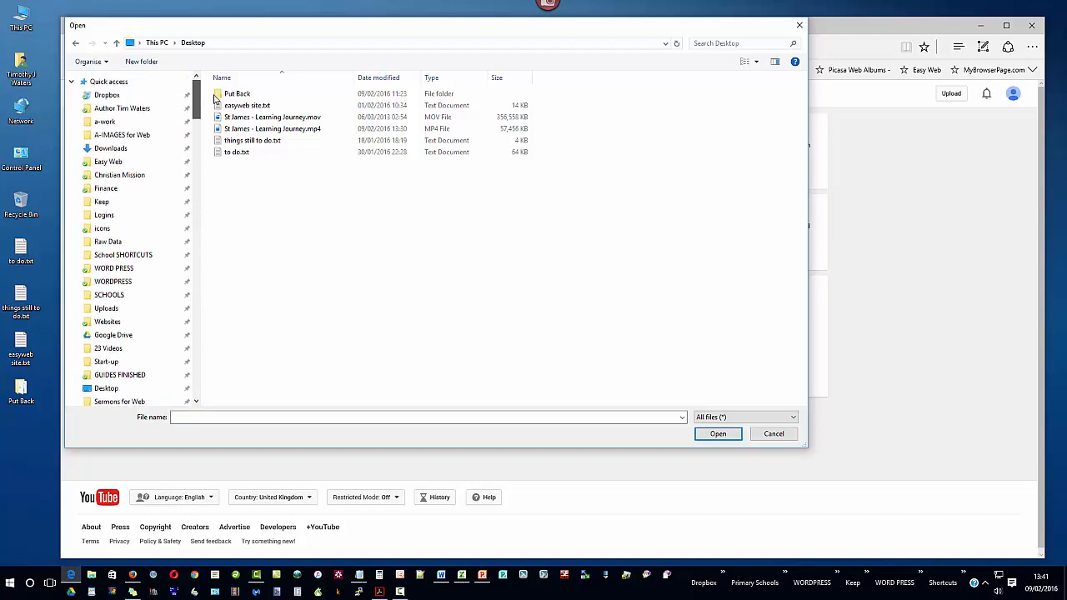
click(99, 389)
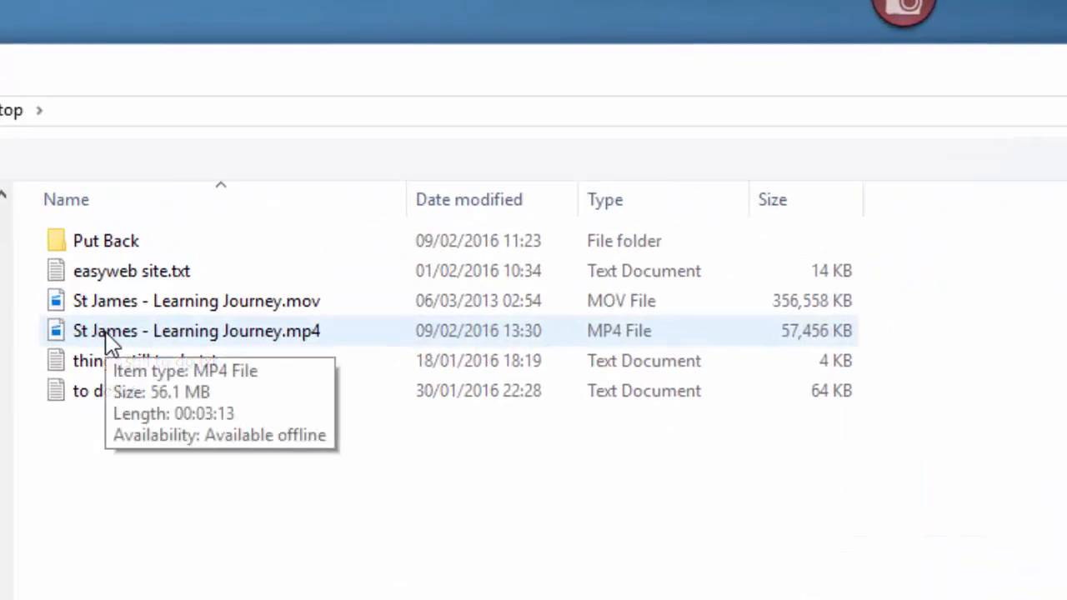
click(107, 335)
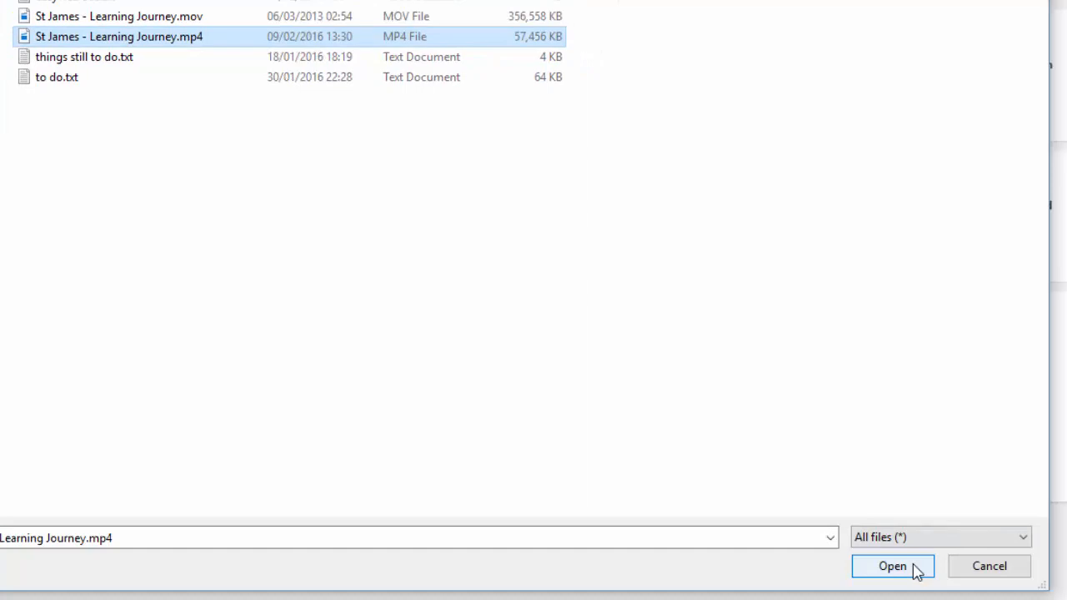
click(892, 566)
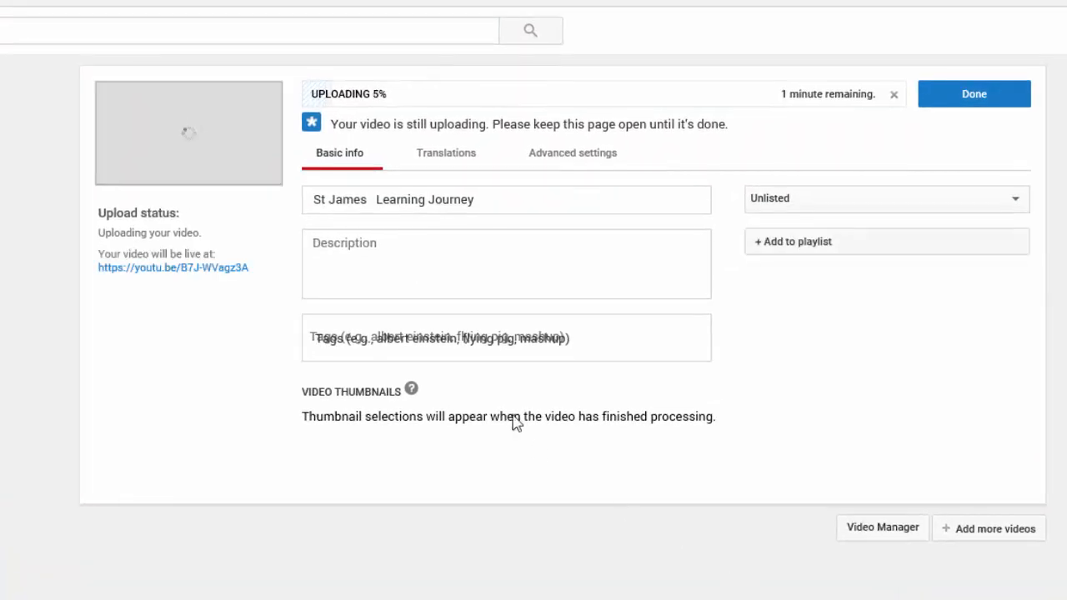
Switch the uploading video's privacy to Public and set it back to Unlisted
drag(300, 72, 394, 115)
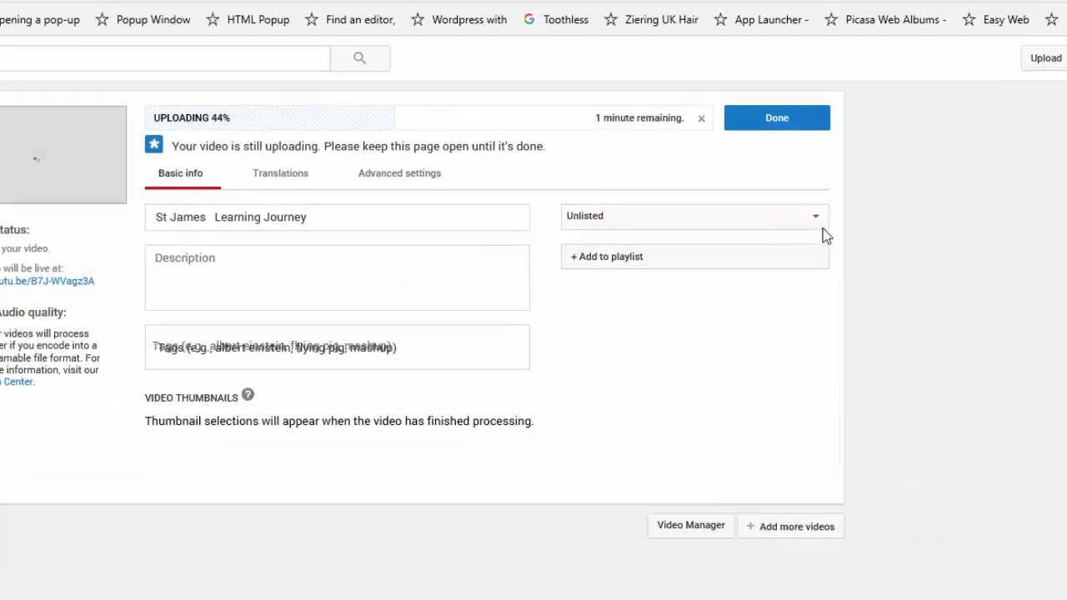
click(815, 193)
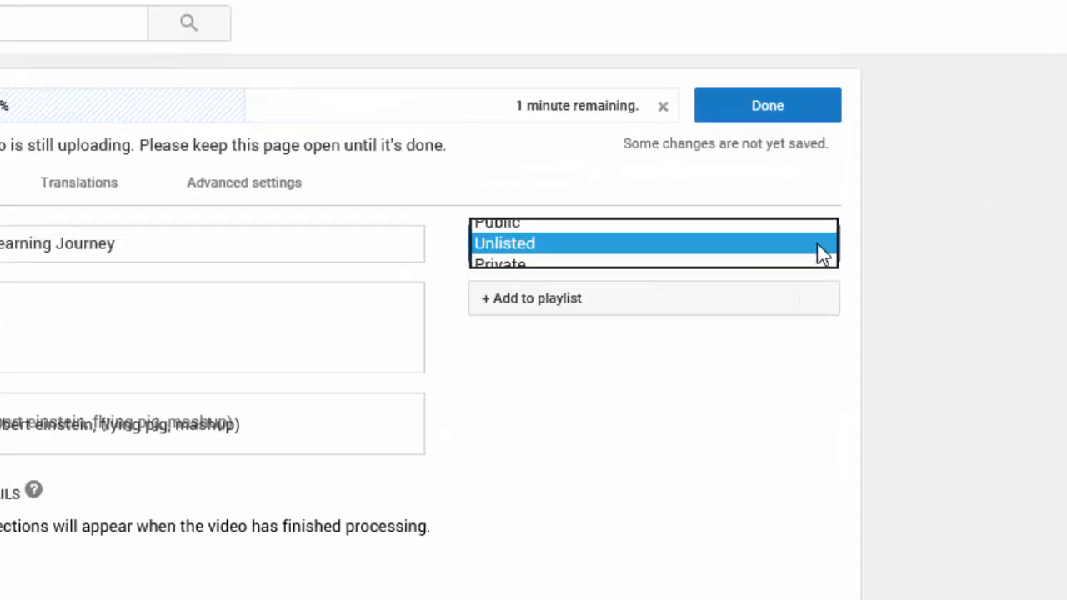
click(502, 223)
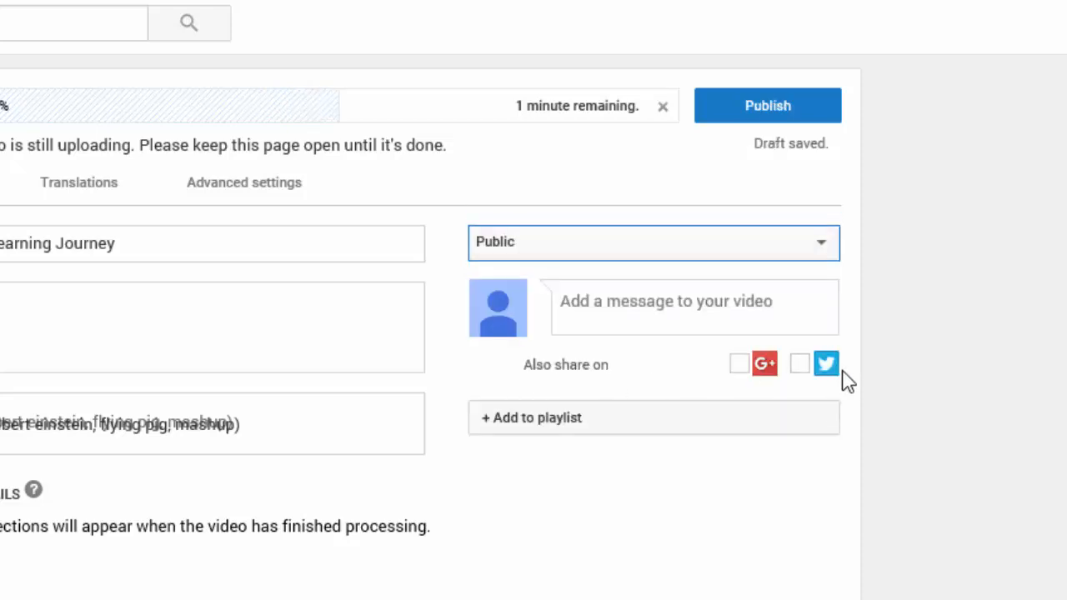
click(826, 253)
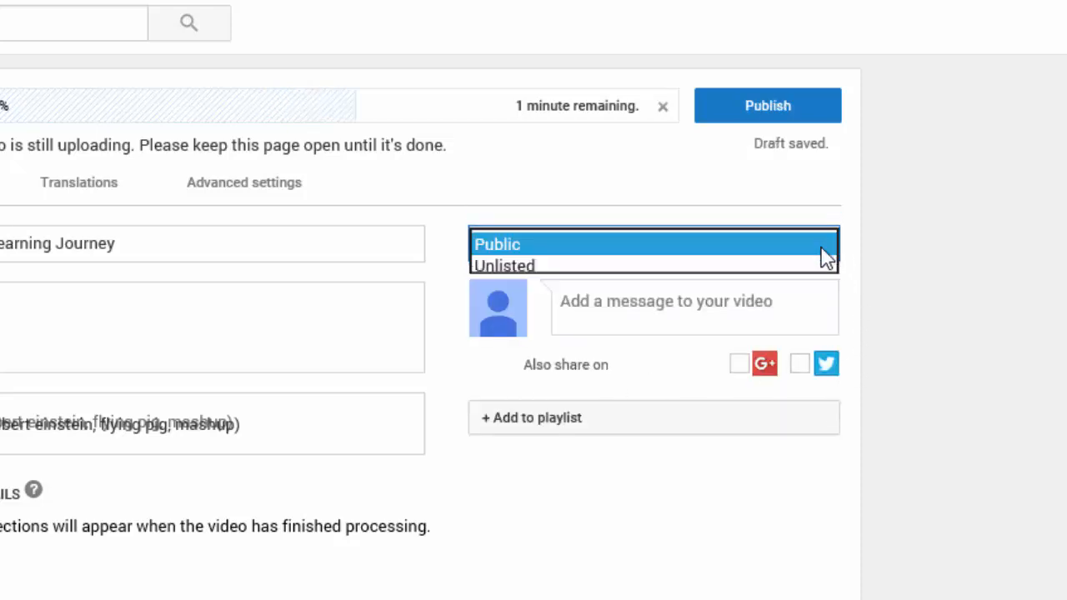
click(538, 267)
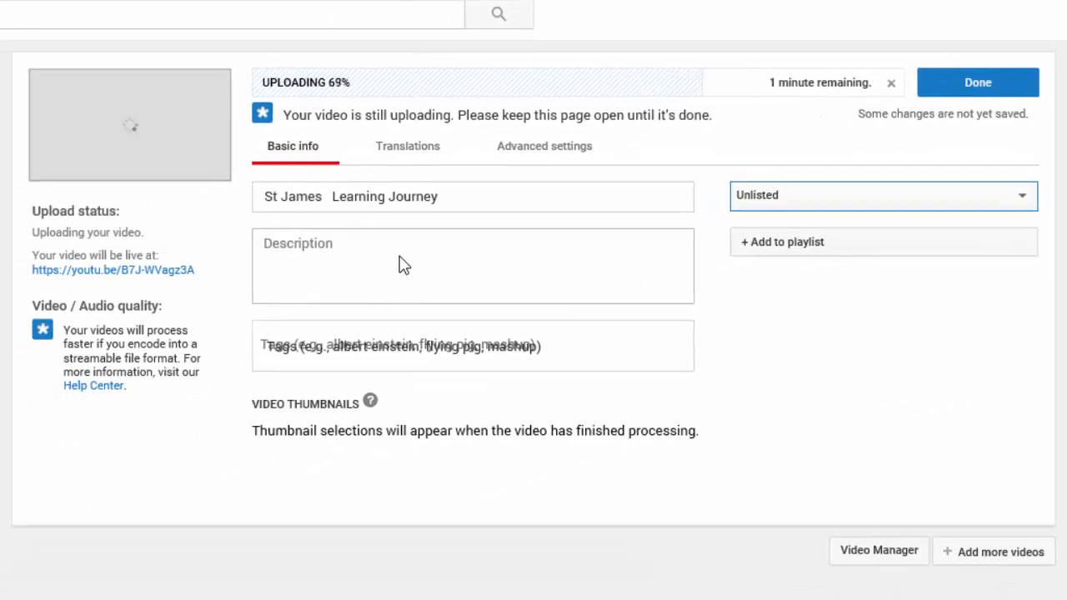
Enter the video description "St James talking about their learning journey."
click(403, 264)
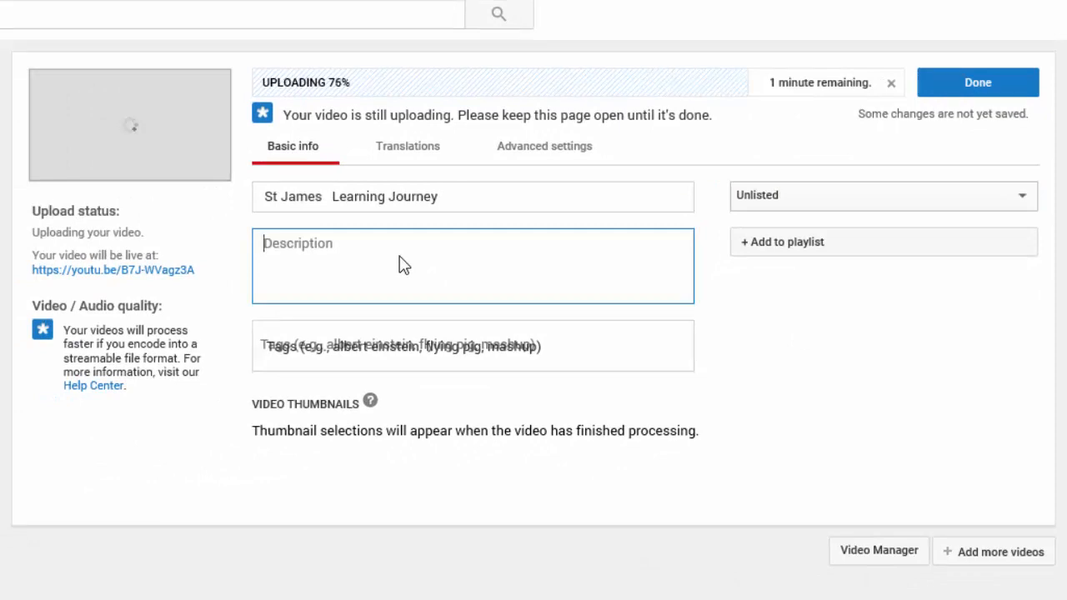
text(St James)
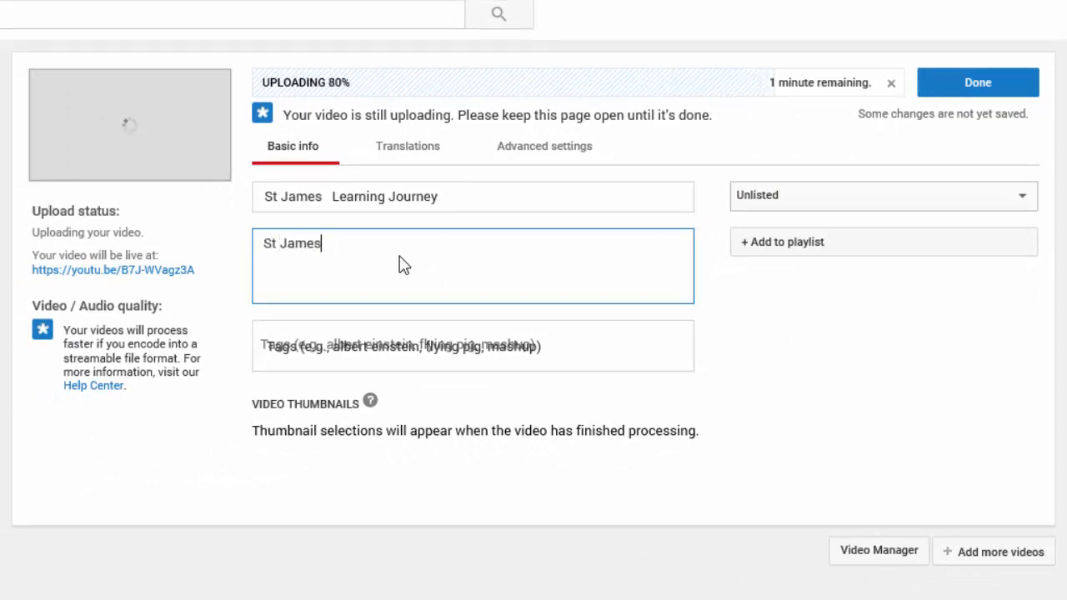
text( talking a)
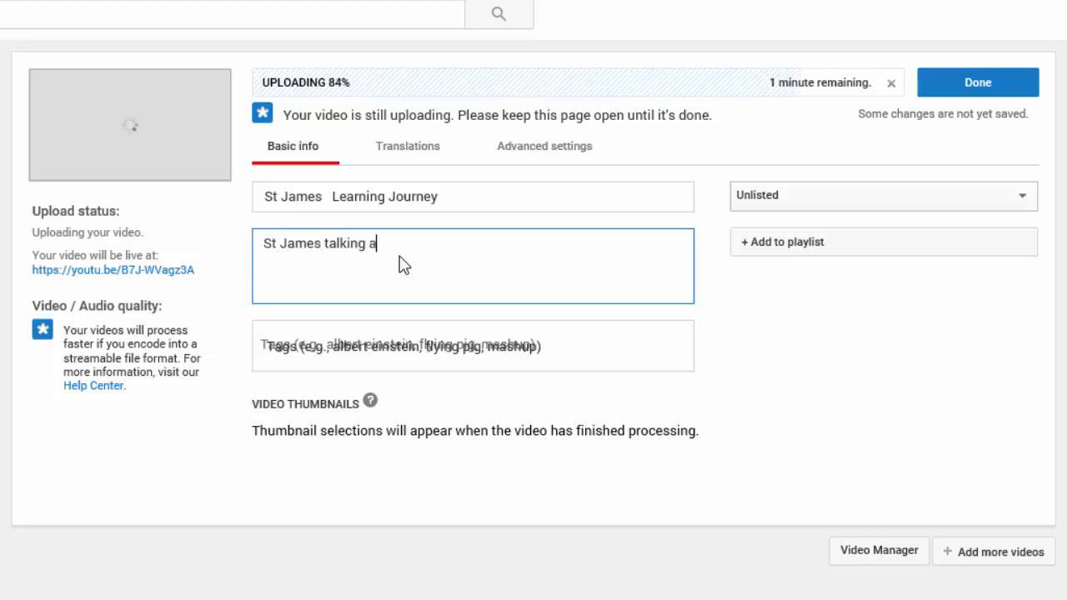
text(bout their learning )
text(journe)
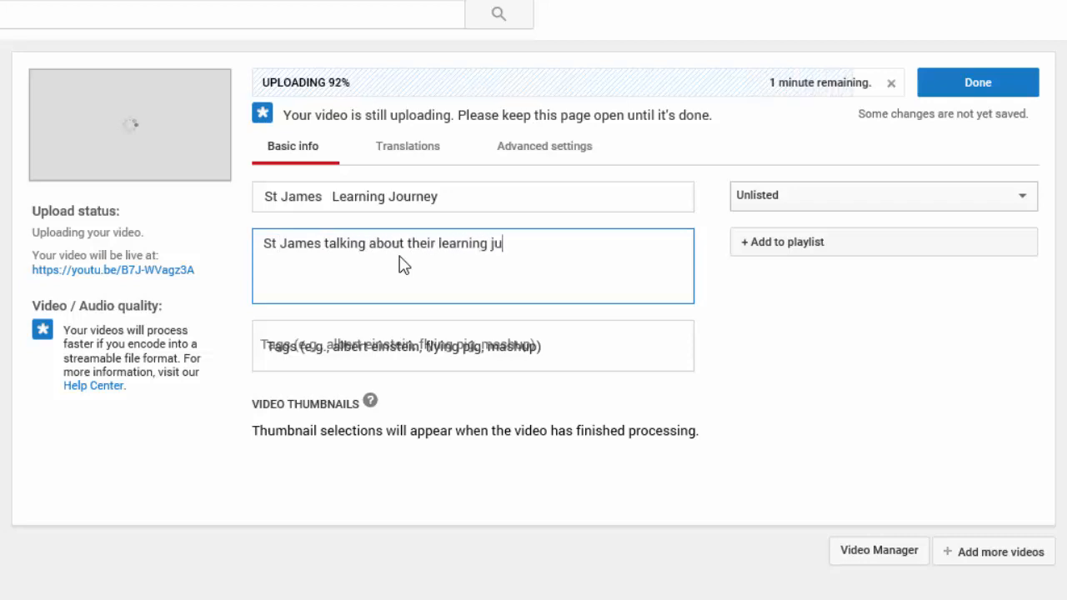
text(y.)
Add the tags St James, St James Academy and Learning Journey to the video
click(597, 358)
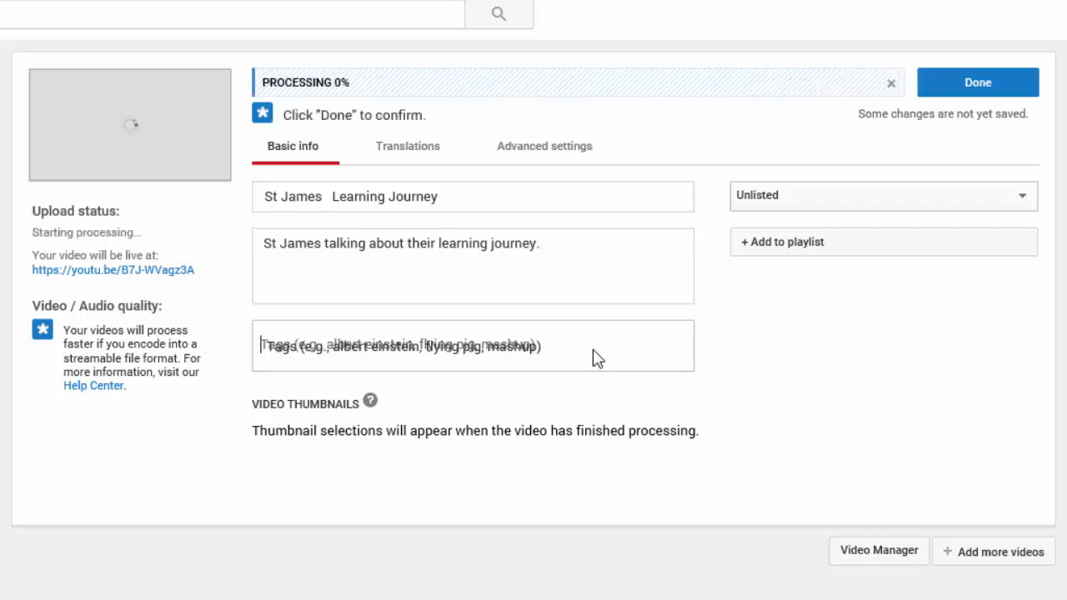
text(St Jame)
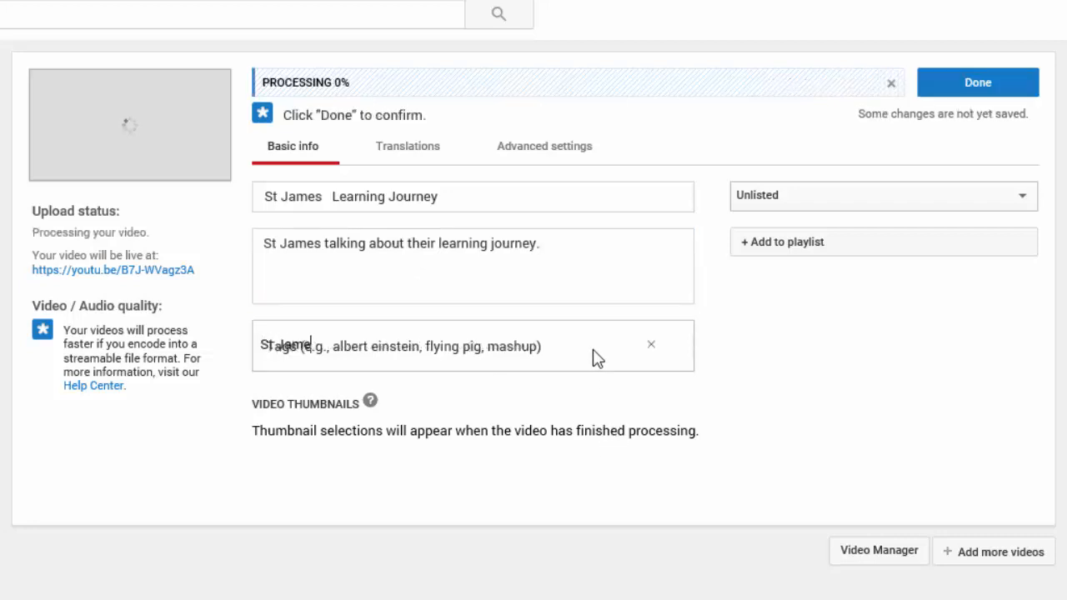
text(s)
key(Return)
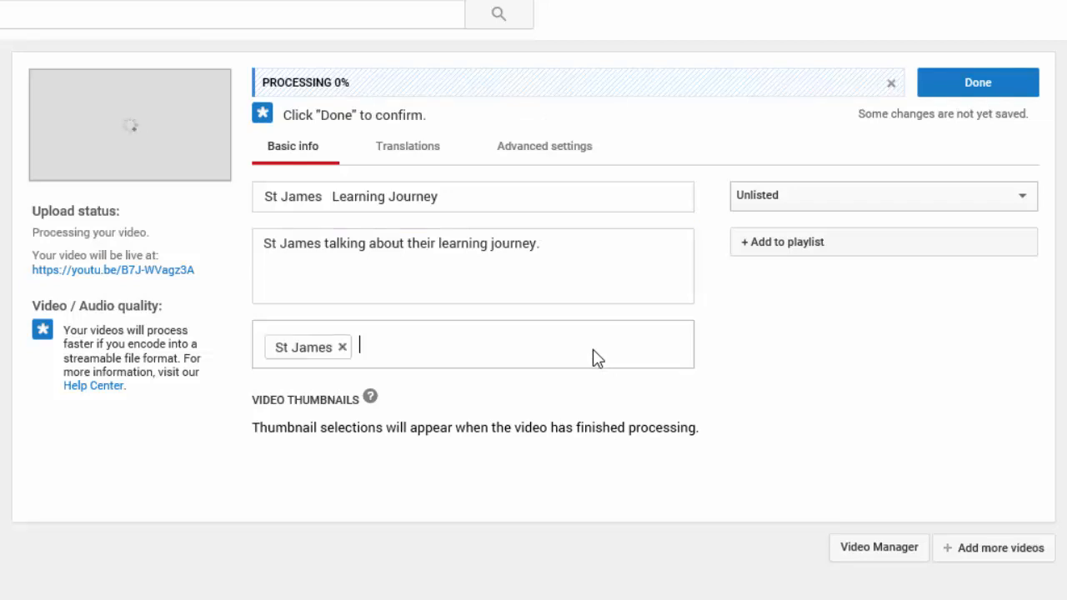
text(St James Acad)
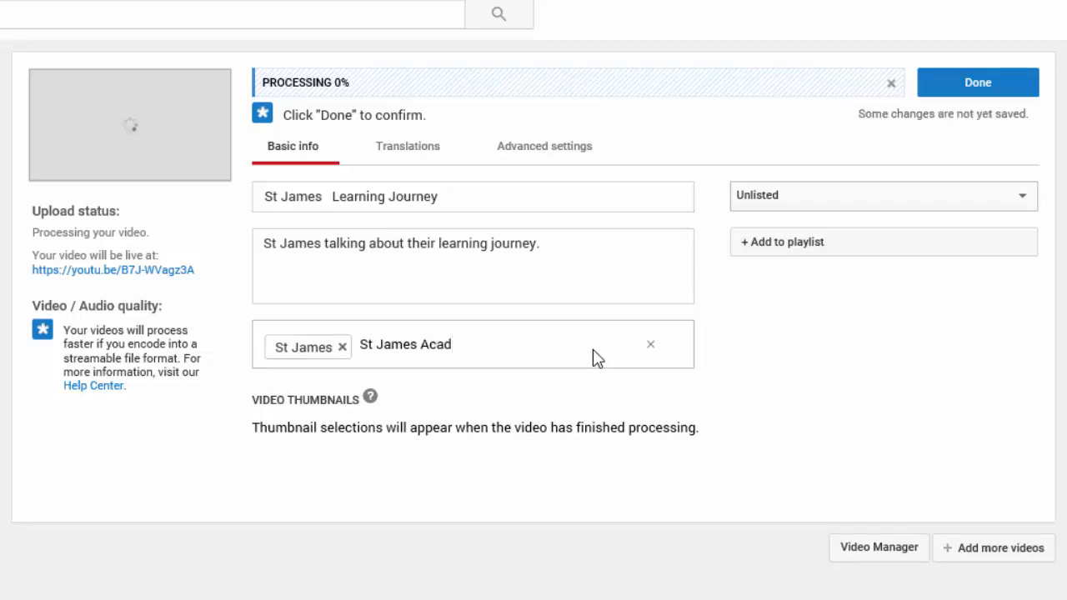
text(emy)
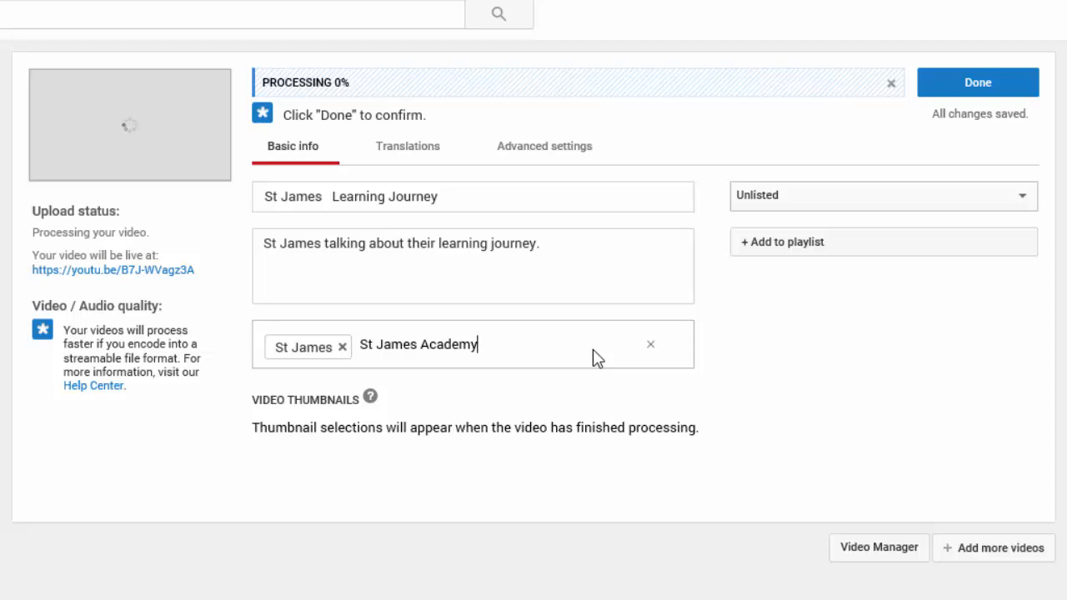
key(Return)
text(Learning)
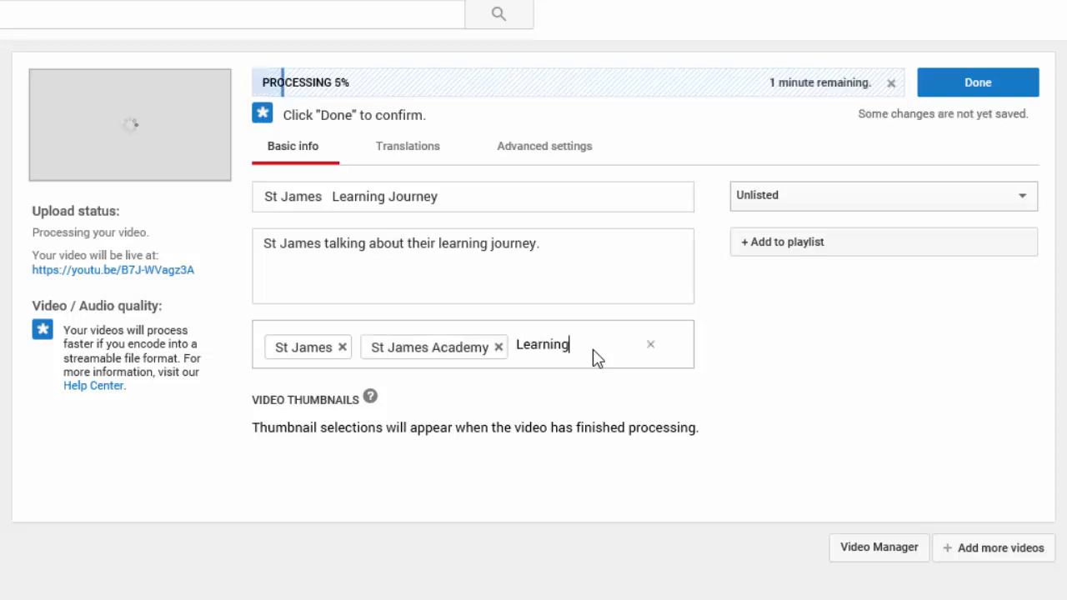
text( Journey)
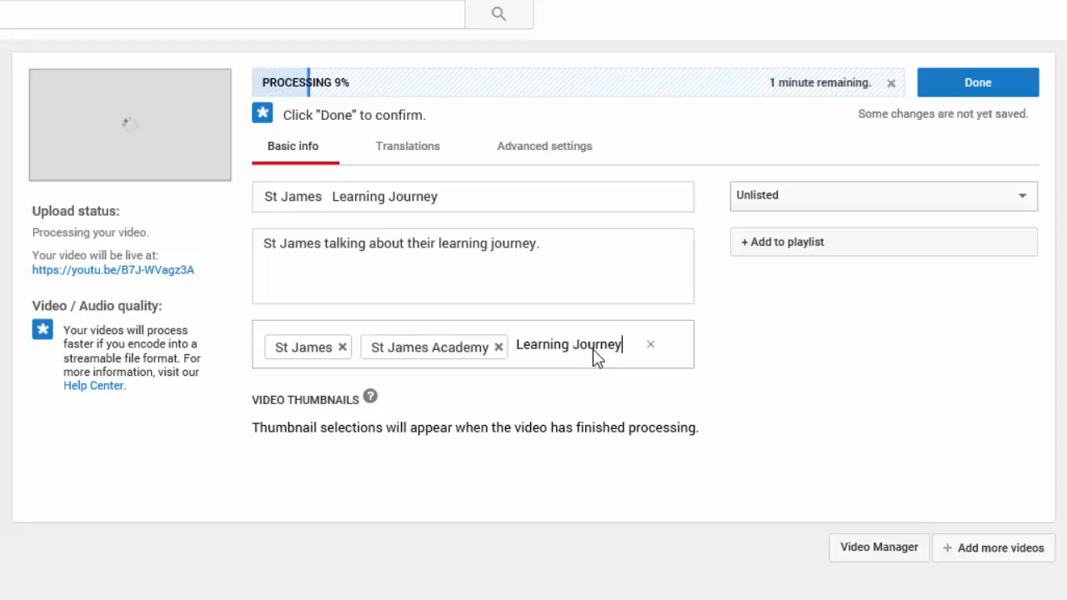
key(Return)
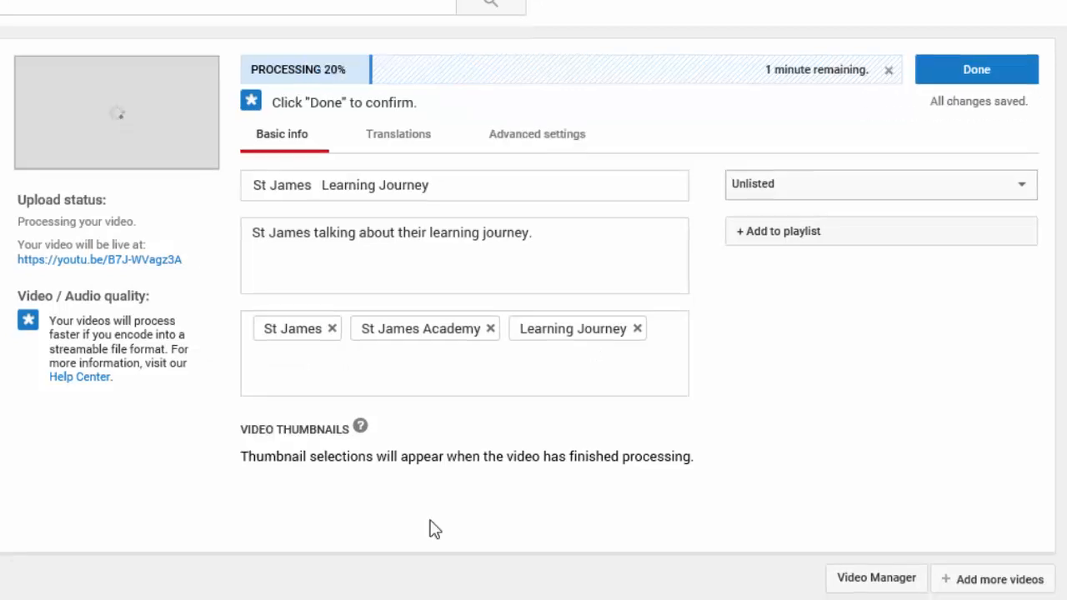
In the video's advanced settings, disable comments and turn off notifying subscribers
click(539, 137)
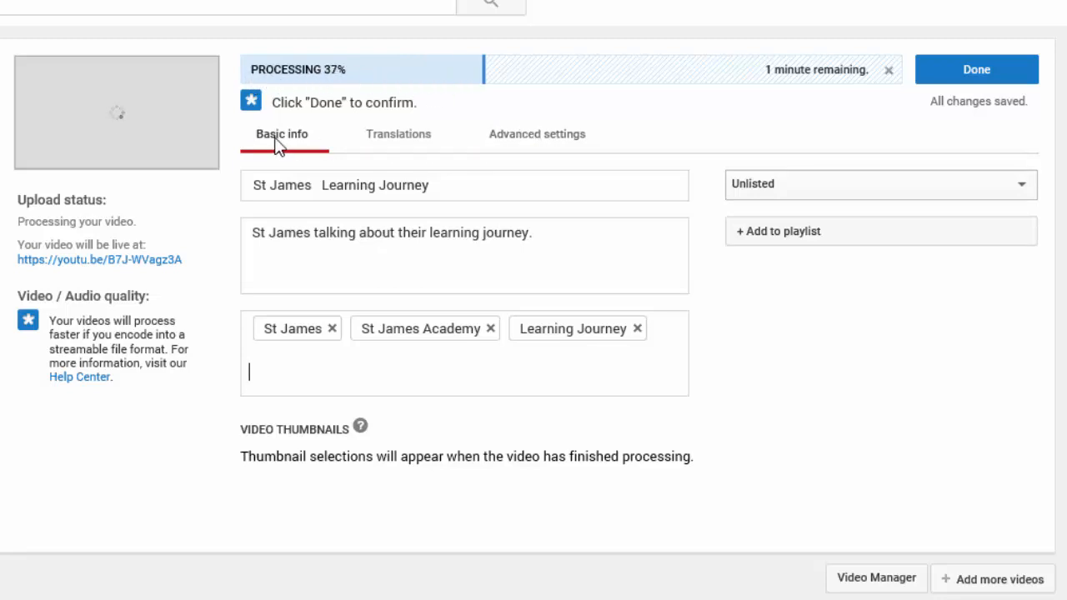
click(534, 149)
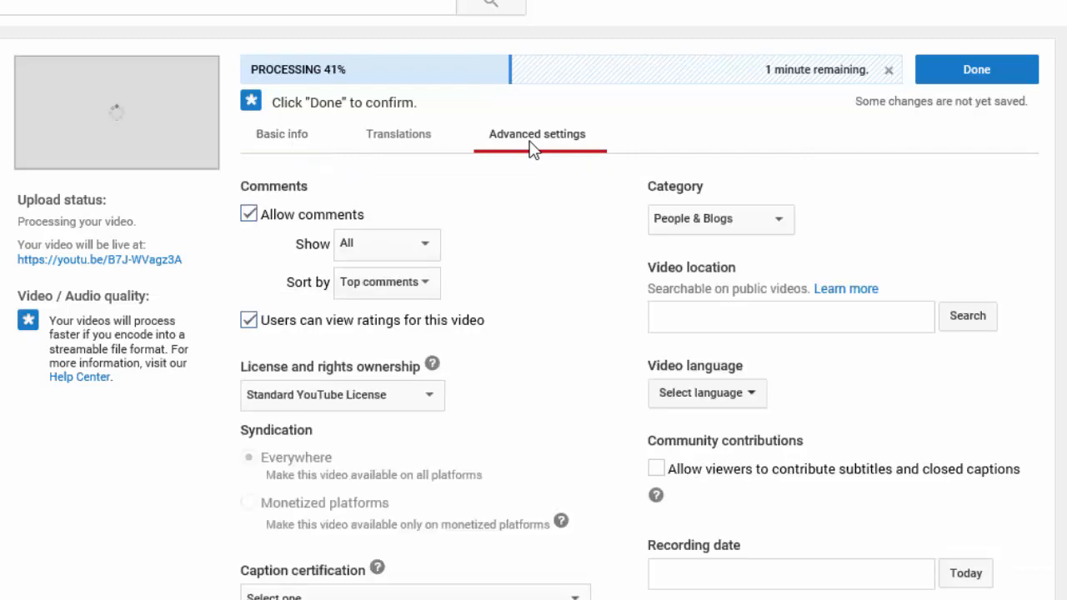
click(249, 216)
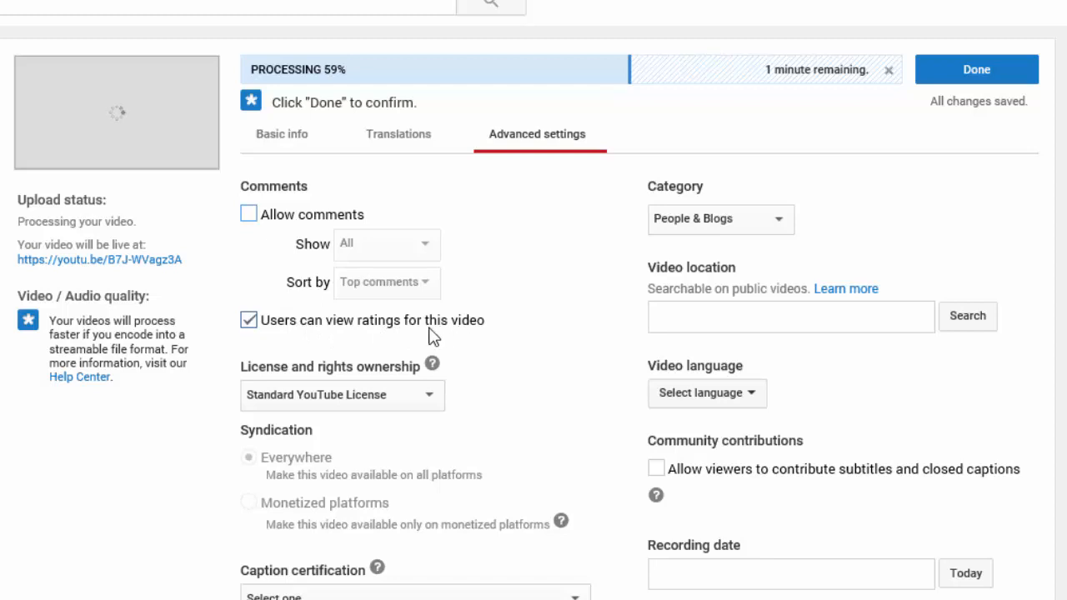
click(250, 322)
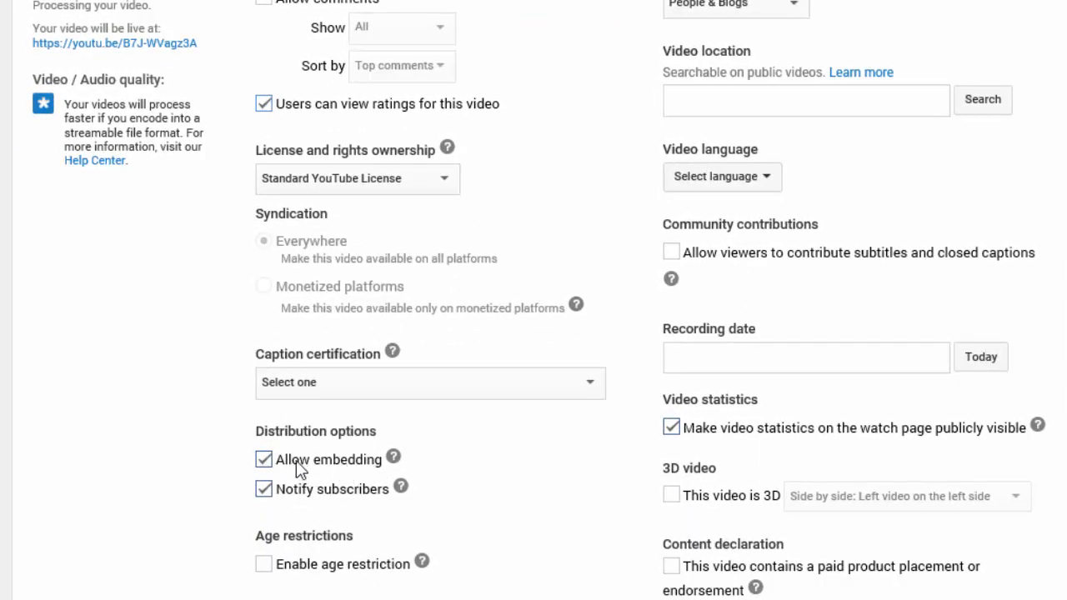
click(263, 490)
scroll(382, 5, up, 3)
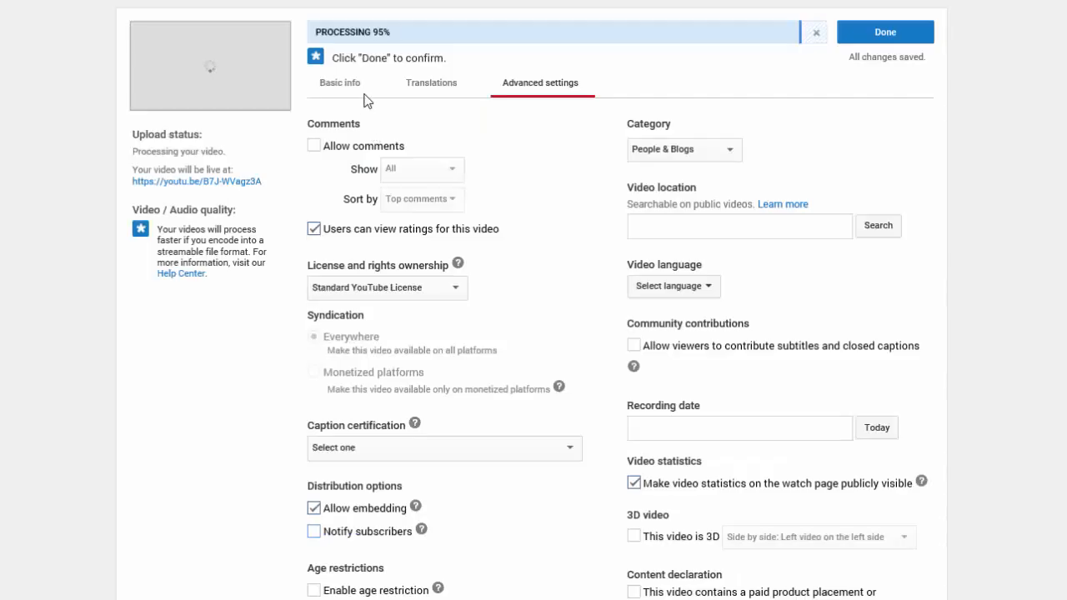
Return to the video's basic info and confirm the upload as done once processing has finished
click(357, 85)
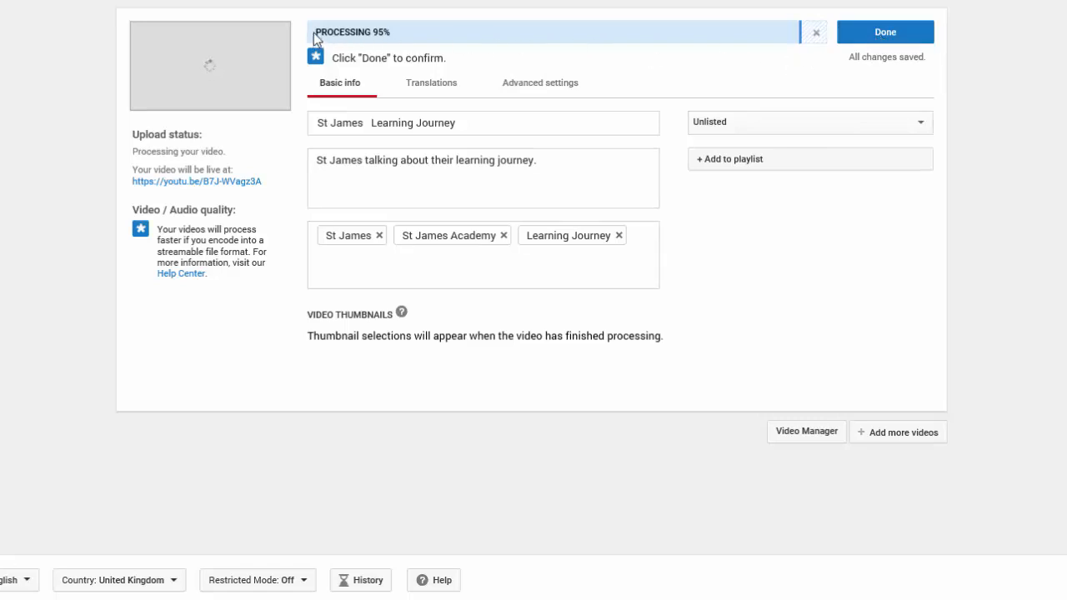
mouse_move(311, 19)
mouse_down()
mouse_move(323, 39)
mouse_move(396, 44)
mouse_up()
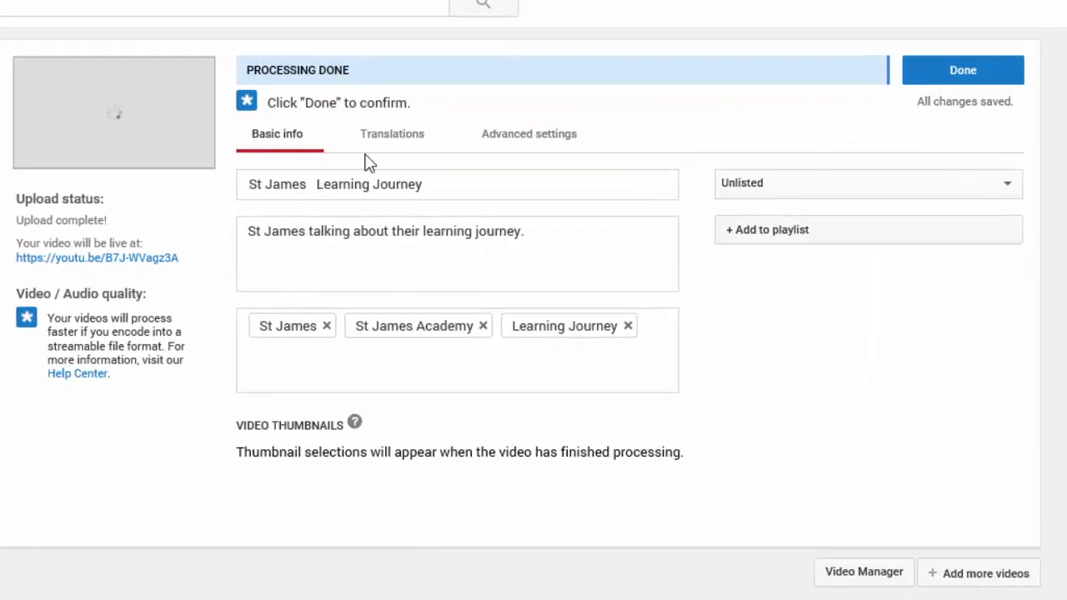
drag(237, 58, 357, 83)
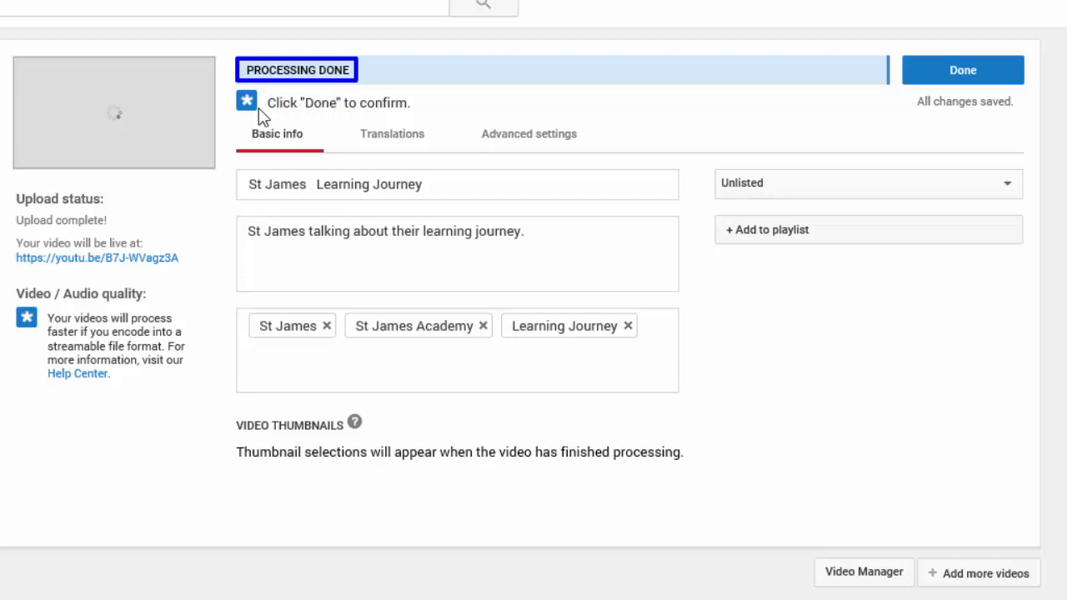
drag(259, 87, 419, 120)
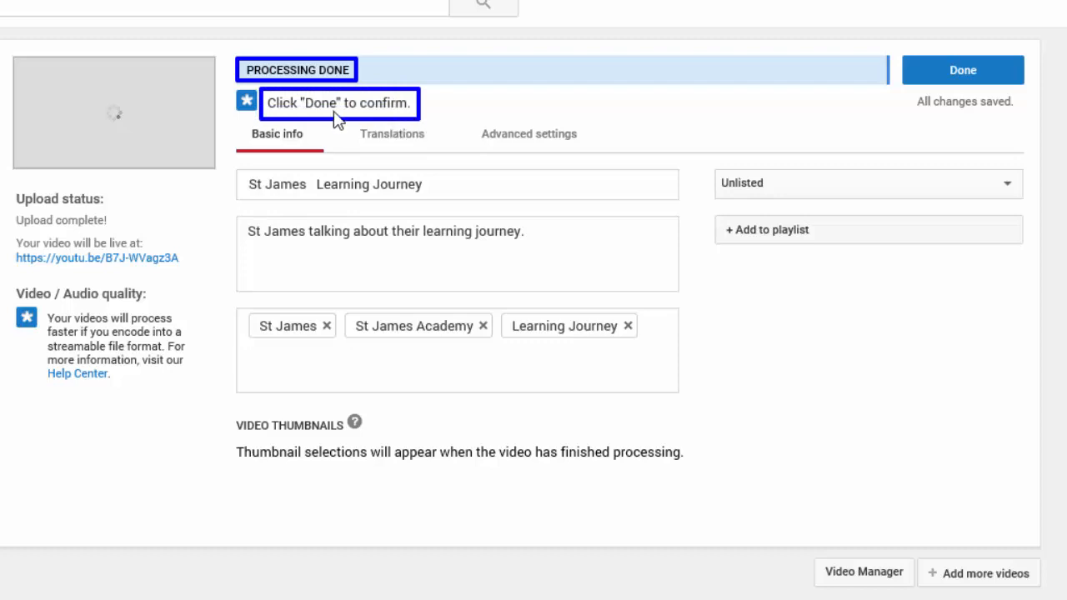
click(950, 82)
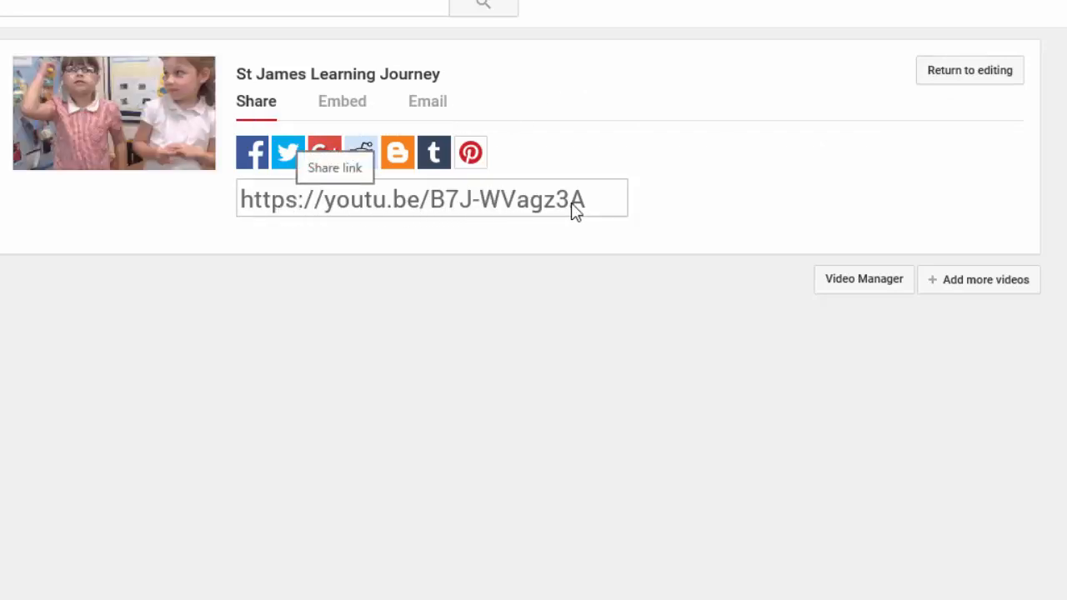
Show the uploaded video's embed code and copy the whole iframe code
click(350, 114)
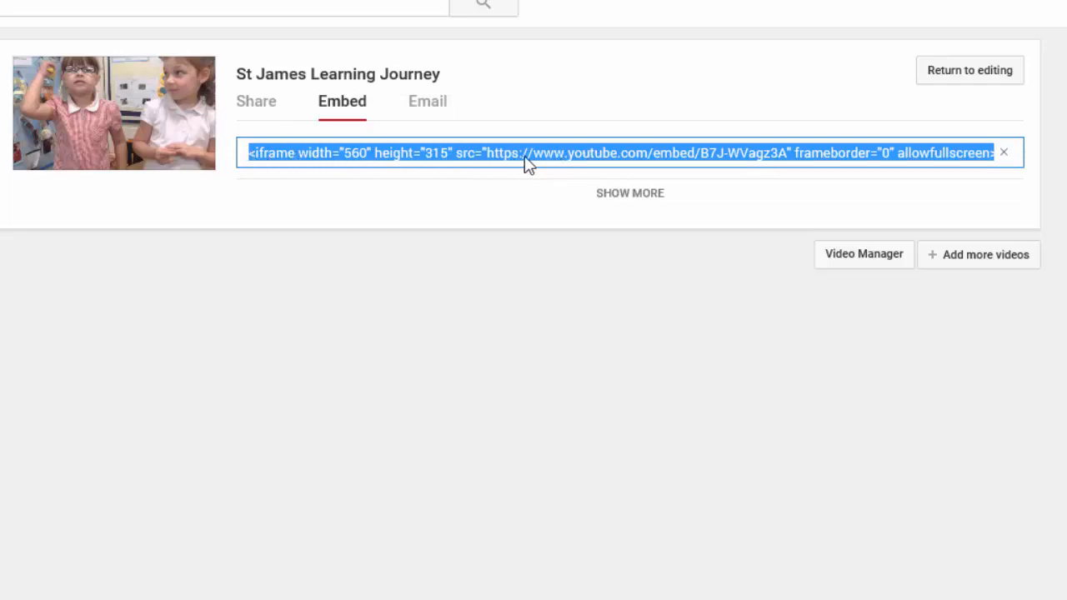
right_click(546, 159)
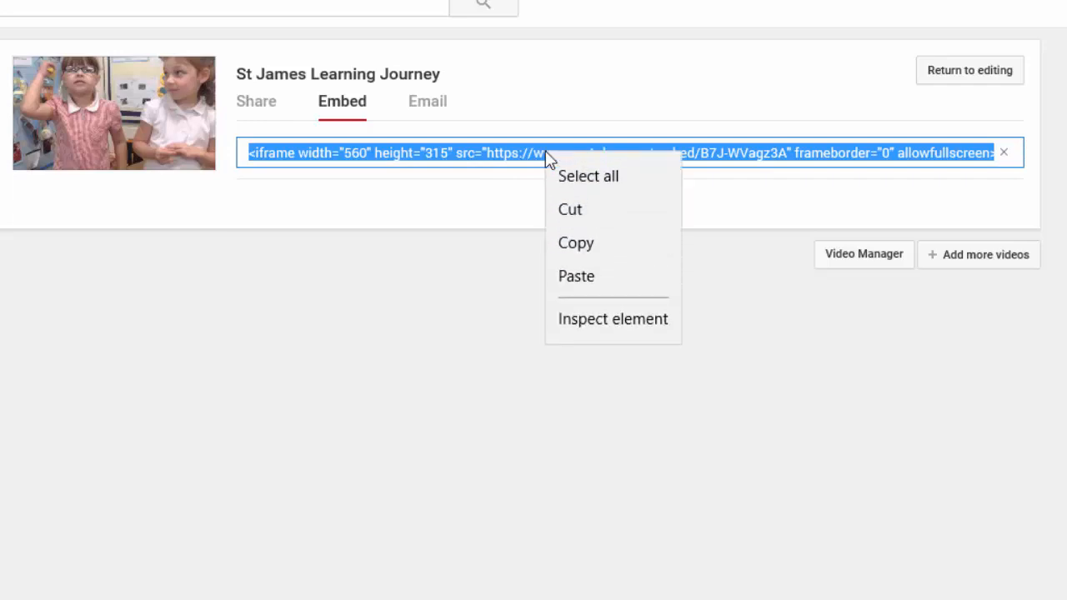
click(566, 249)
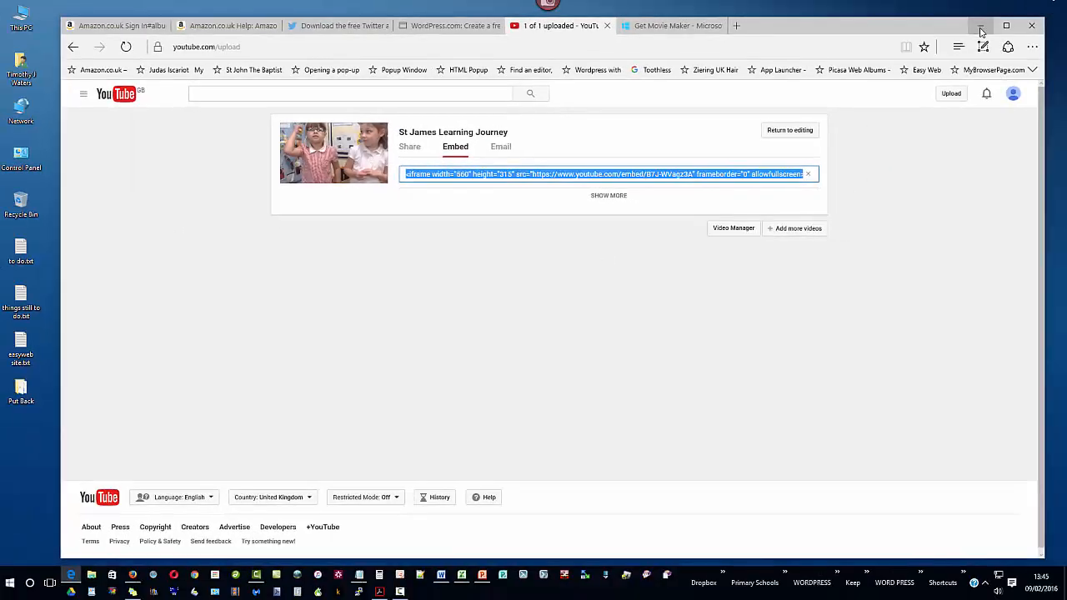
Minimise Edge, switch to the St James Academy website in Firefox and check the Login link in the home page footer
click(981, 28)
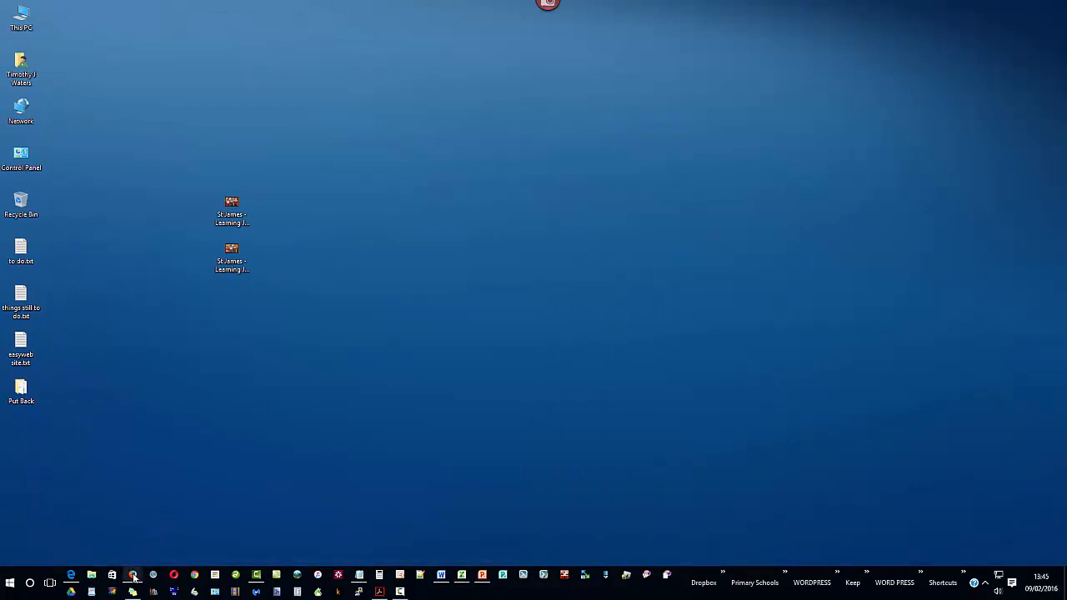
mouse_move(134, 577)
click(182, 502)
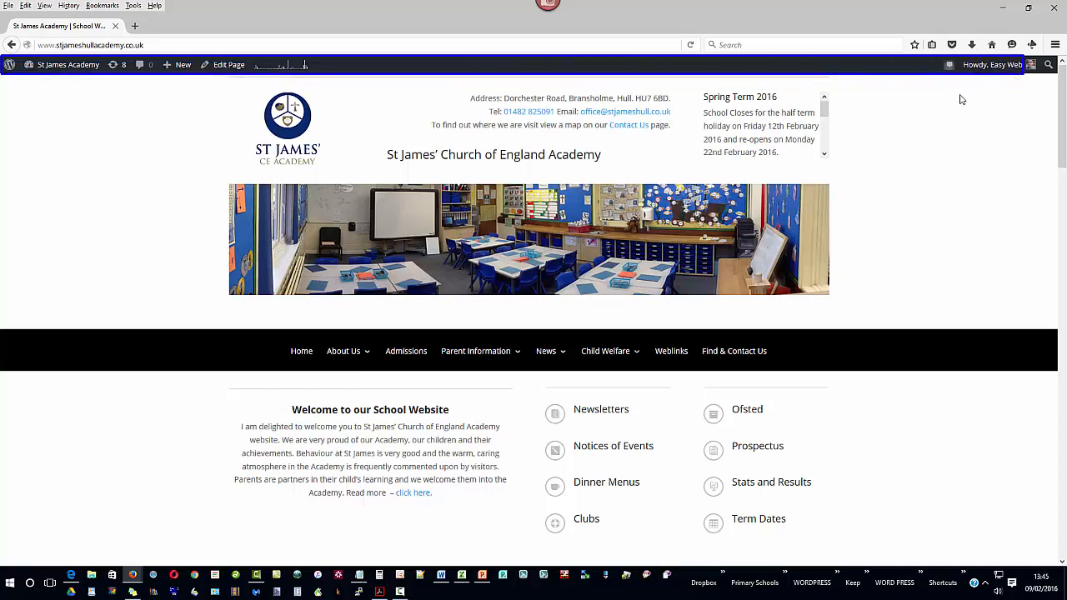
scroll(898, 219, down, 5)
scroll(898, 222, down, 15)
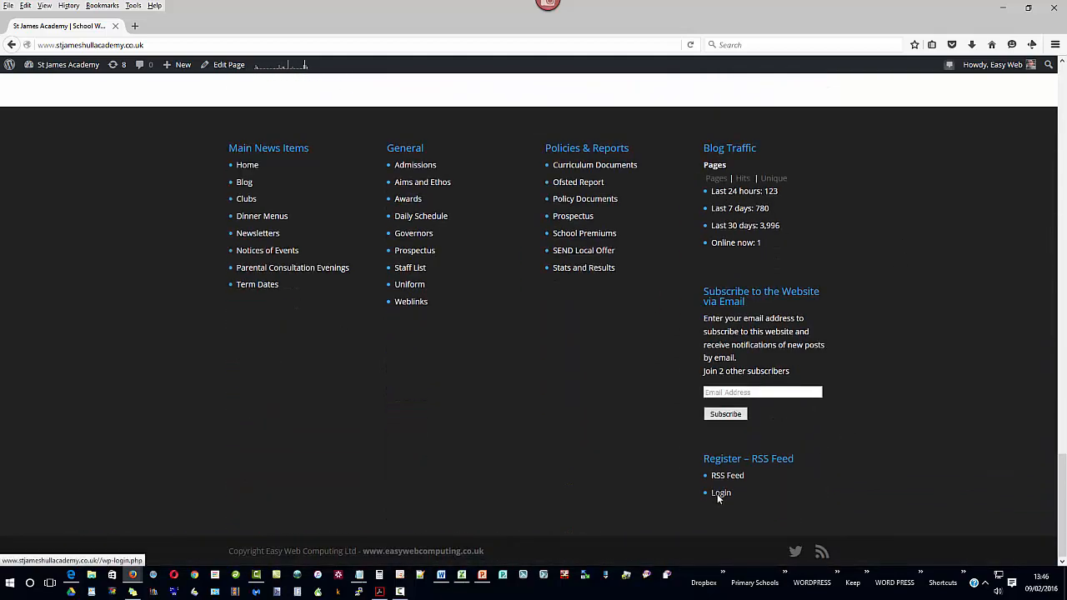
drag(1062, 498, 1018, 96)
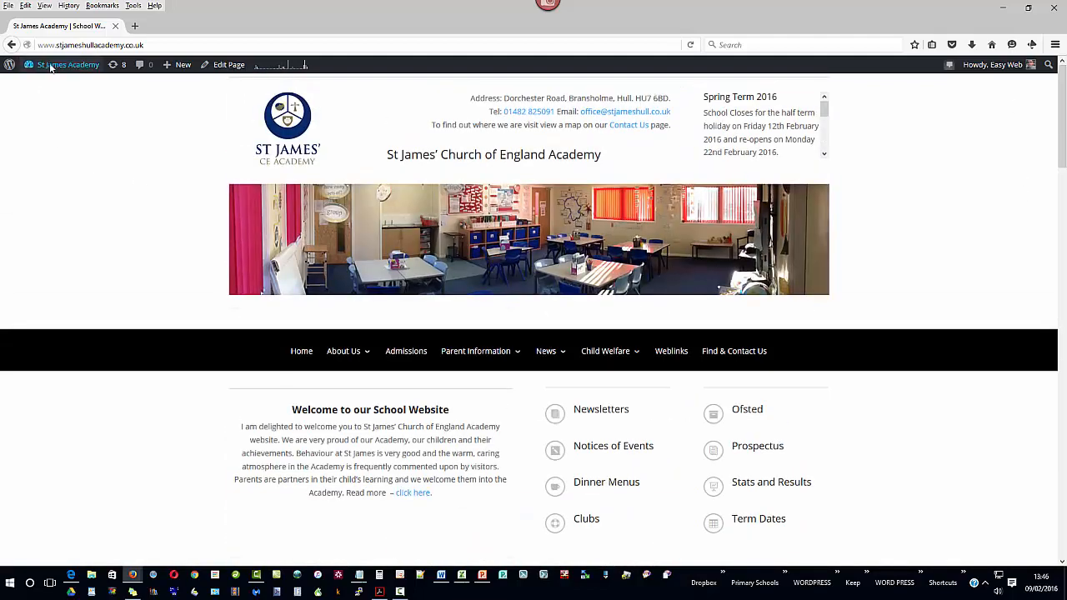
mouse_move(50, 67)
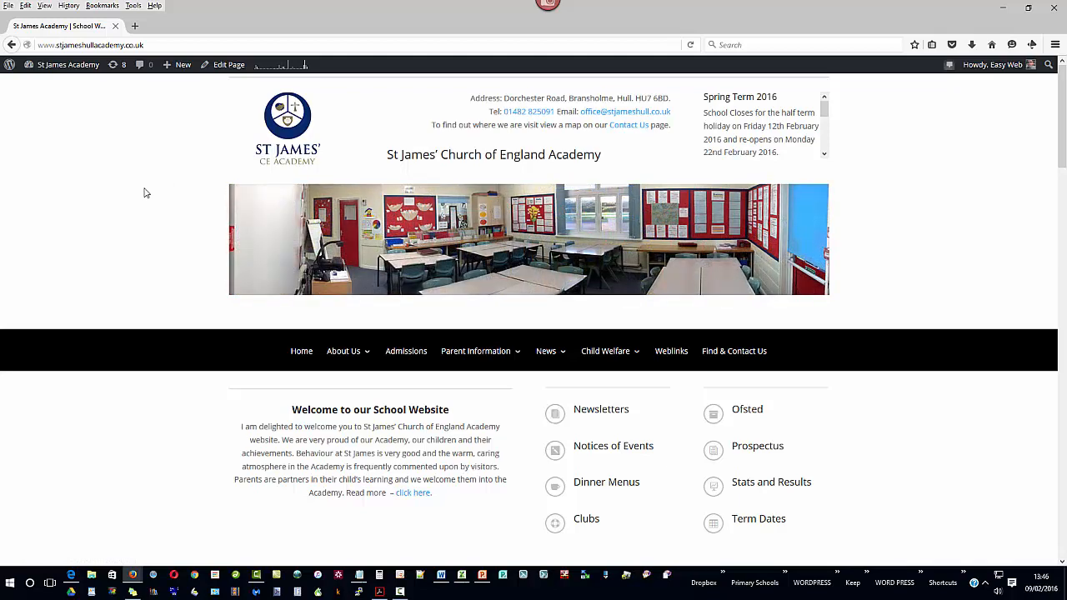
Examine the latest entries in the home page's School Life Blog Feed
scroll(145, 193, down, 3)
scroll(144, 192, down, 5)
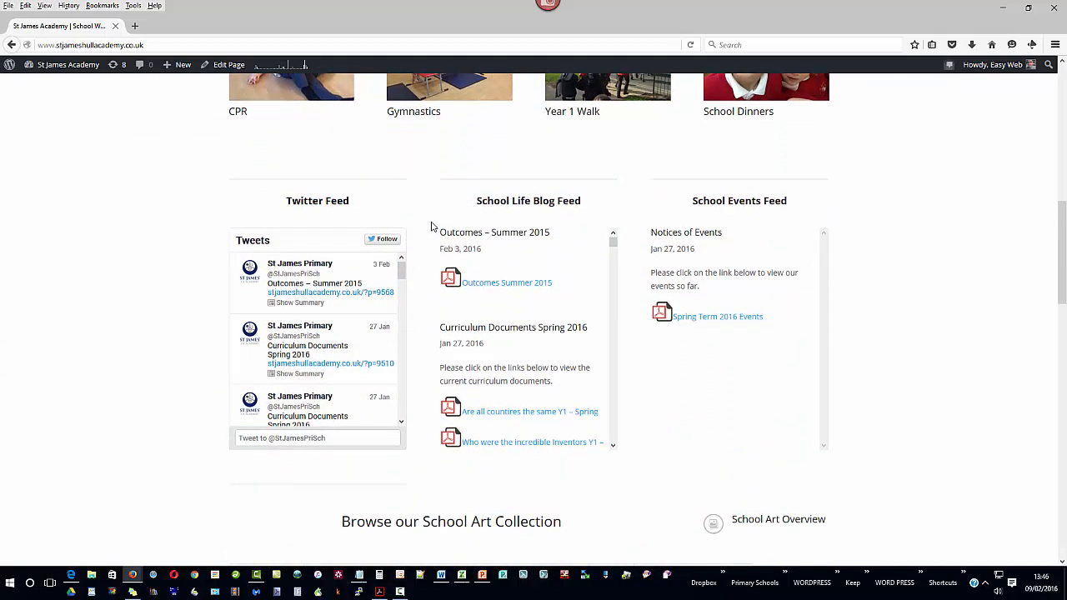
drag(431, 220, 597, 305)
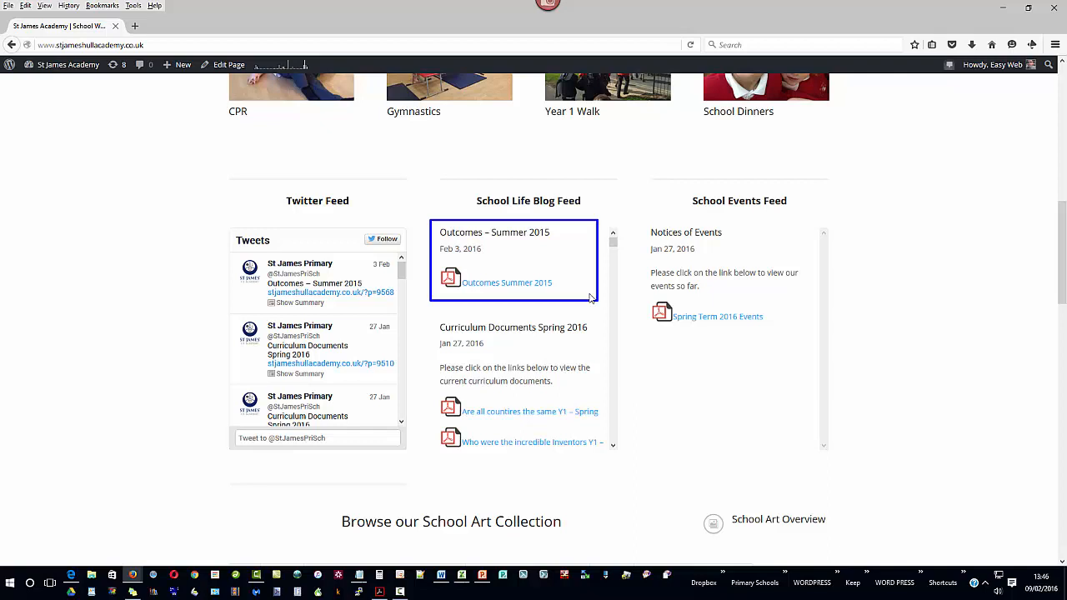
key(Escape)
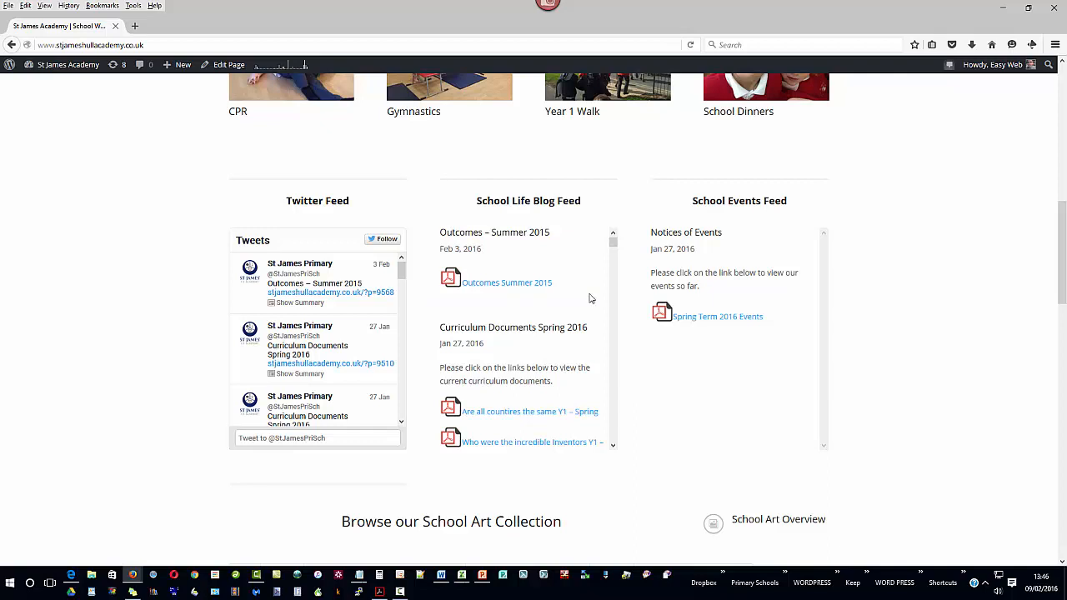
scroll(929, 350, up, 10)
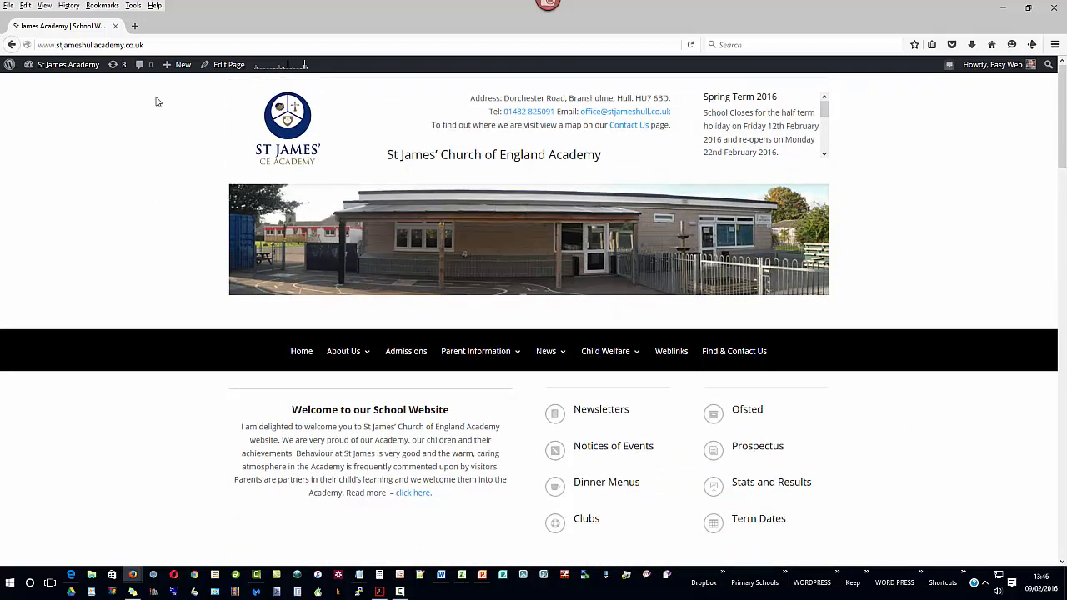
Start a new post on the St James Academy website
mouse_move(177, 67)
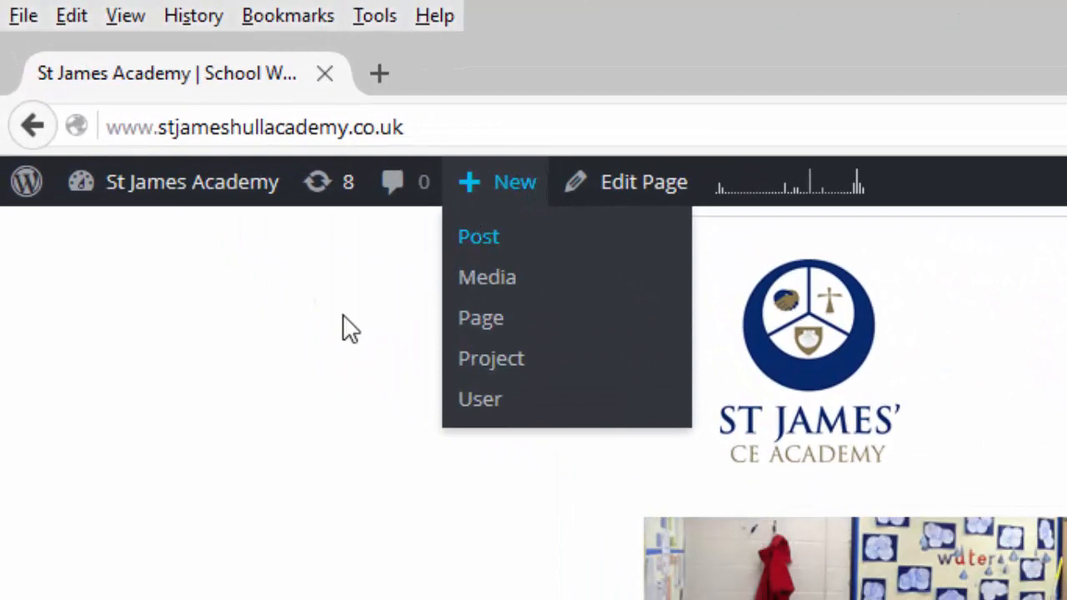
mouse_move(162, 187)
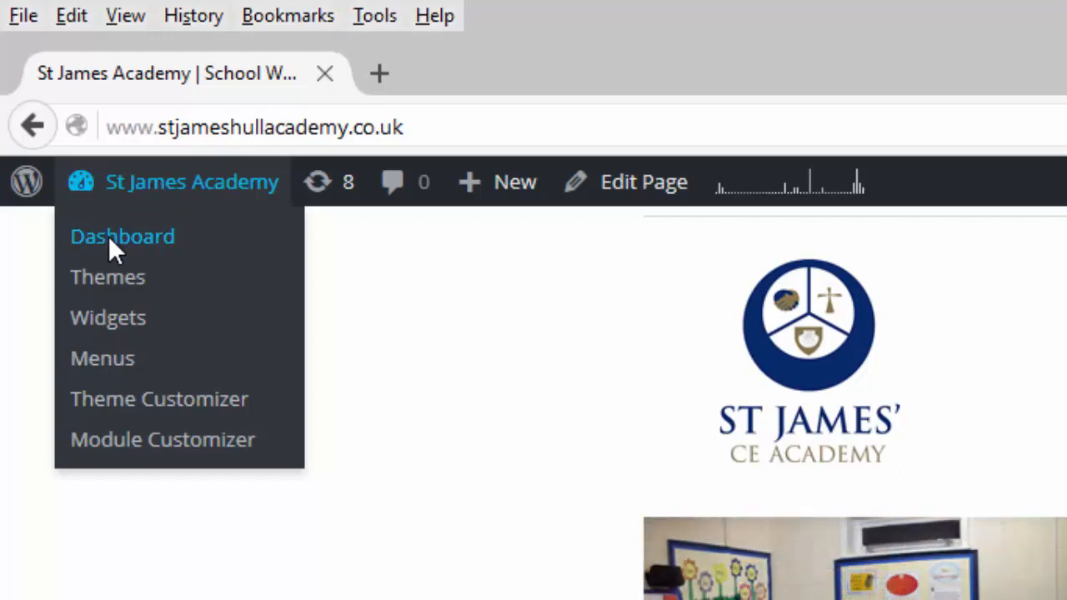
mouse_move(504, 192)
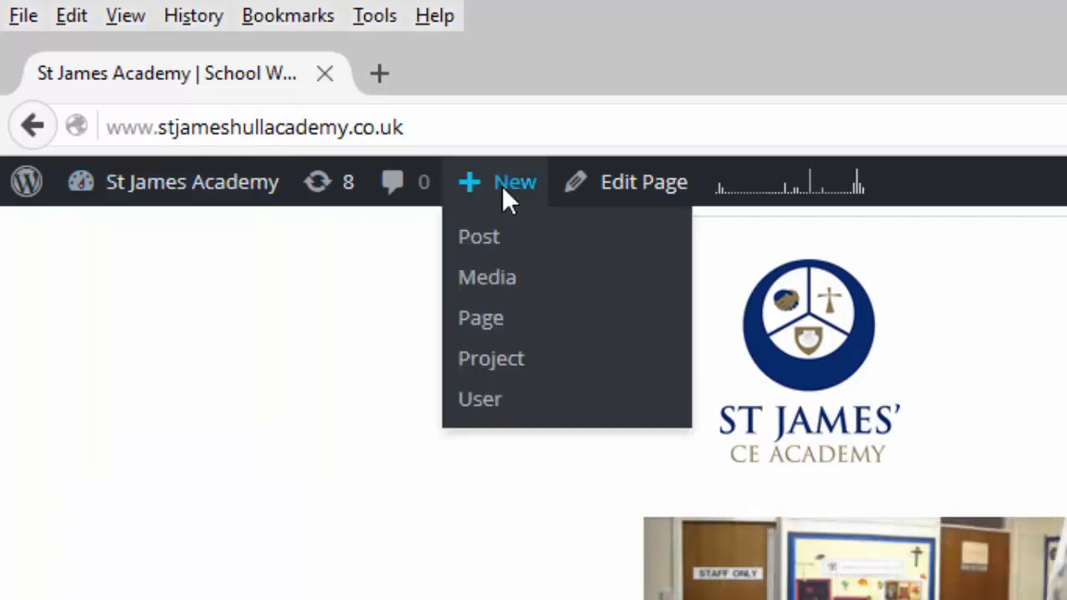
click(488, 239)
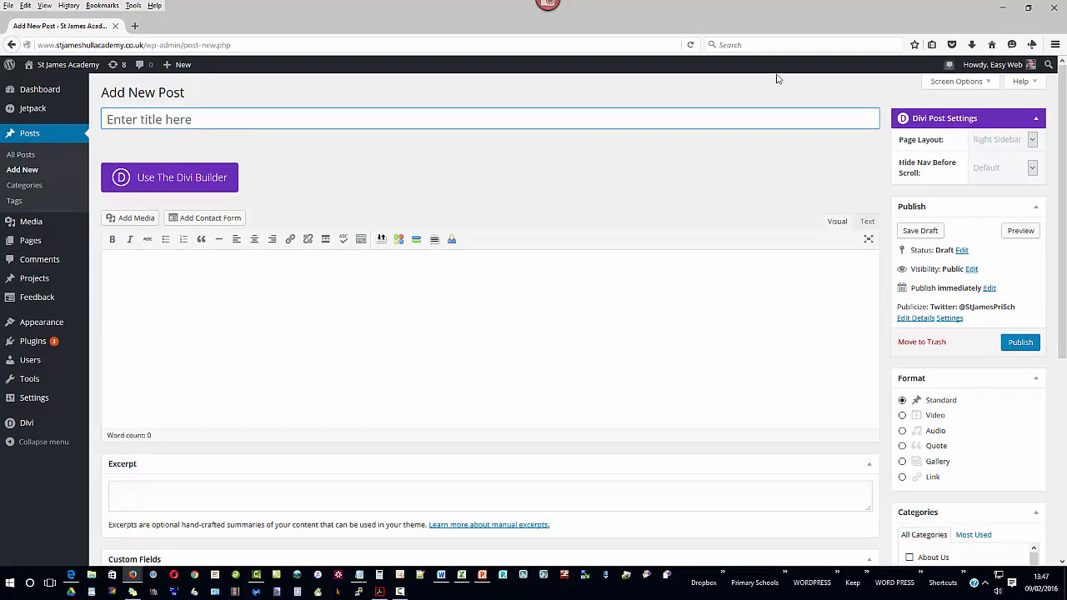
Check the video's file name on the desktop, return to the new post in Firefox and title it "Learning Journey"
click(1005, 9)
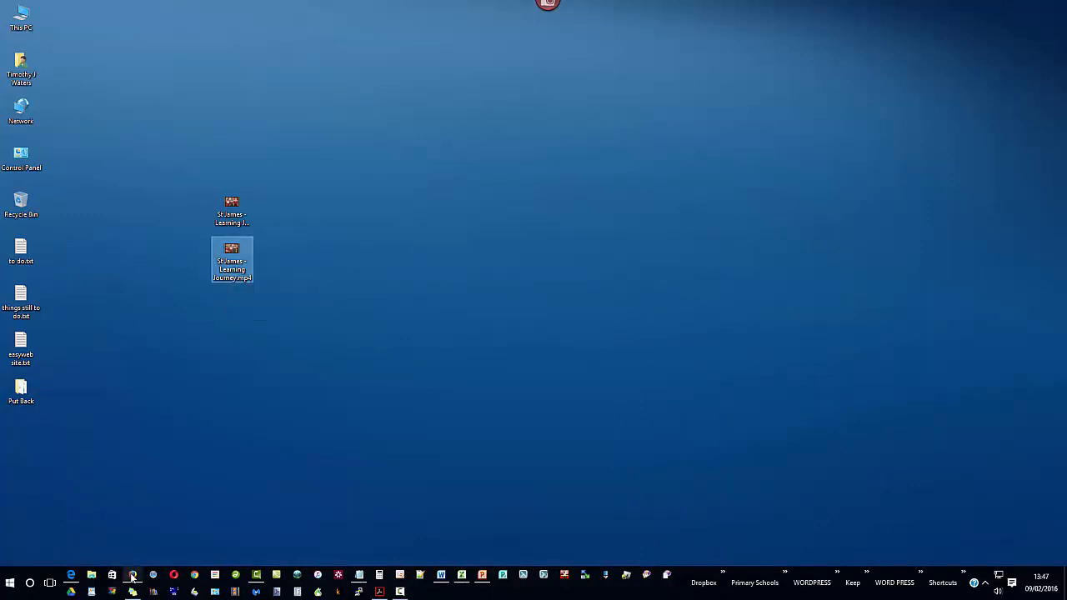
mouse_move(132, 574)
click(174, 541)
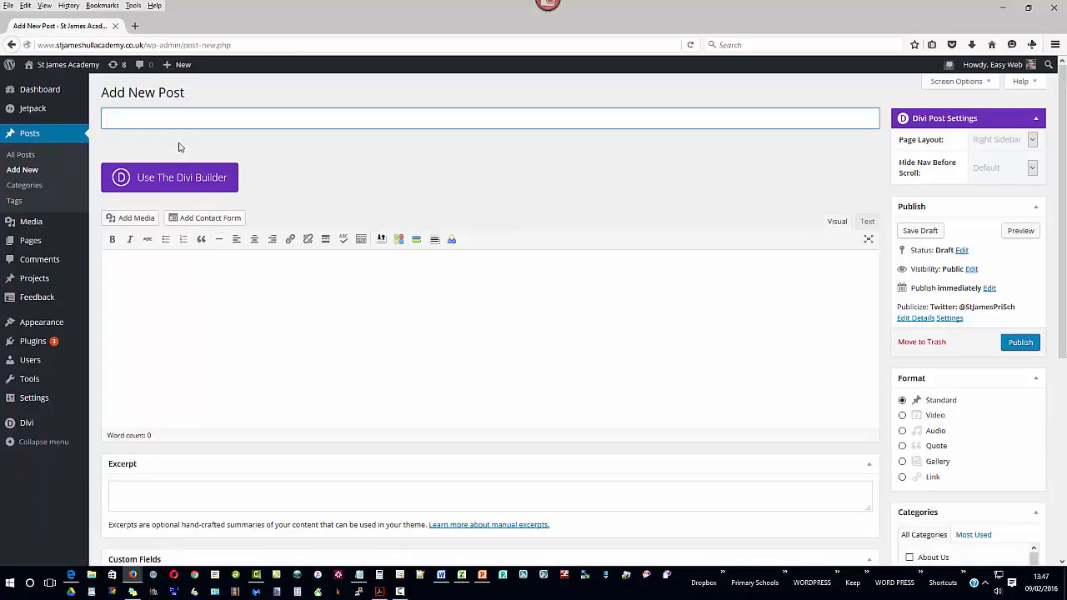
text(Learning Journey)
click(127, 272)
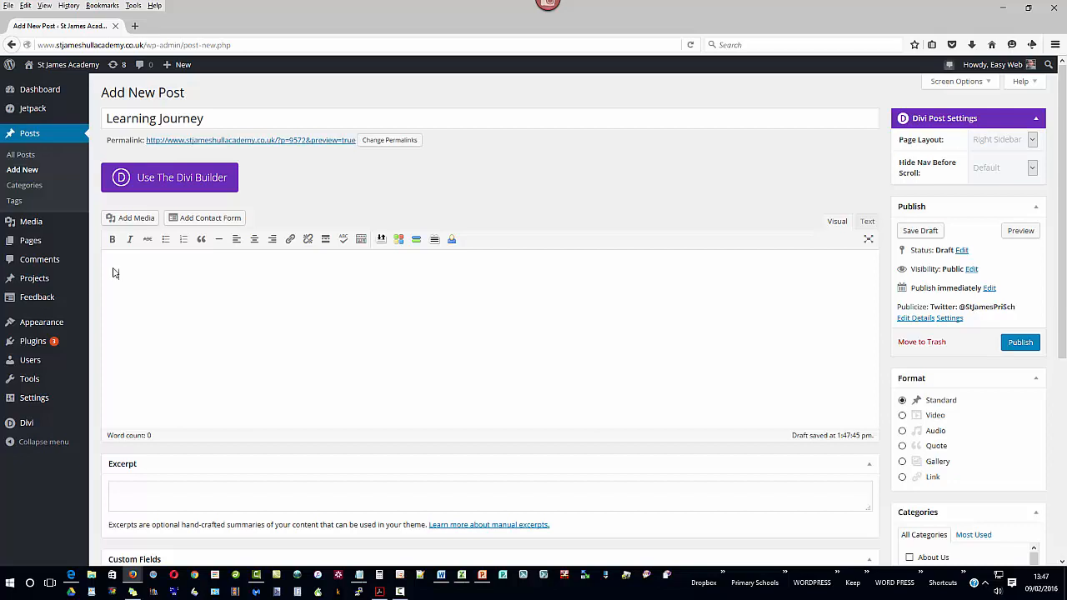
mouse_move(106, 252)
mouse_down()
mouse_move(670, 386)
mouse_move(882, 450)
mouse_up()
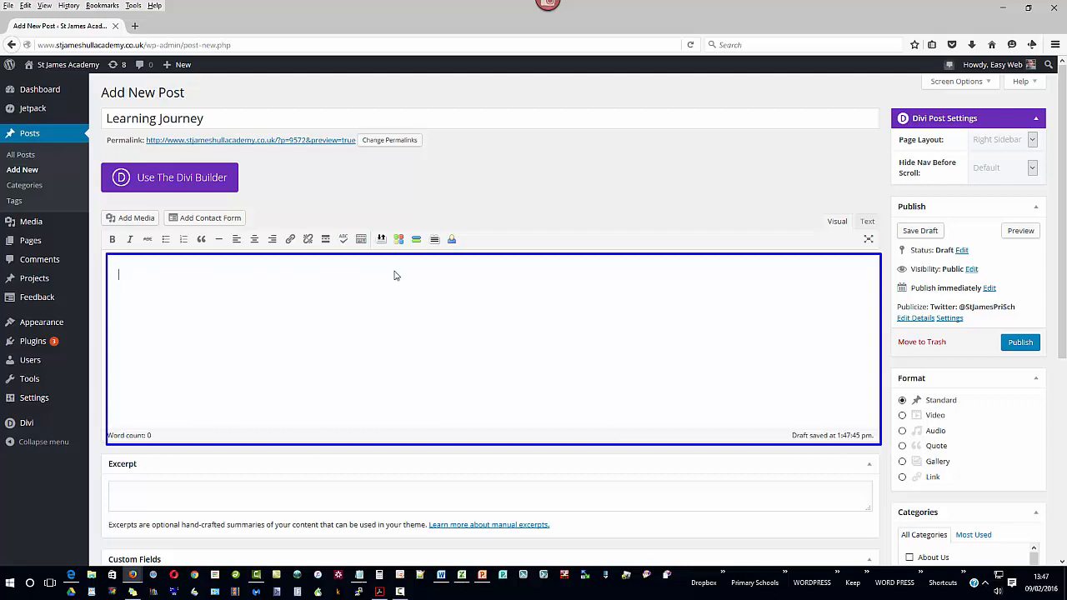
drag(95, 207, 160, 236)
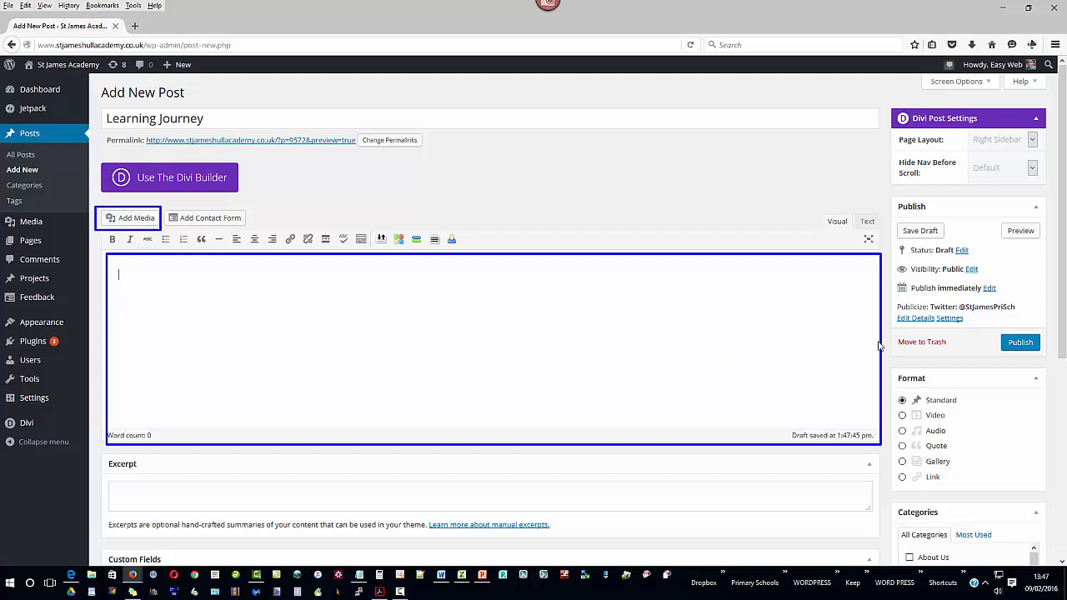
drag(997, 330, 1043, 354)
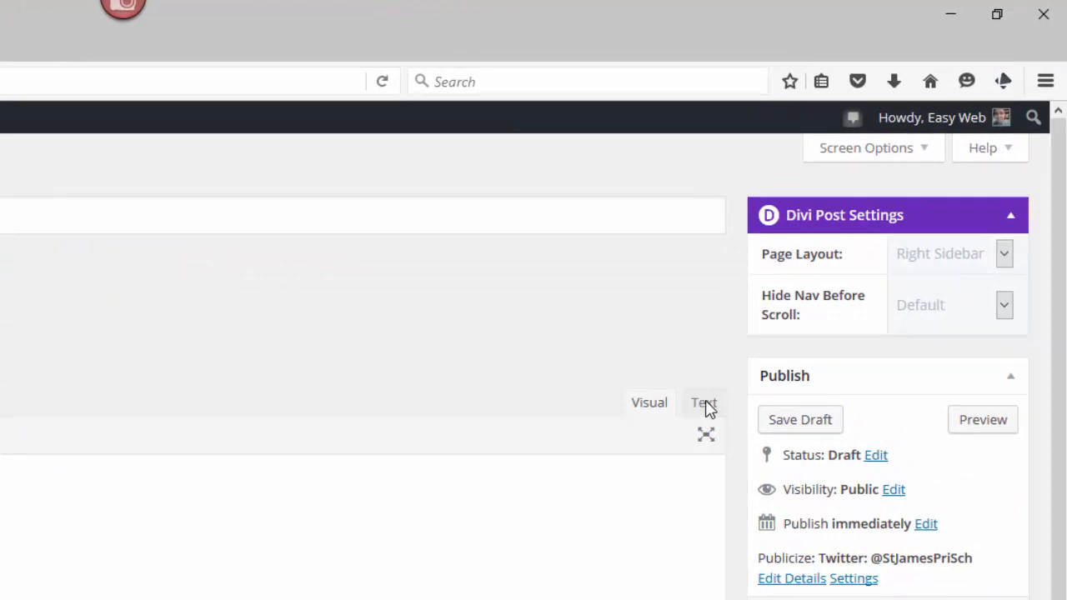
Paste the copied YouTube iframe code into the post body in the Text editor and return to the Visual editor
click(705, 405)
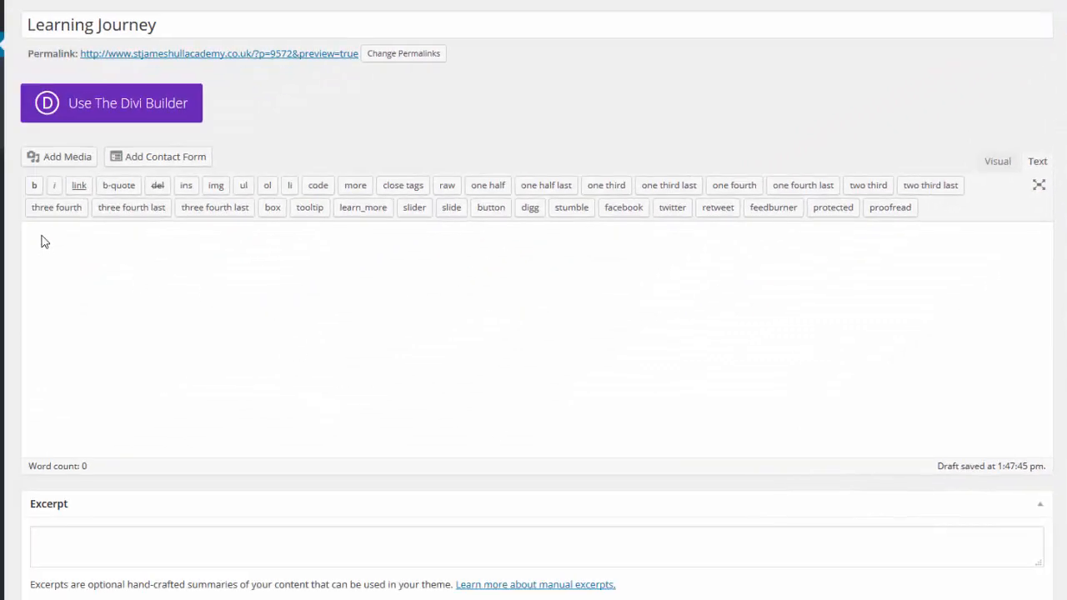
drag(41, 234, 919, 459)
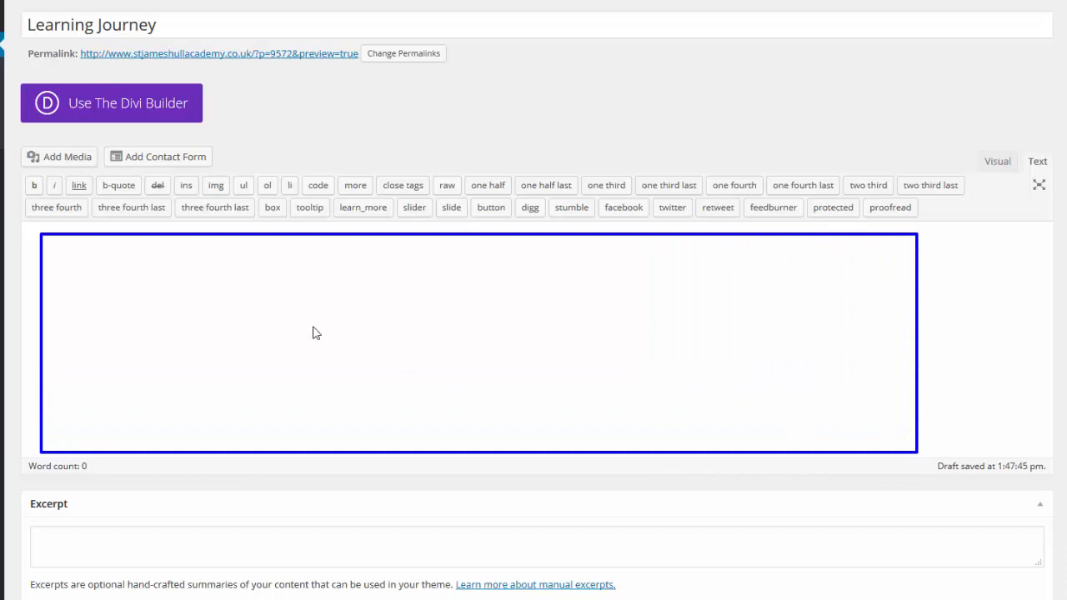
key(Escape)
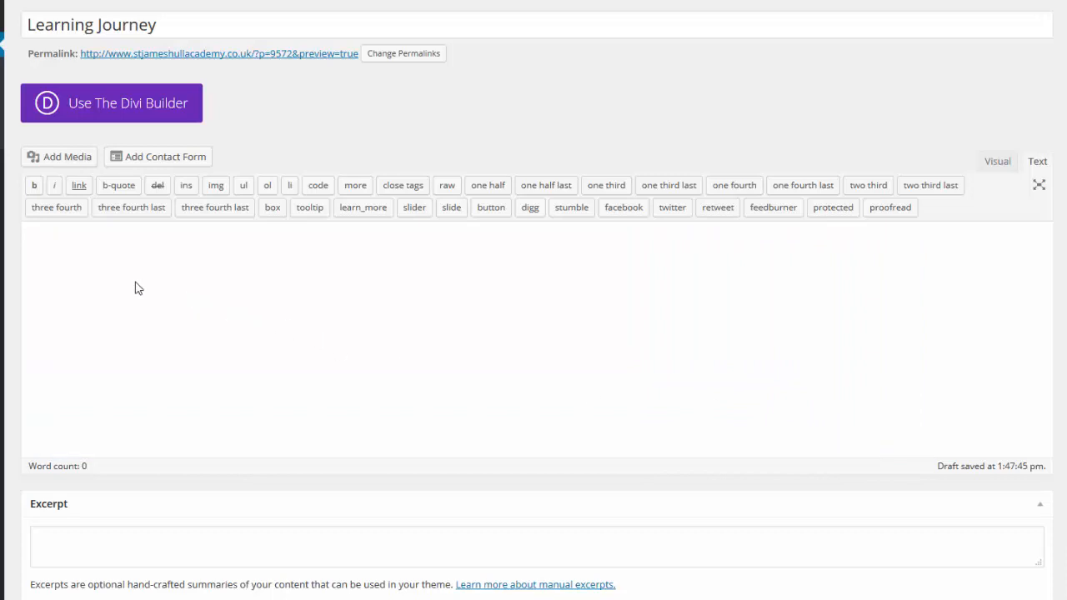
right_click(47, 250)
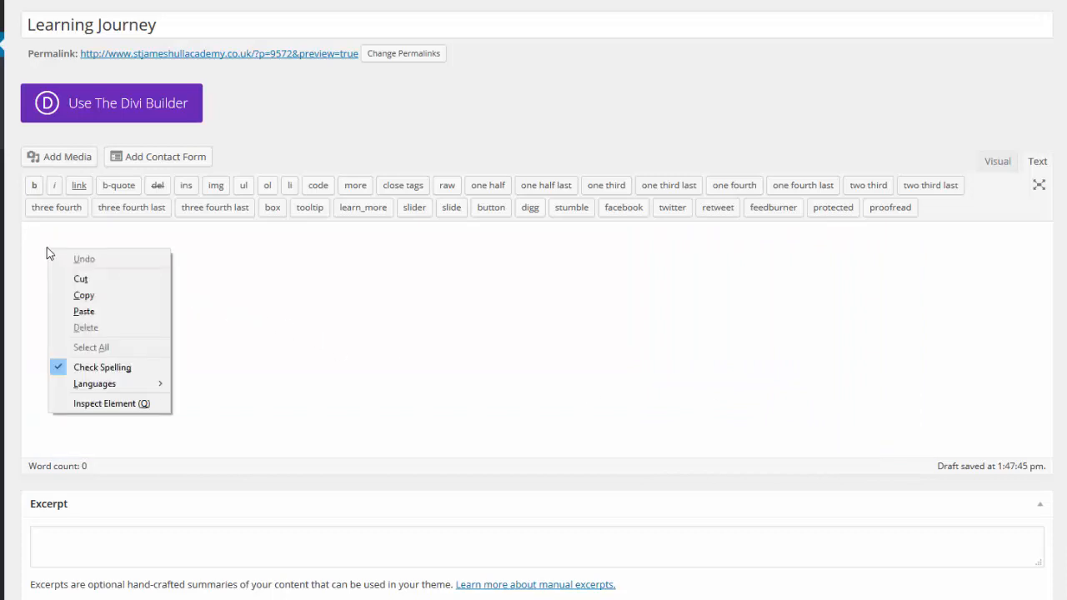
click(84, 311)
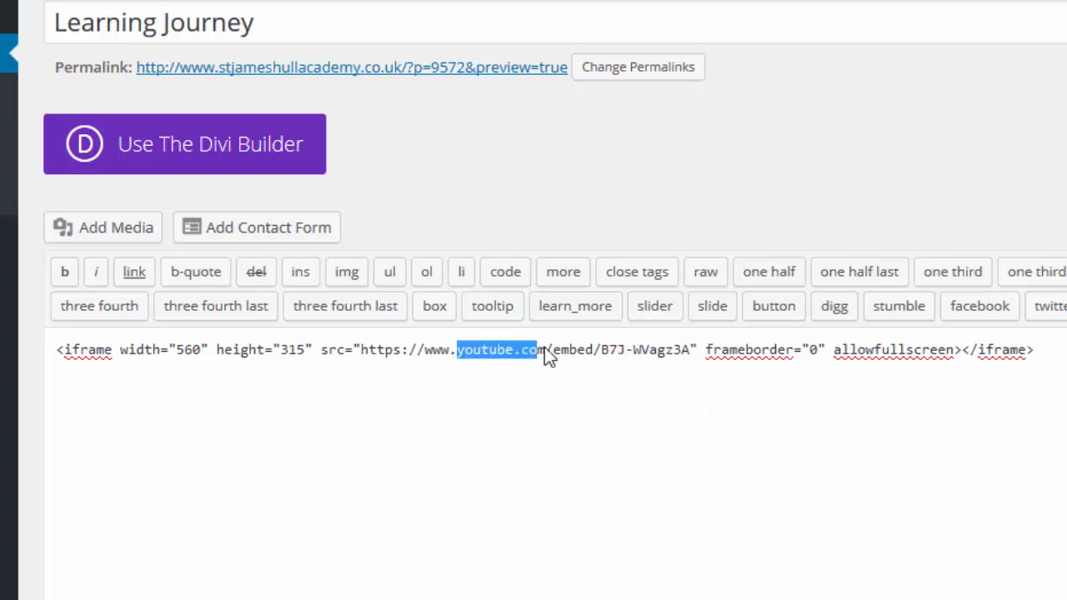
drag(545, 346, 547, 347)
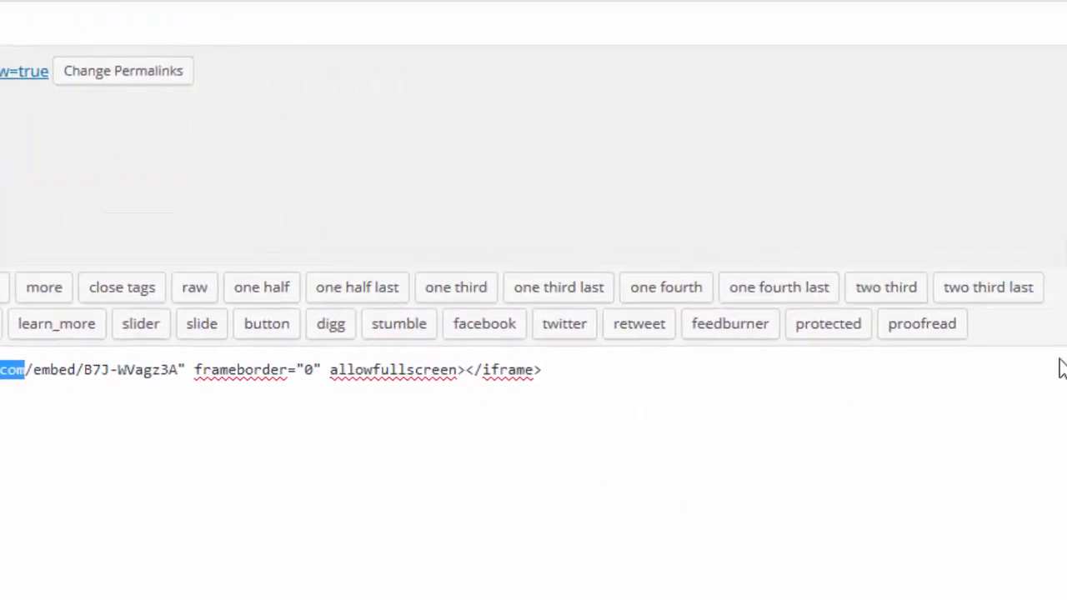
click(962, 254)
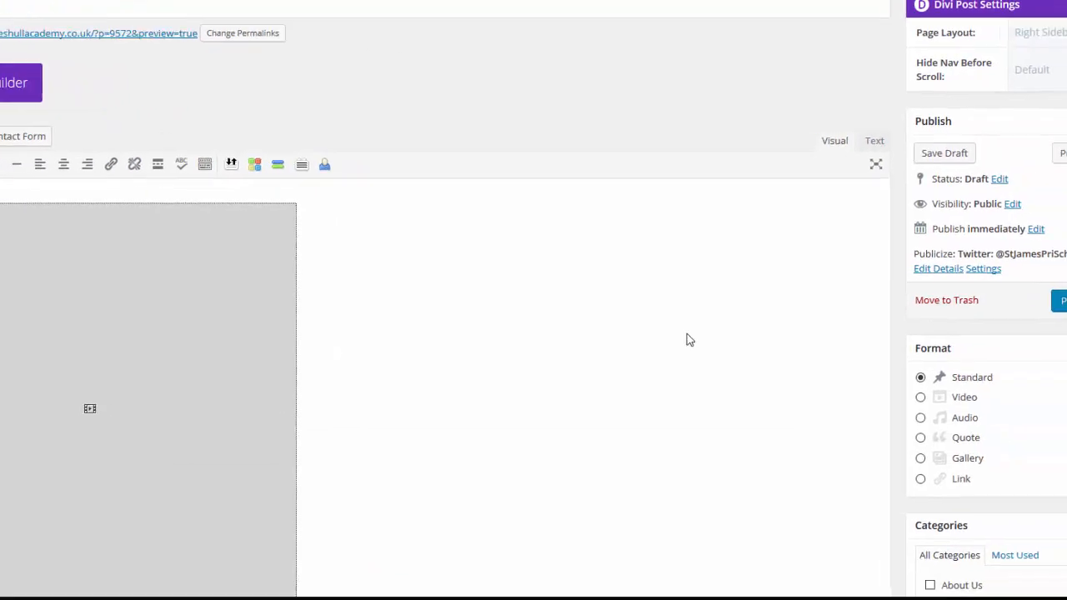
Collapse the post's Format section and assign the post to the General Blog category
click(1028, 345)
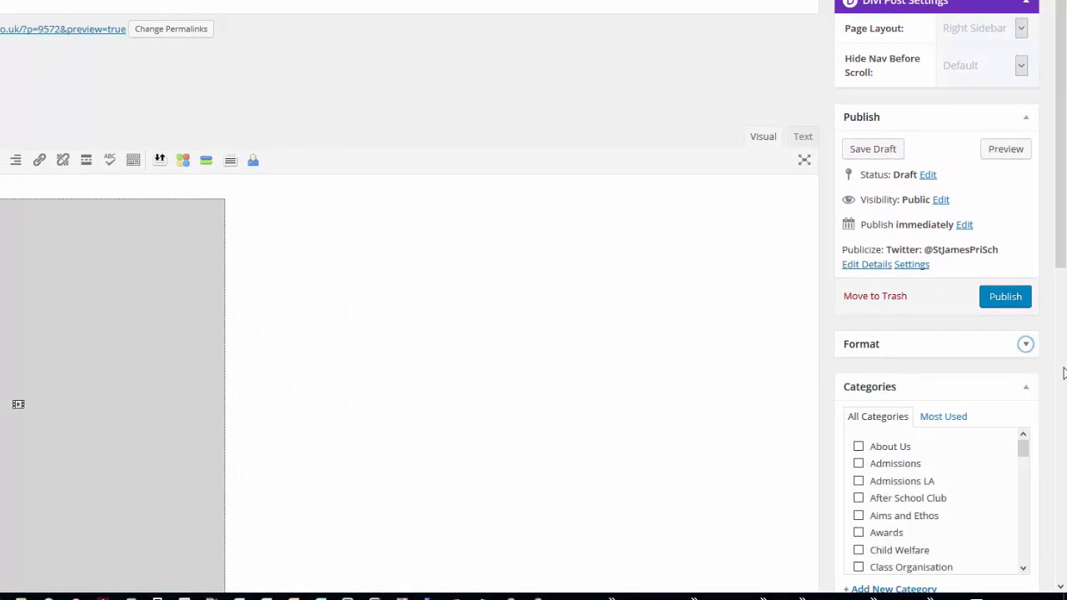
scroll(1054, 386, down, 1)
scroll(1055, 386, down, 1)
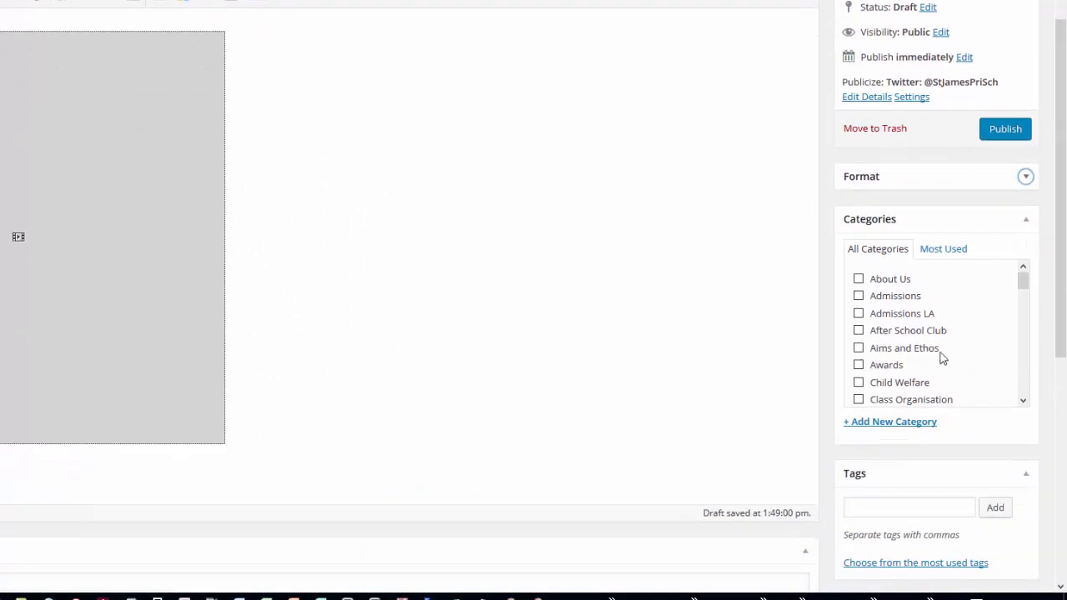
scroll(941, 358, down, 3)
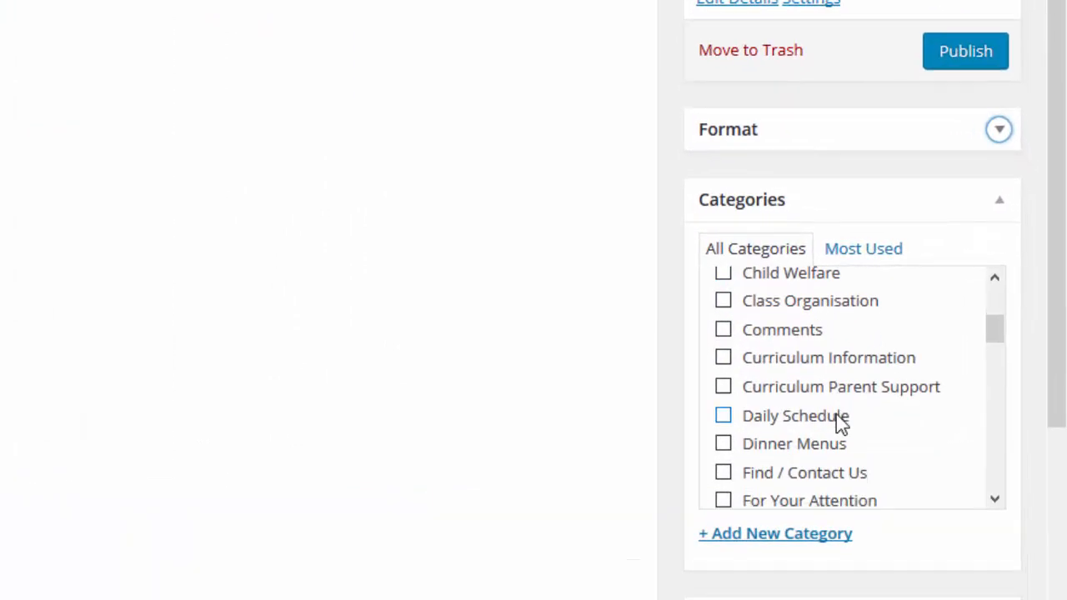
scroll(839, 421, down, 3)
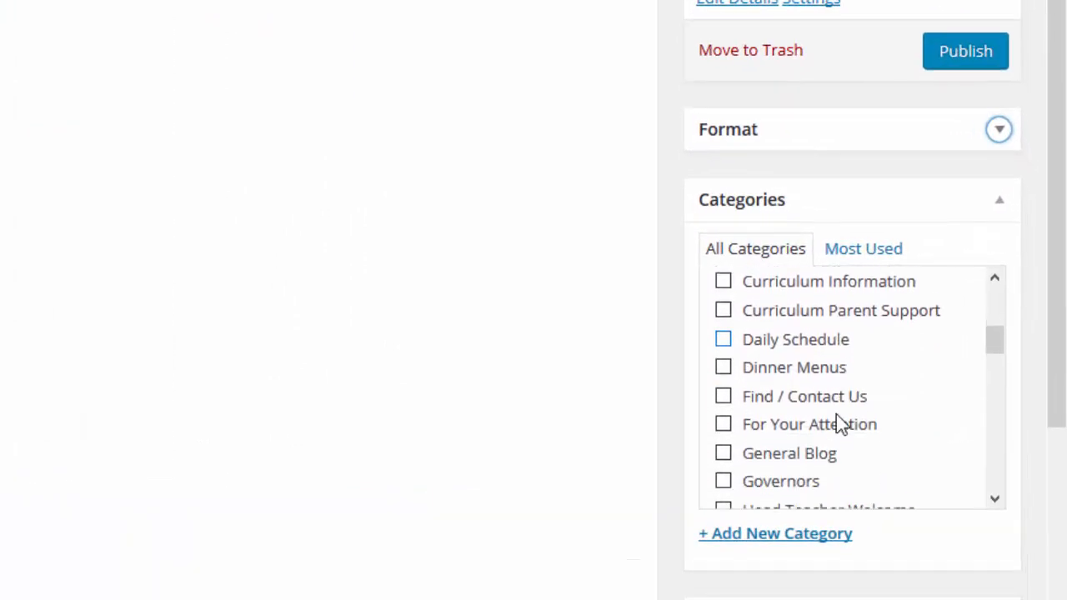
click(723, 400)
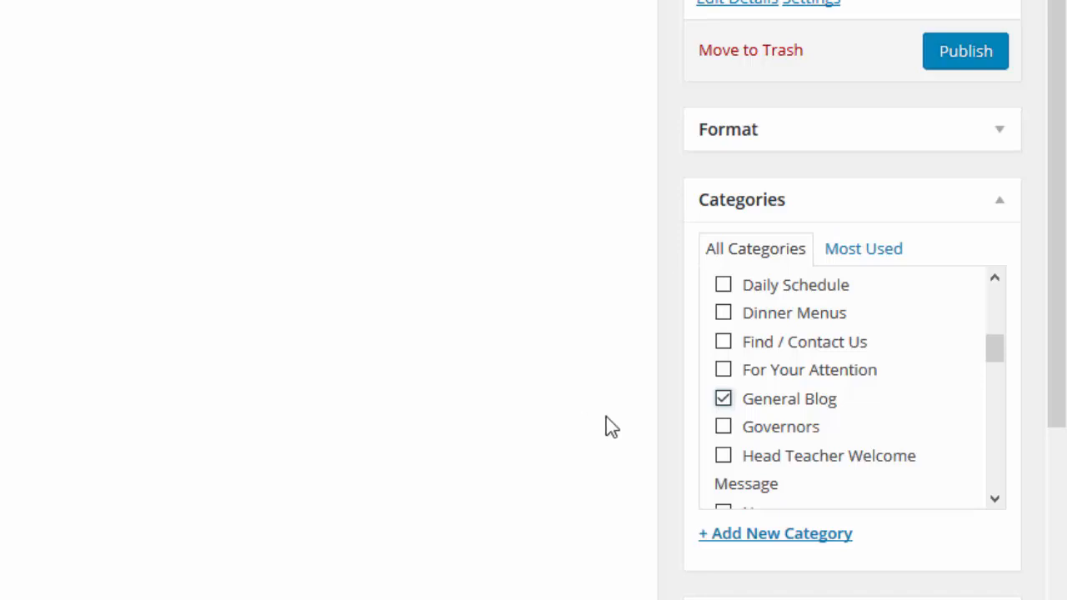
Also assign the post to the Pupil Blog category
scroll(769, 370, down, 1)
scroll(774, 373, down, 5)
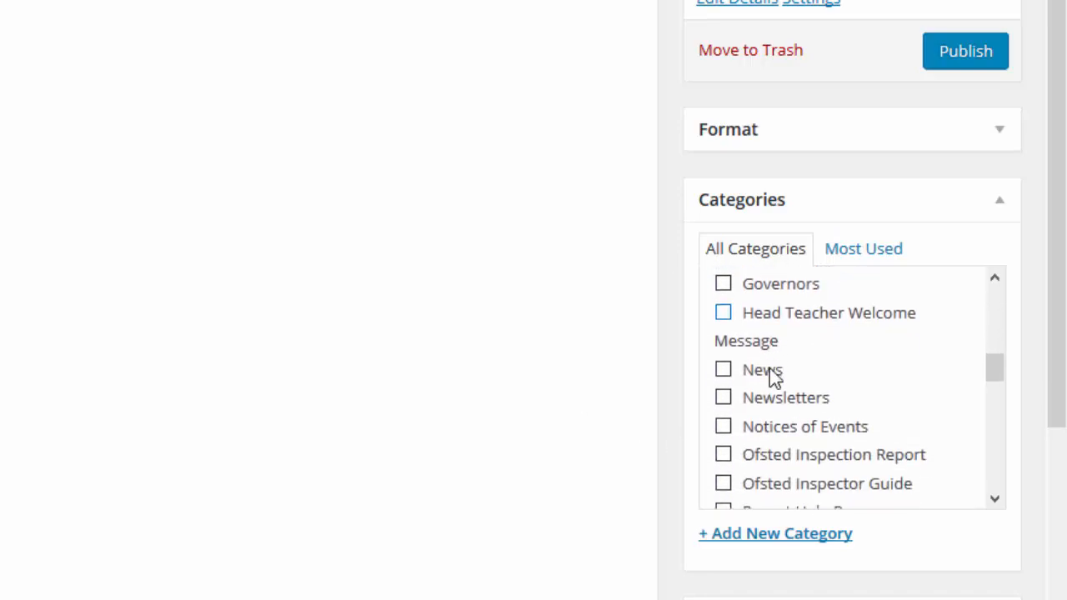
scroll(769, 376, down, 2)
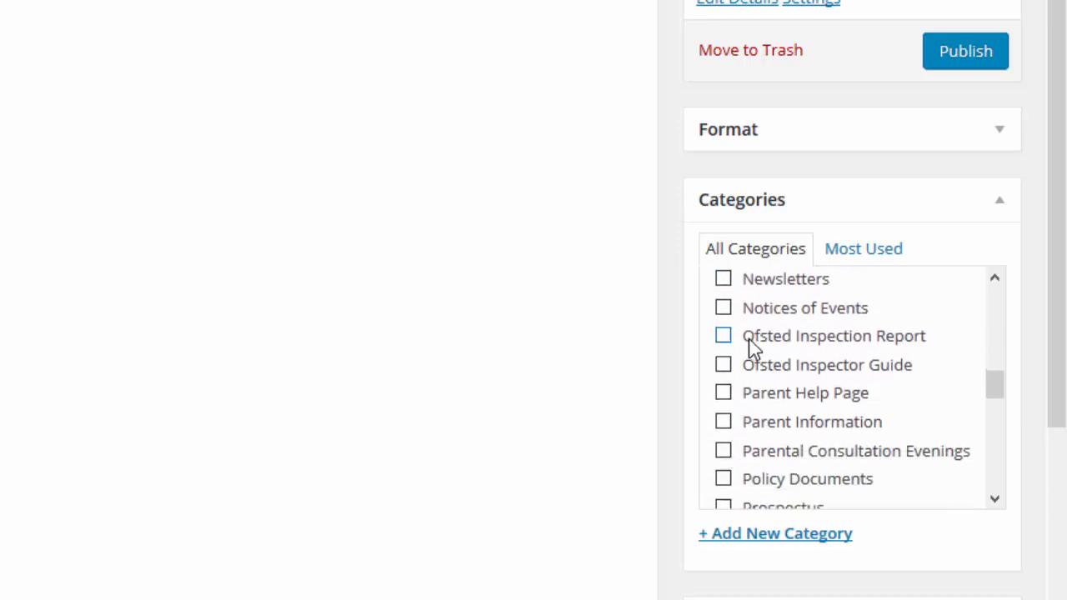
scroll(749, 355, down, 2)
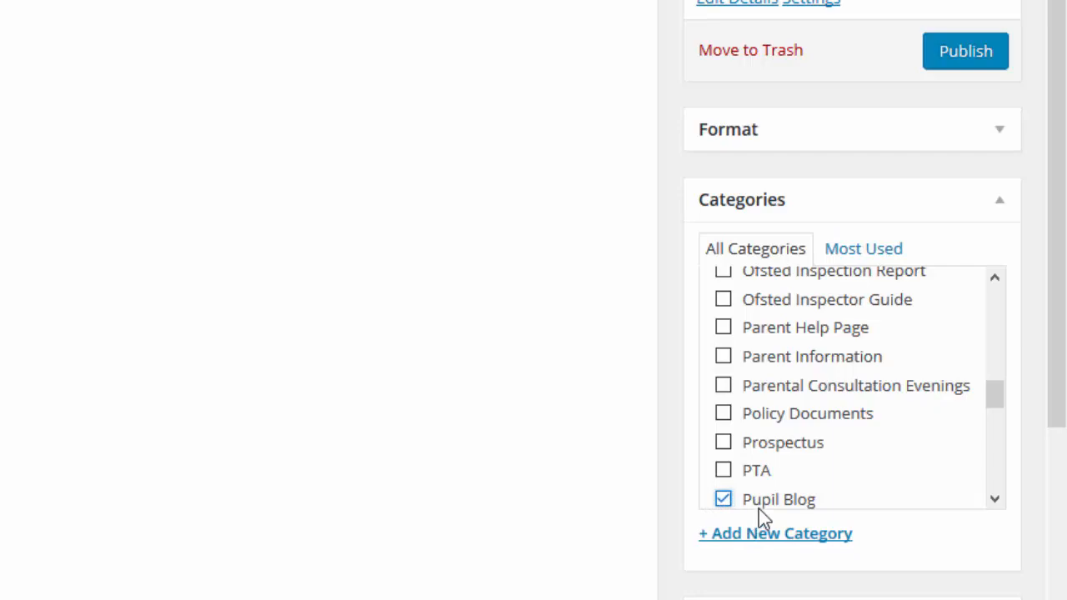
Review the General Blog and Pupil Blog selections in the category list and return to the publishing options
scroll(758, 507, up, 8)
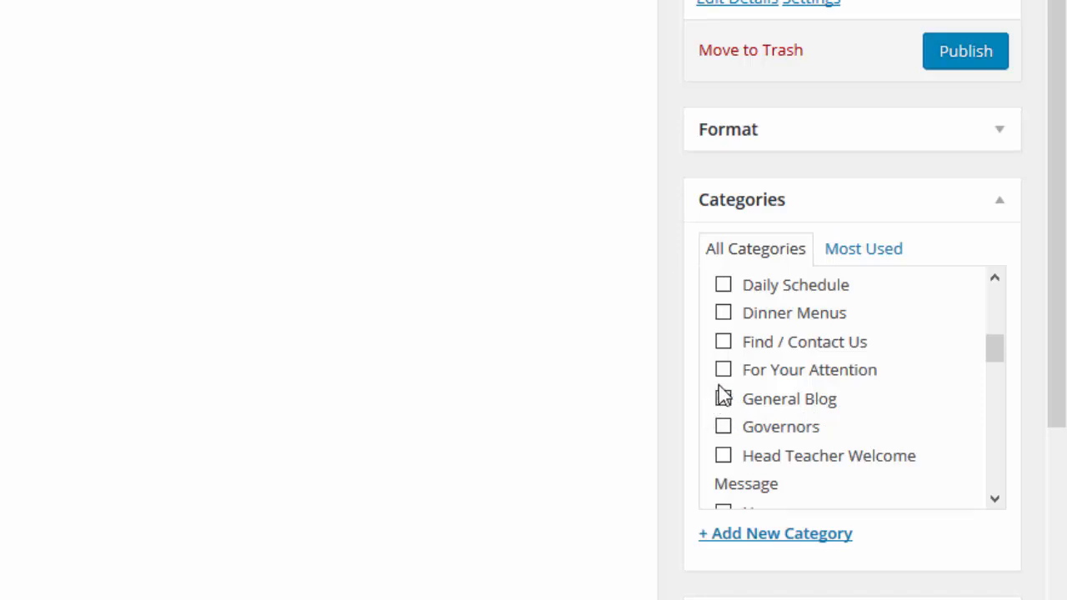
mouse_move(711, 384)
mouse_down()
mouse_move(831, 408)
mouse_move(851, 424)
mouse_up()
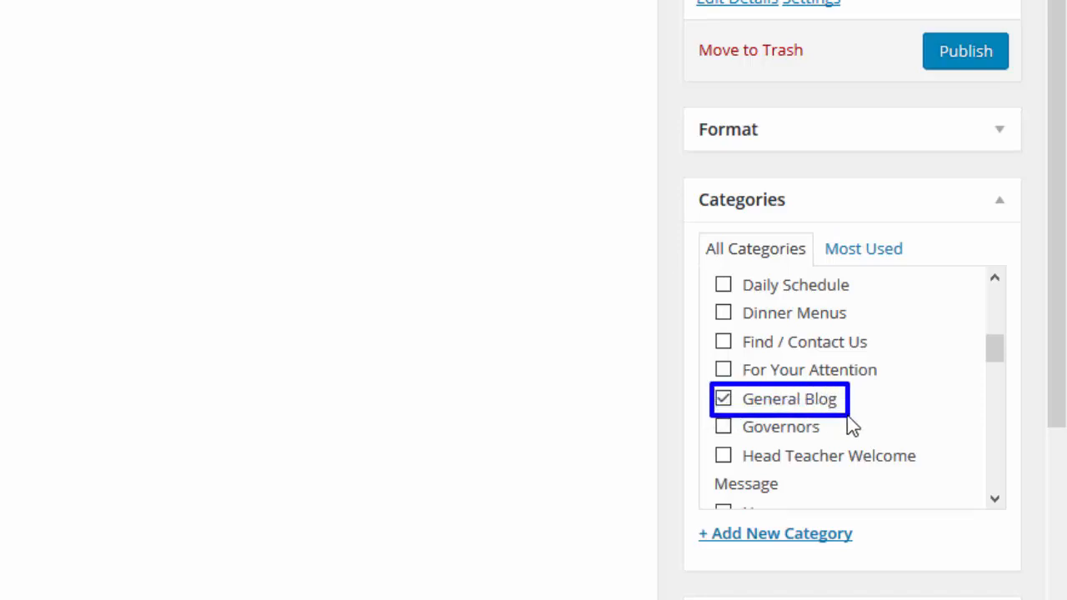
scroll(839, 419, down, 1)
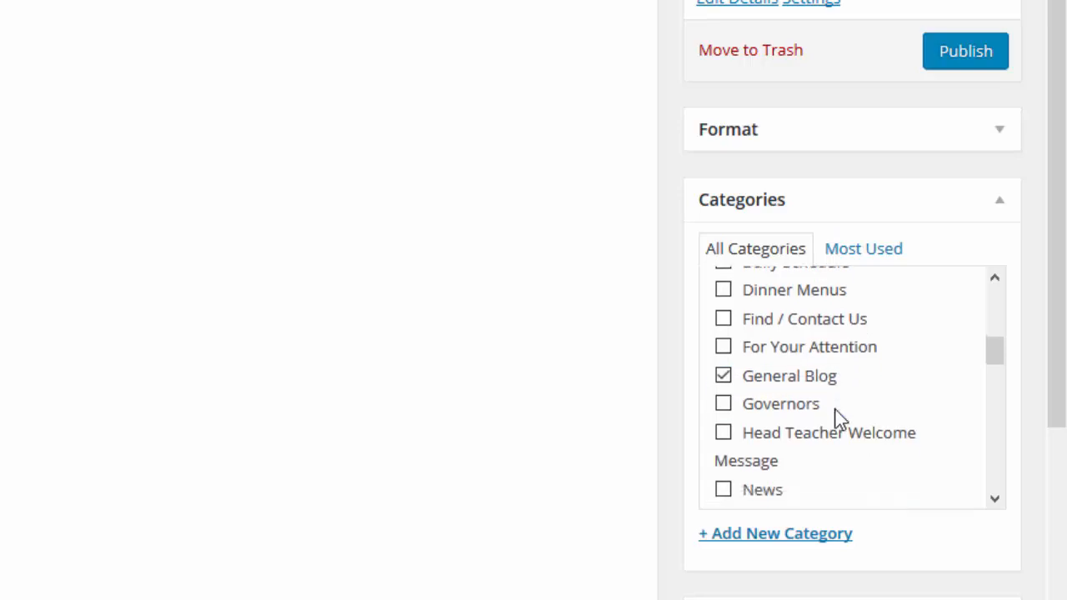
scroll(837, 420, down, 5)
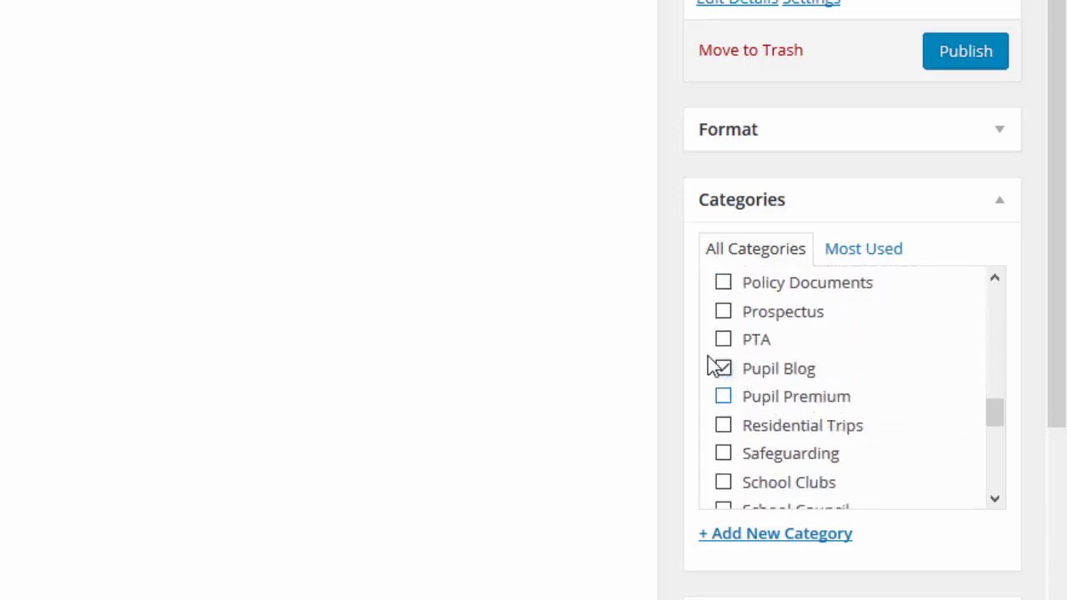
drag(707, 348, 832, 392)
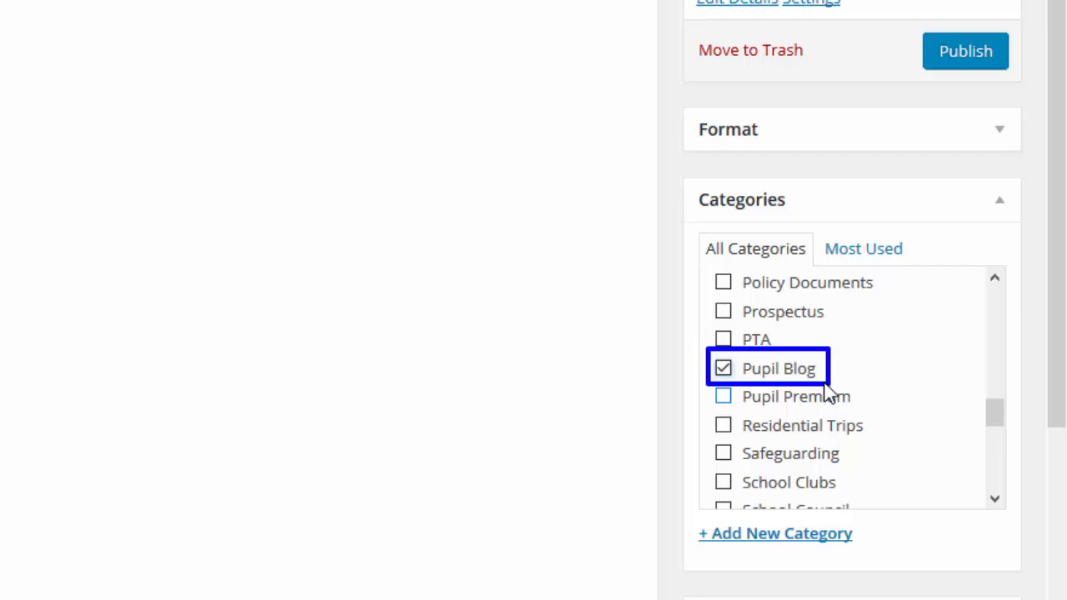
scroll(586, 431, up, 3)
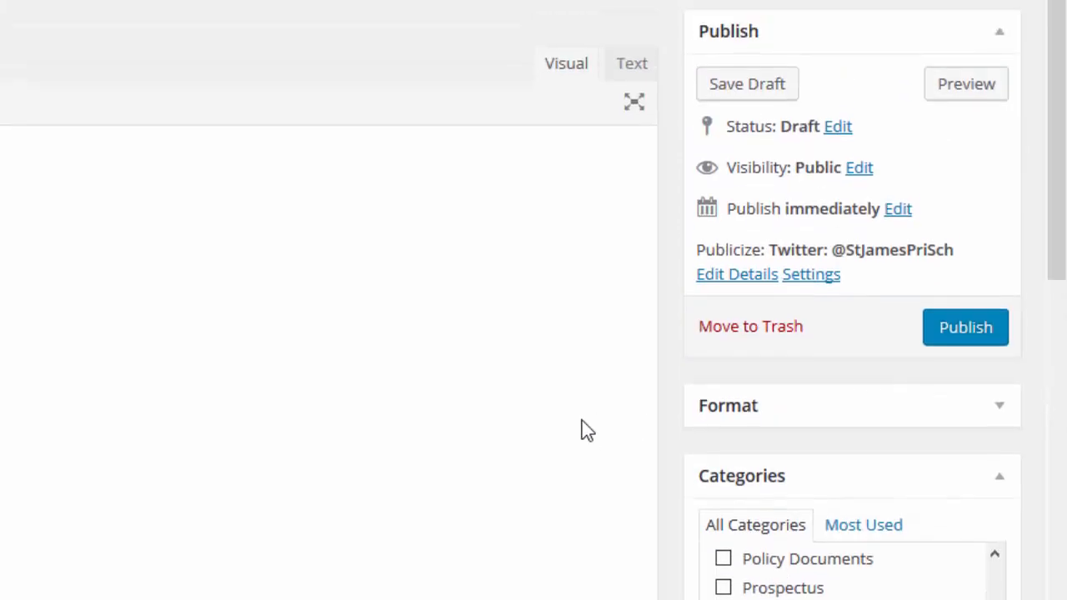
Publish the Learning Journey post with its embedded video
click(962, 342)
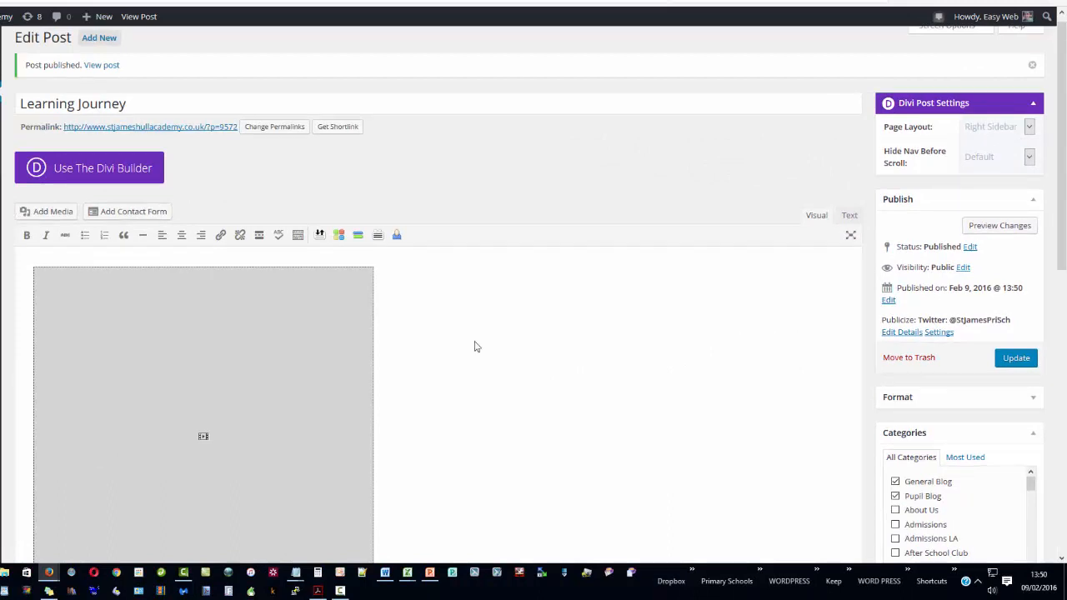
mouse_move(25, 255)
mouse_down()
mouse_move(356, 501)
mouse_move(389, 538)
mouse_up()
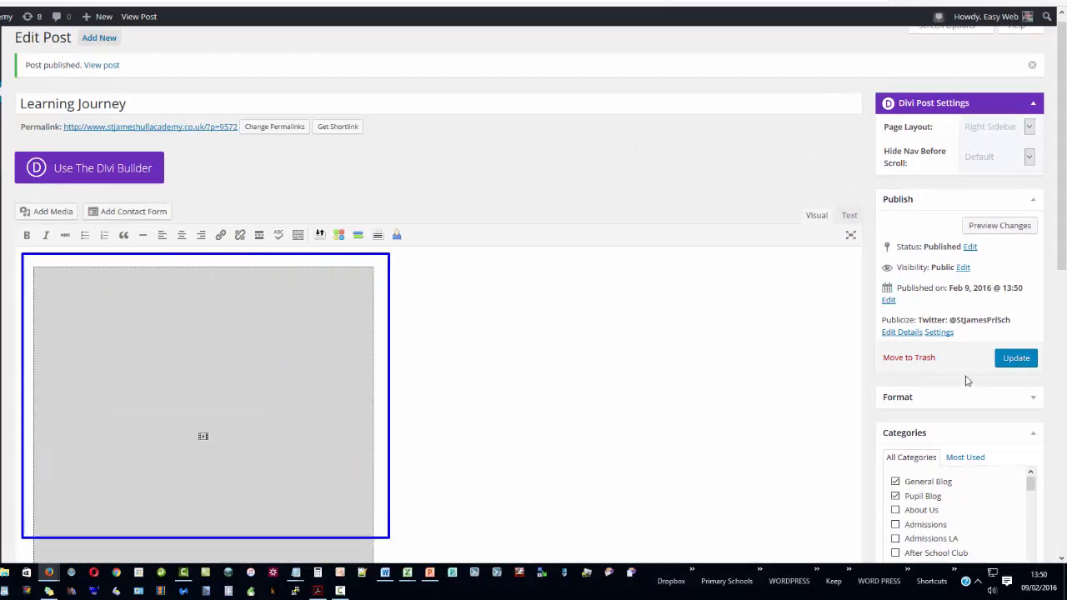
drag(993, 347, 1045, 377)
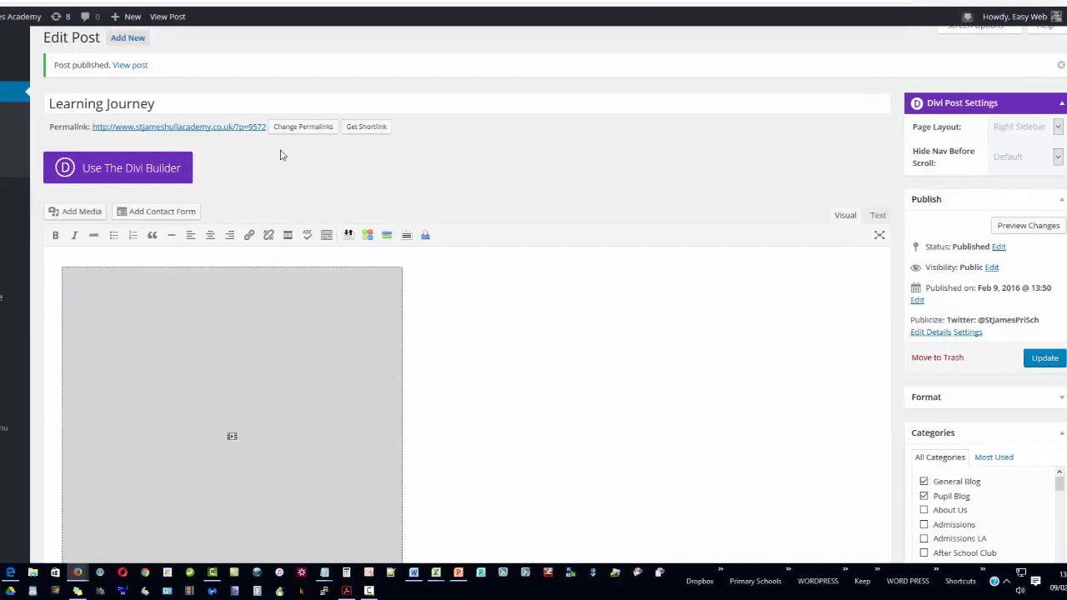
Visit the St James Academy home page, then briefly play and pause the Learning Journey video in the School Life Blog Feed
mouse_move(48, 16)
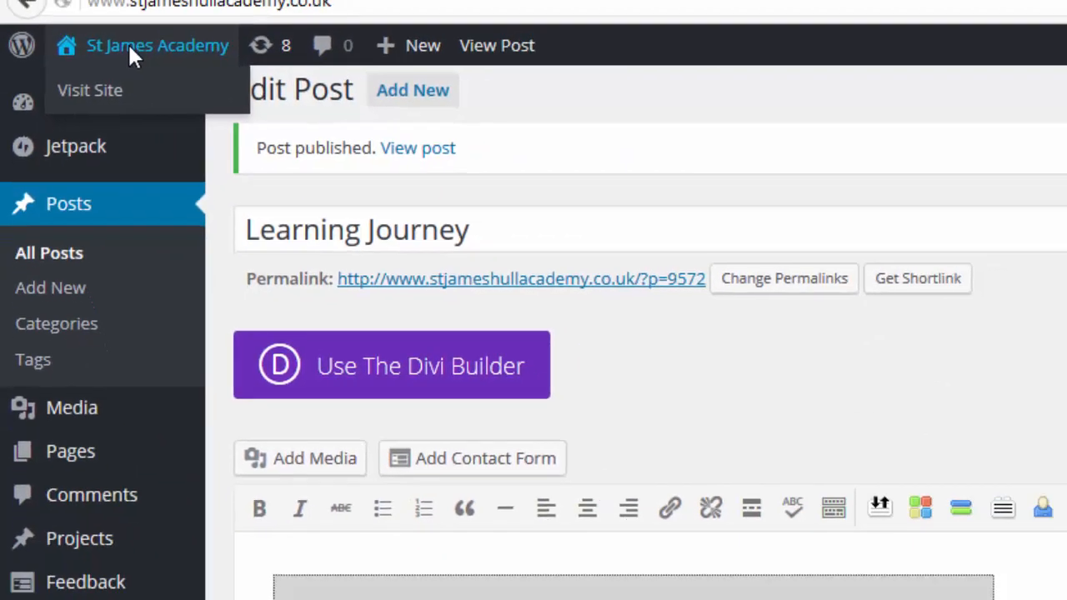
click(147, 39)
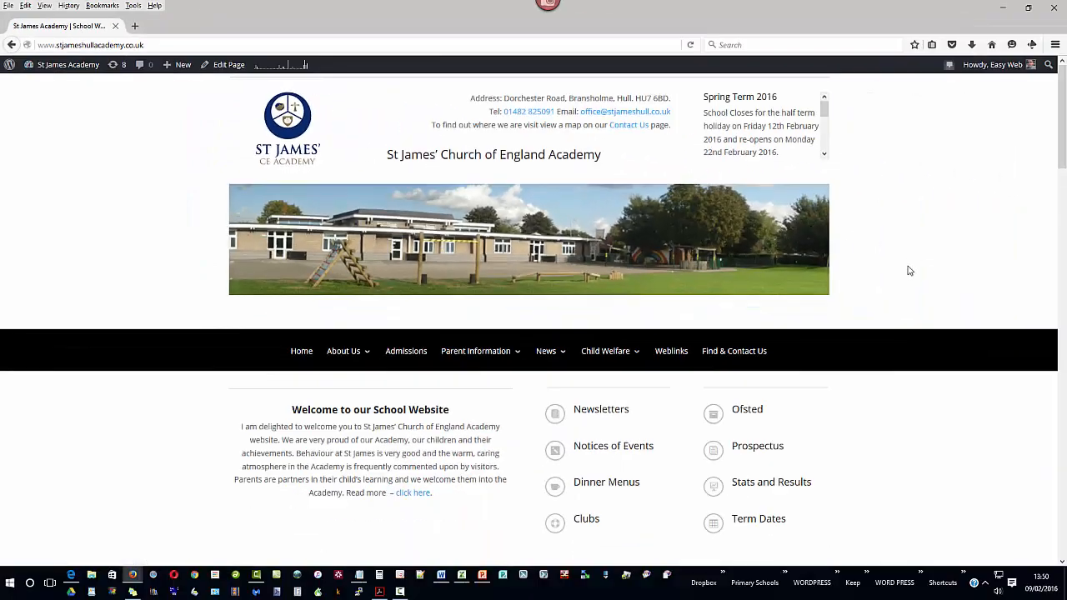
scroll(910, 271, down, 5)
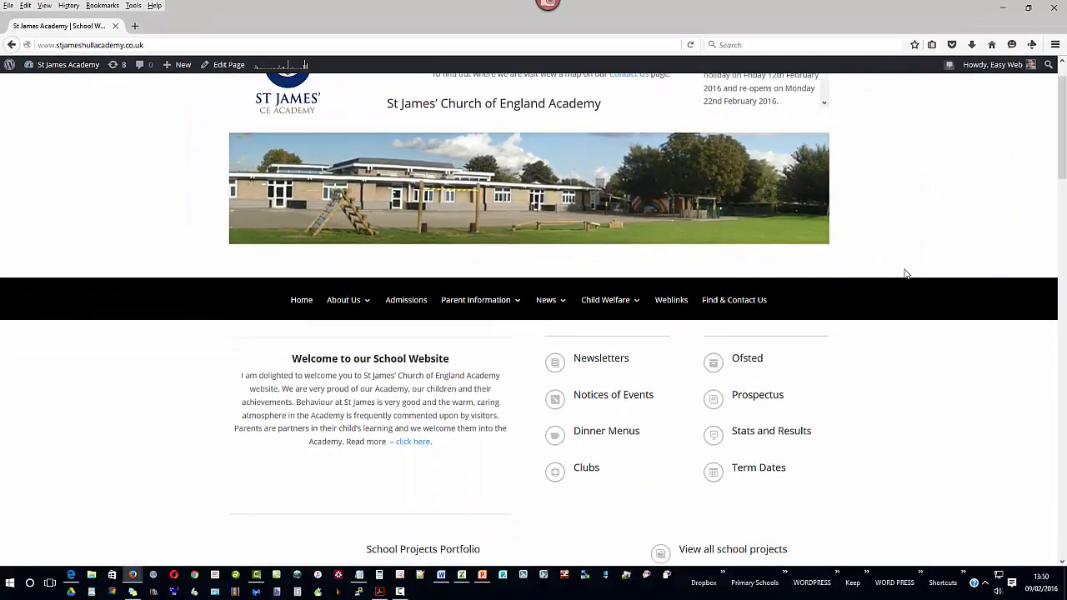
scroll(900, 283, down, 3)
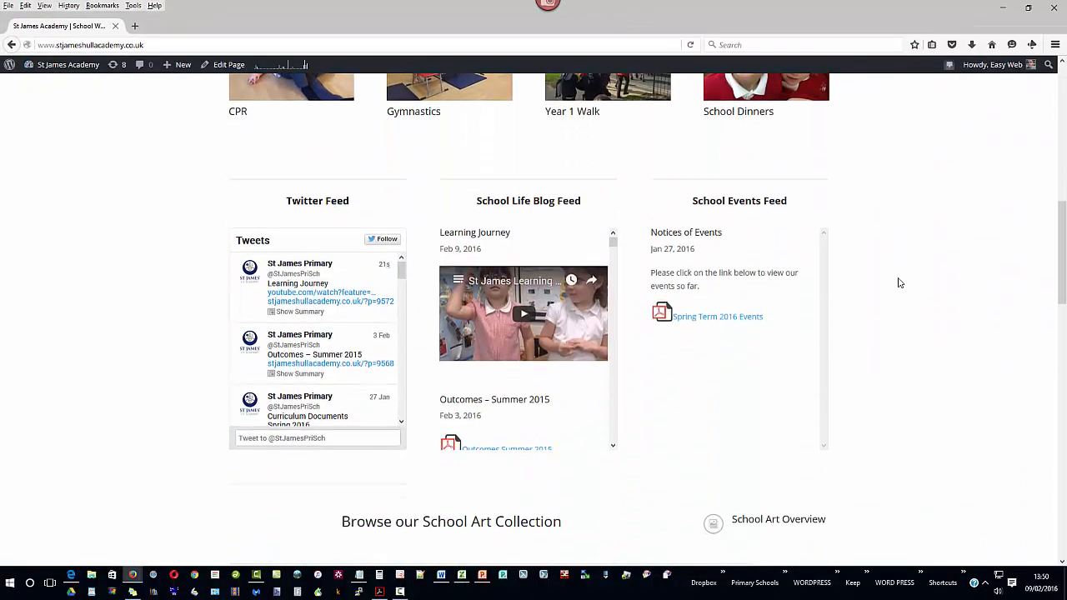
click(521, 315)
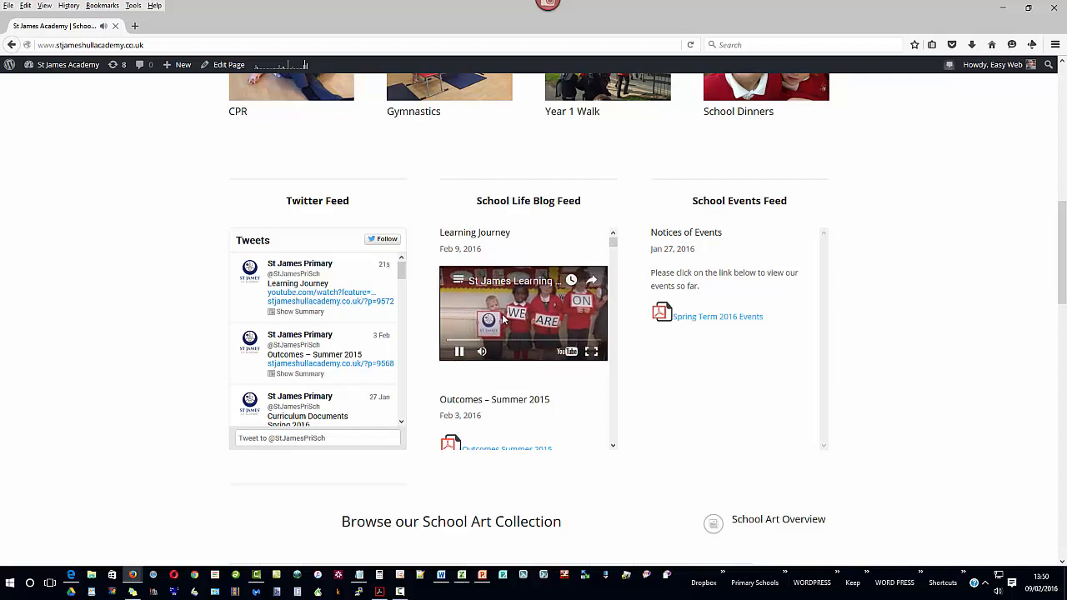
click(459, 351)
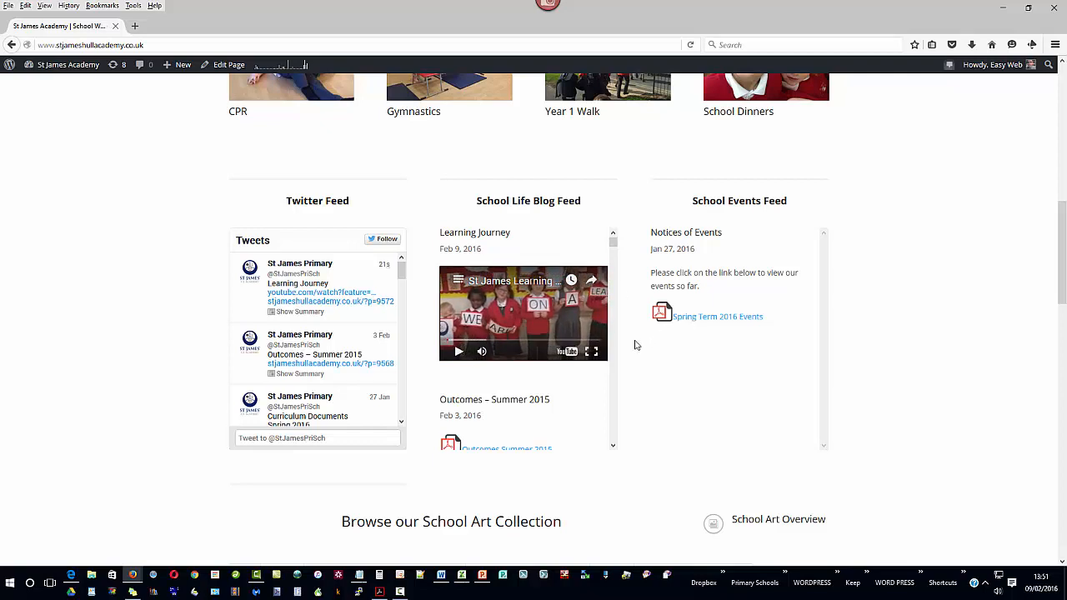
Resume the Learning Journey video in full screen, then return to the home page view
click(594, 353)
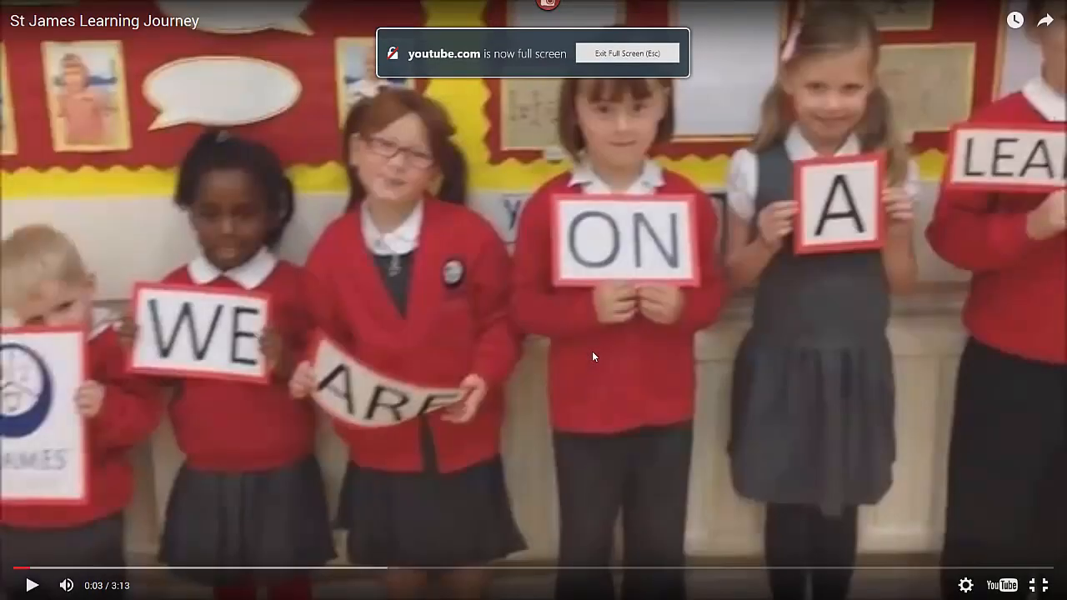
click(34, 586)
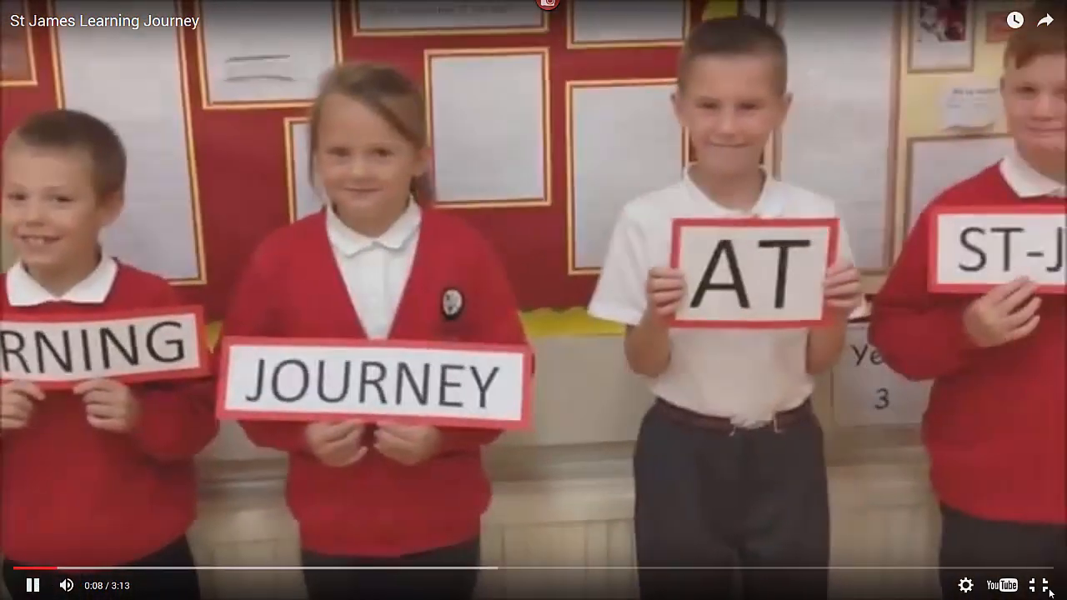
click(1050, 590)
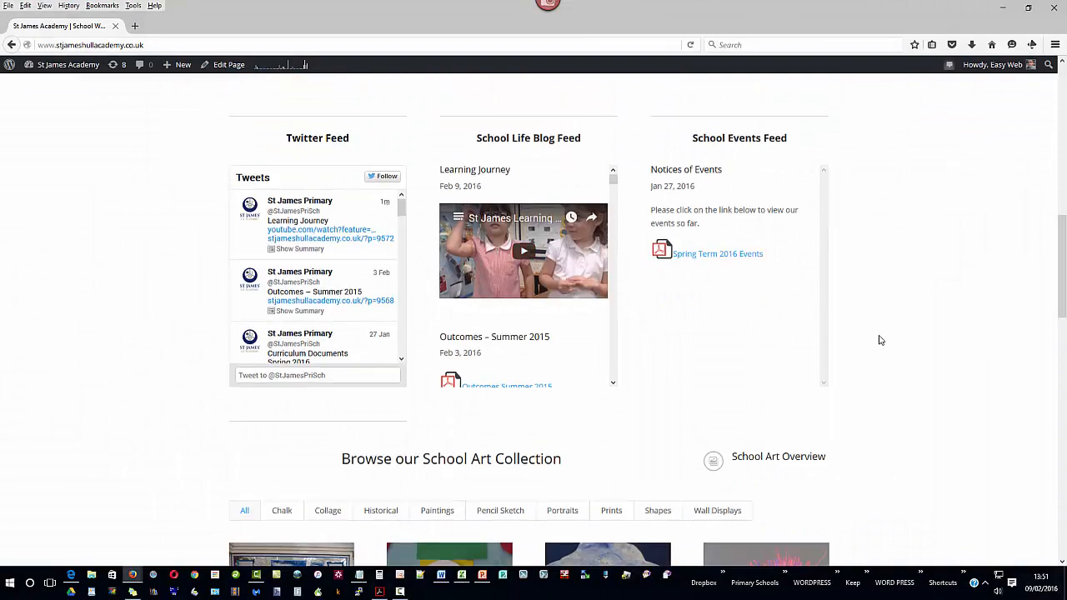
Open the website's Blog page under News and play the Learning Journey video in its Blog Posts list
scroll(881, 339, up, 4)
scroll(879, 337, up, 4)
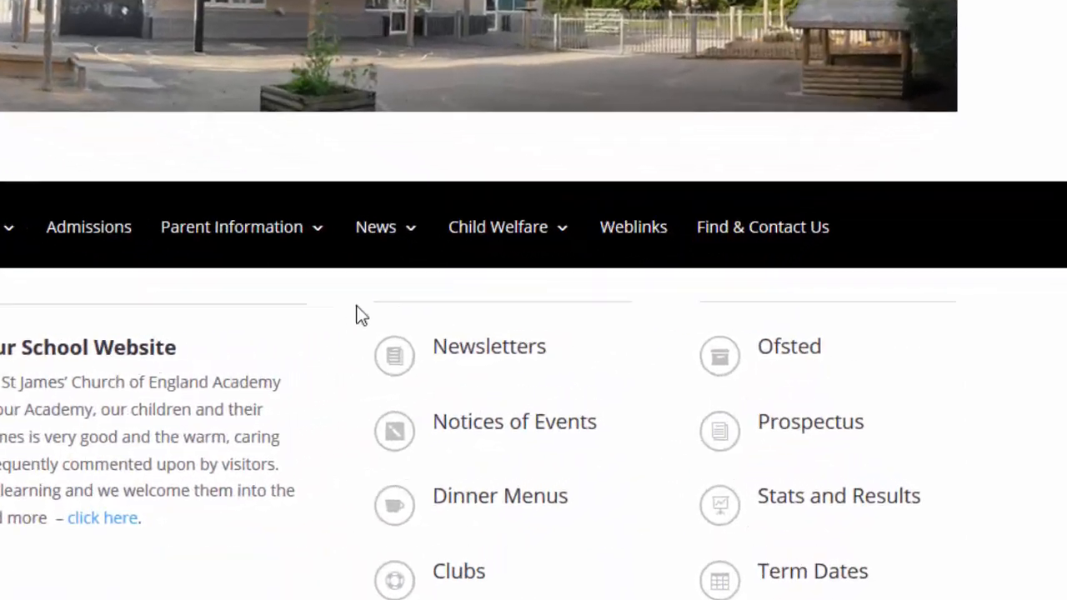
mouse_move(552, 293)
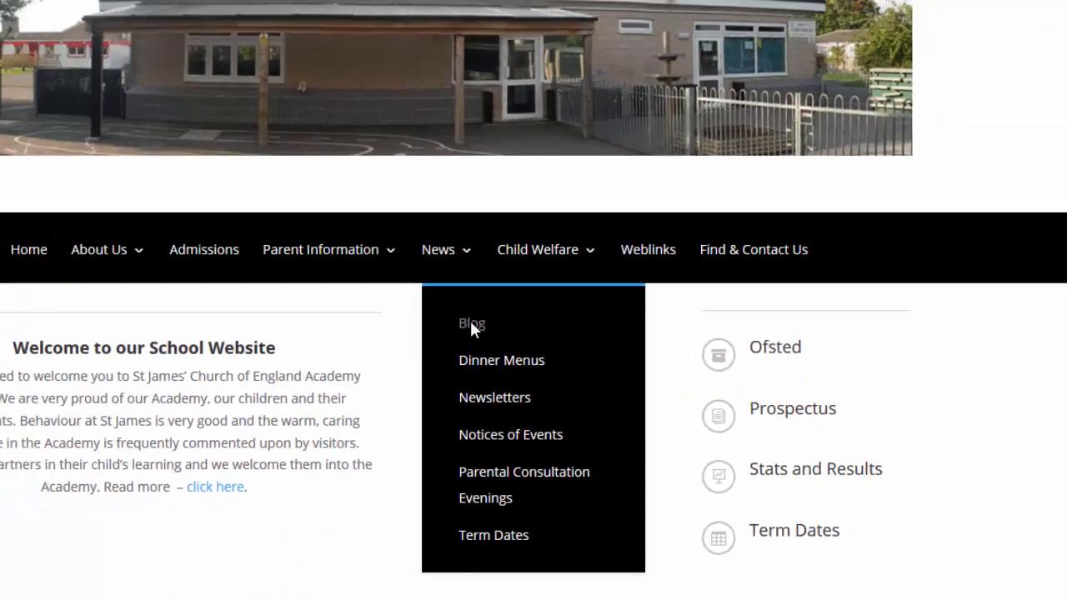
click(406, 317)
scroll(913, 440, down, 3)
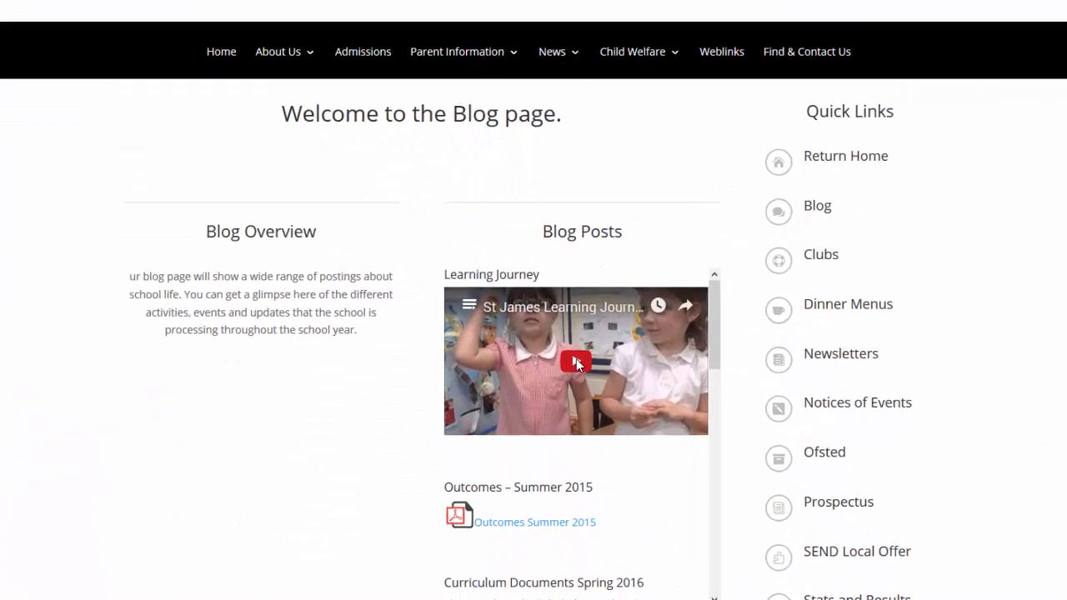
click(579, 367)
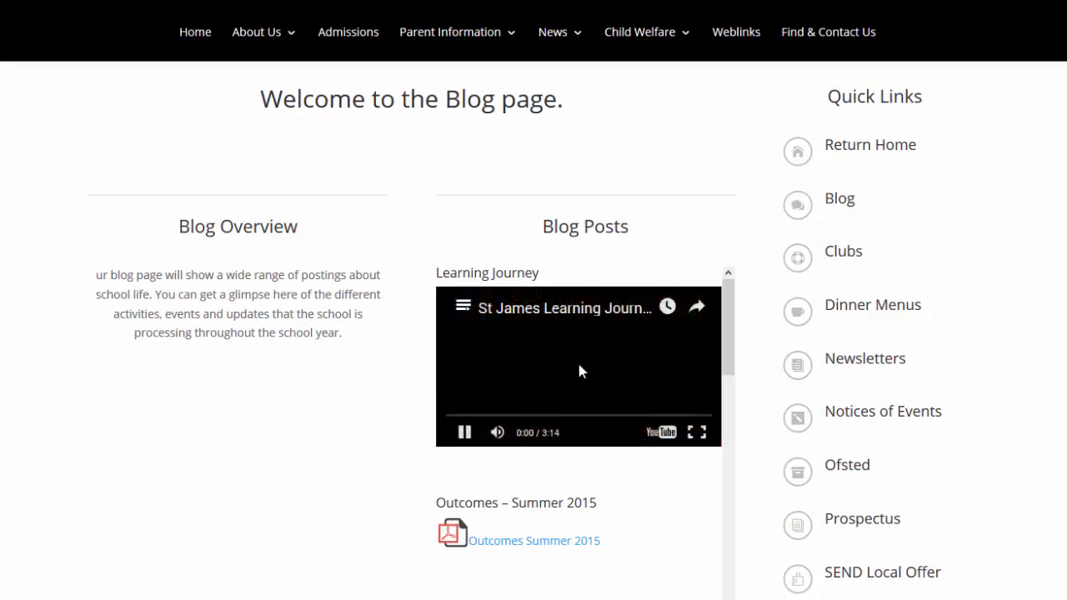